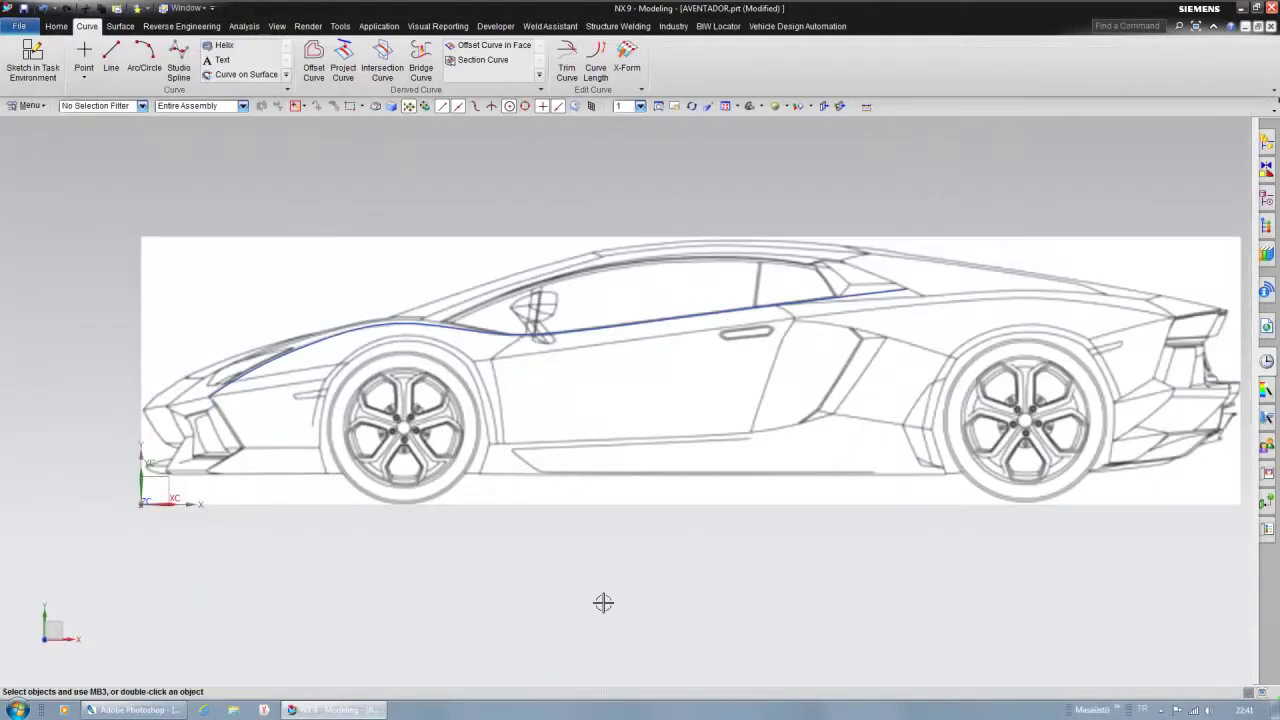
Dismiss the notification and add three poles so the spline traces the front wheel arch.
click(1157, 654)
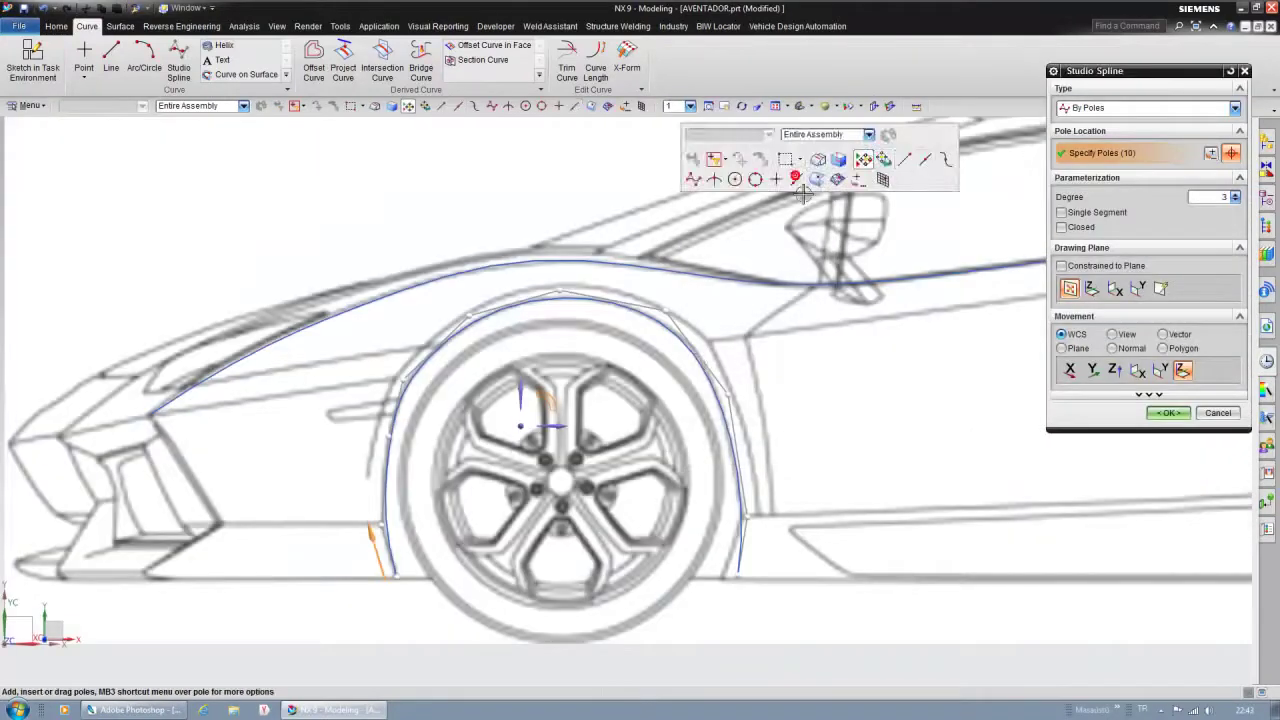
scroll(660, 390, up, 3)
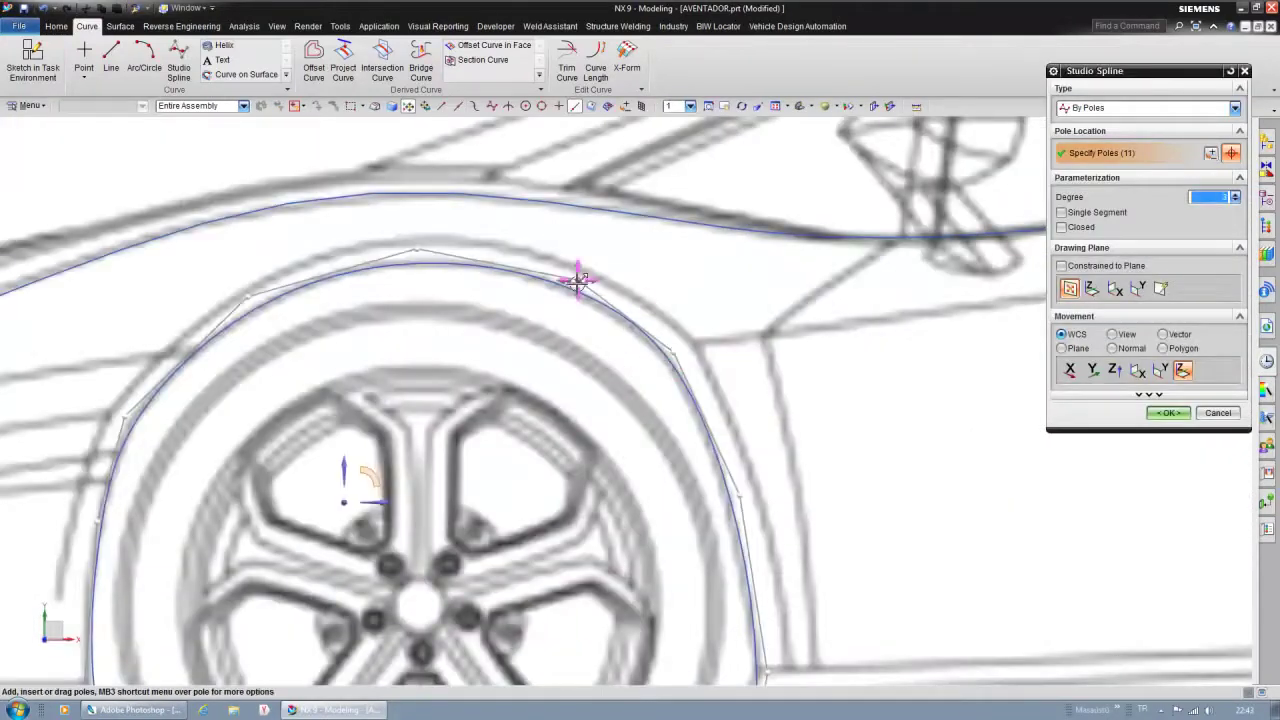
click(391, 440)
click(434, 340)
scroll(434, 340, down, 2)
click(414, 414)
scroll(531, 432, up, 2)
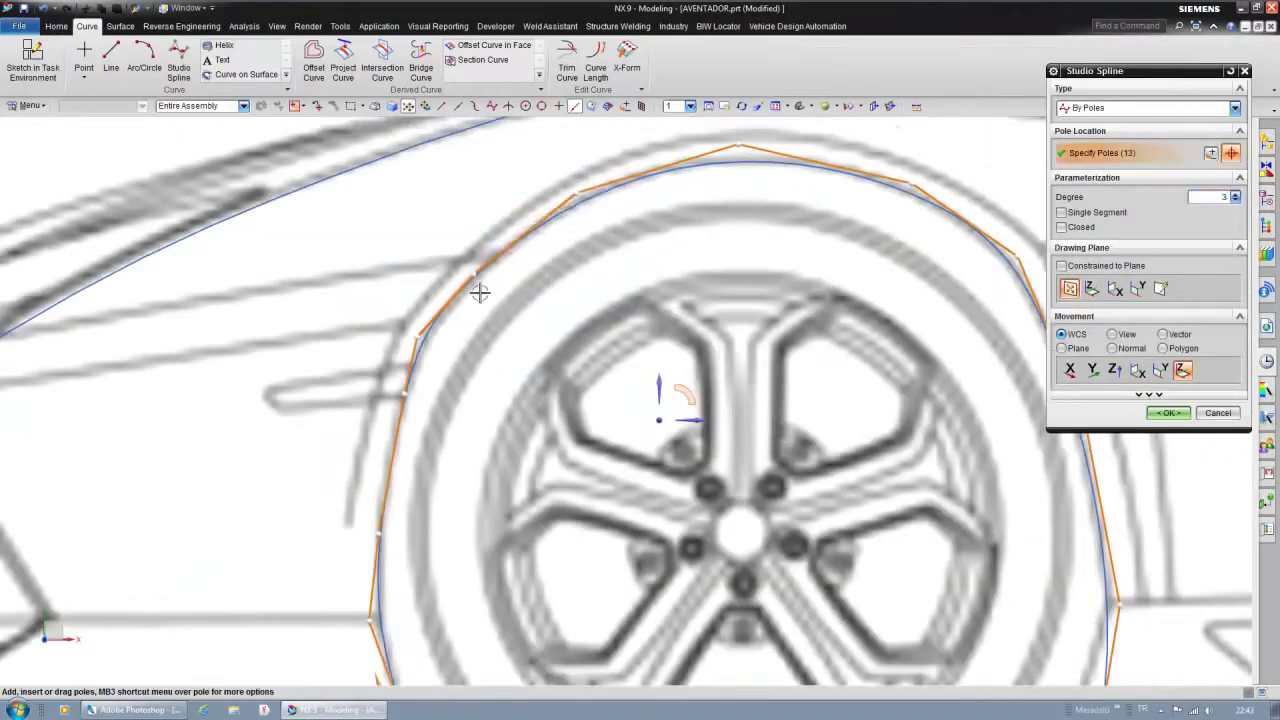
middle_drag(459, 291, 825, 412)
Commit the wheel arch spline, then reopen the front outline spline for editing in top view.
middle_click(824, 400)
key(ctrl+f)
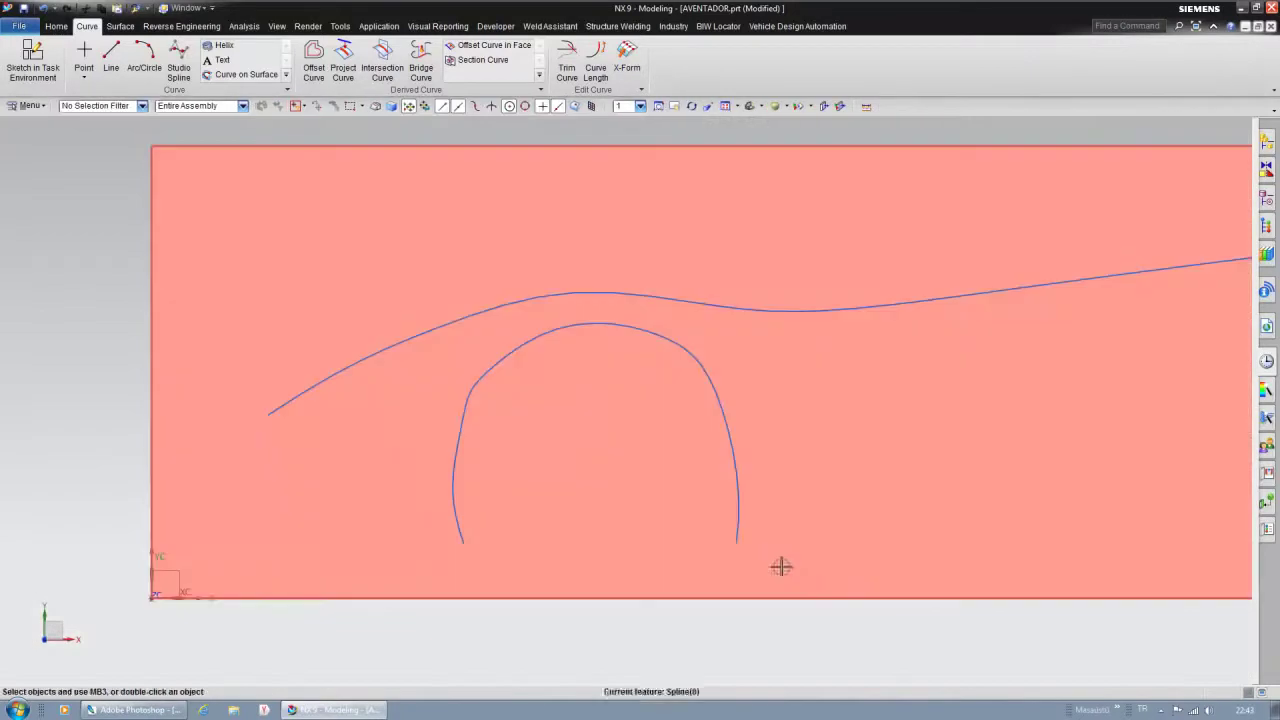
key(ctrl+alt+t)
double_click(685, 401)
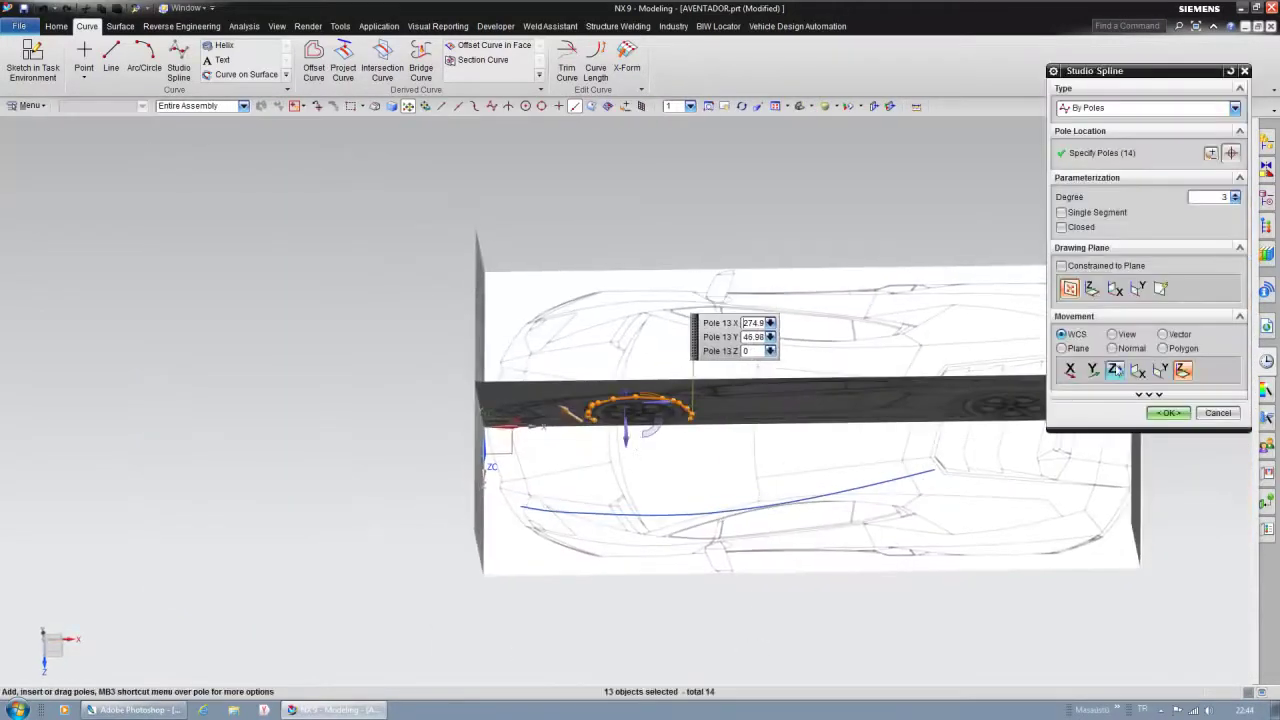
mouse_move(690, 425)
middle_down()
mouse_move(686, 580)
mouse_move(889, 497)
mouse_move(1042, 200)
middle_up()
middle_click(686, 580)
Reshape the front outline spline in side view, adding one pole, and finish the edit.
mouse_move(325, 256)
middle_down()
mouse_move(785, 585)
mouse_move(748, 537)
mouse_move(880, 554)
middle_up()
scroll(812, 540, up, 5)
scroll(780, 480, up, 1)
scroll(829, 486, down, 1)
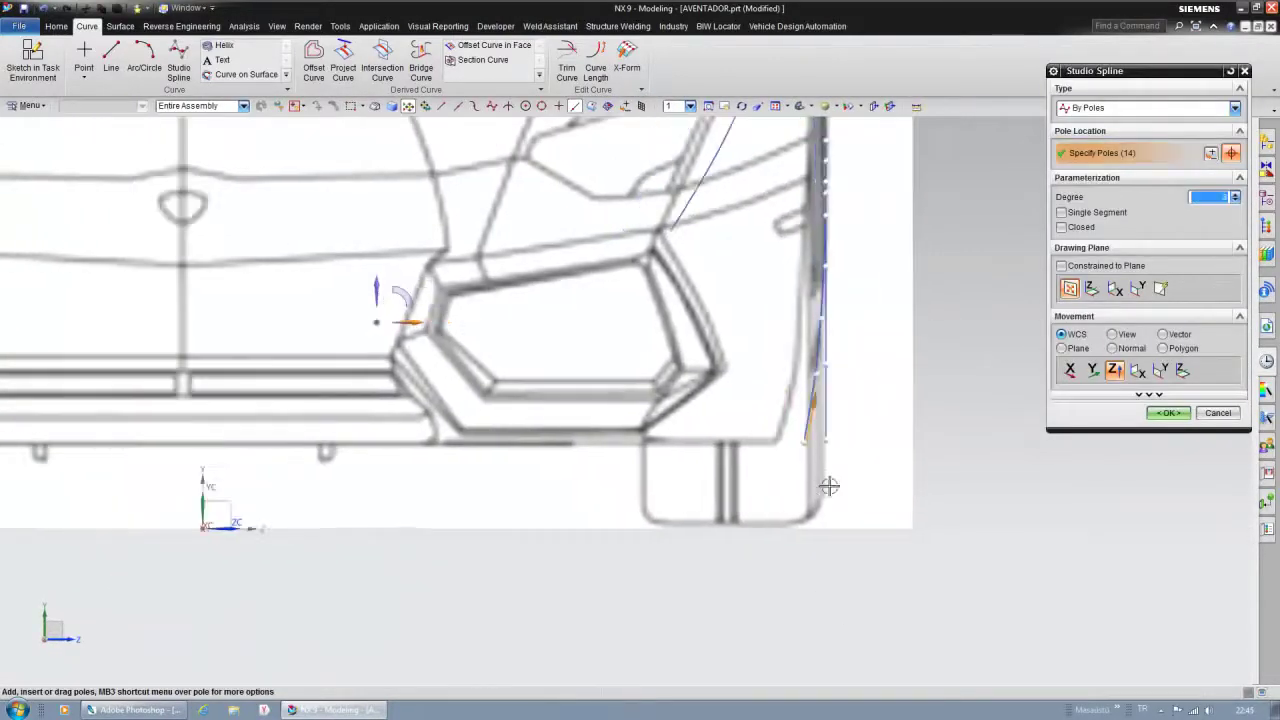
scroll(829, 543, down, 3)
scroll(820, 276, up, 5)
scroll(834, 286, up, 2)
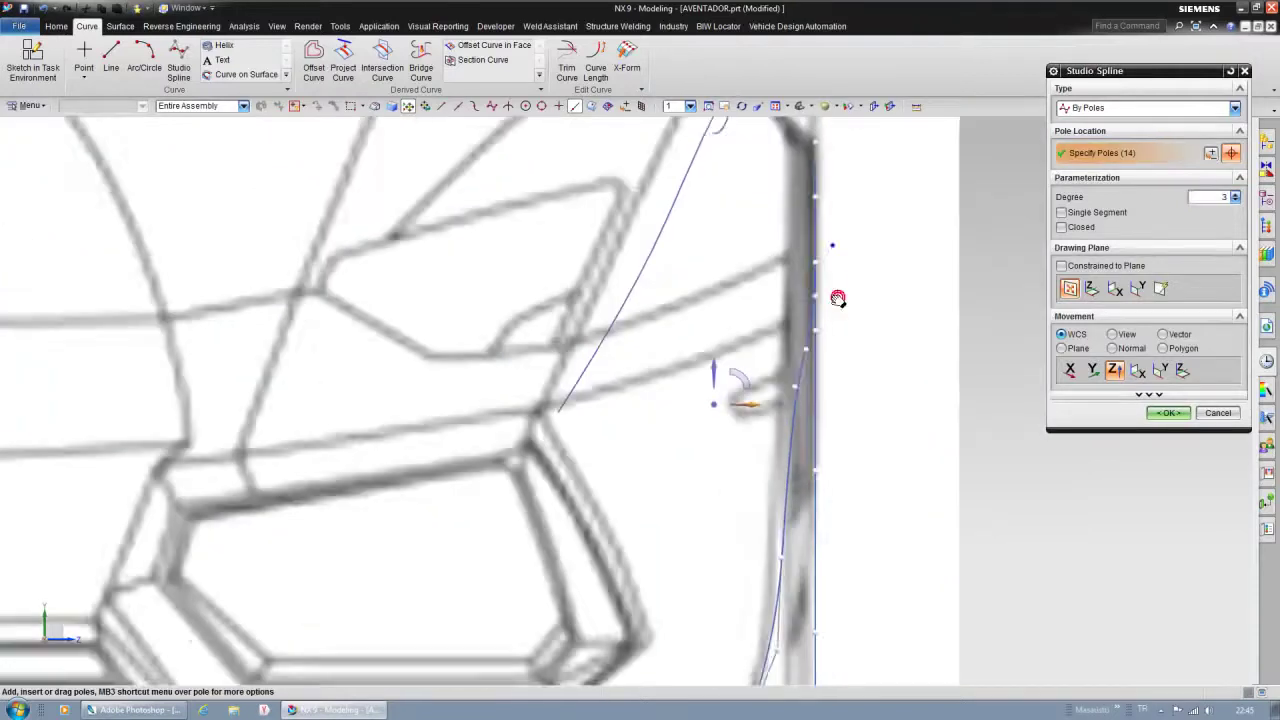
scroll(837, 294, up, 1)
scroll(790, 231, up, 2)
scroll(857, 463, down, 2)
scroll(843, 263, down, 2)
mouse_move(843, 263)
middle_down()
mouse_move(729, 451)
mouse_move(787, 246)
middle_up()
key(F8)
scroll(640, 400, up, 3)
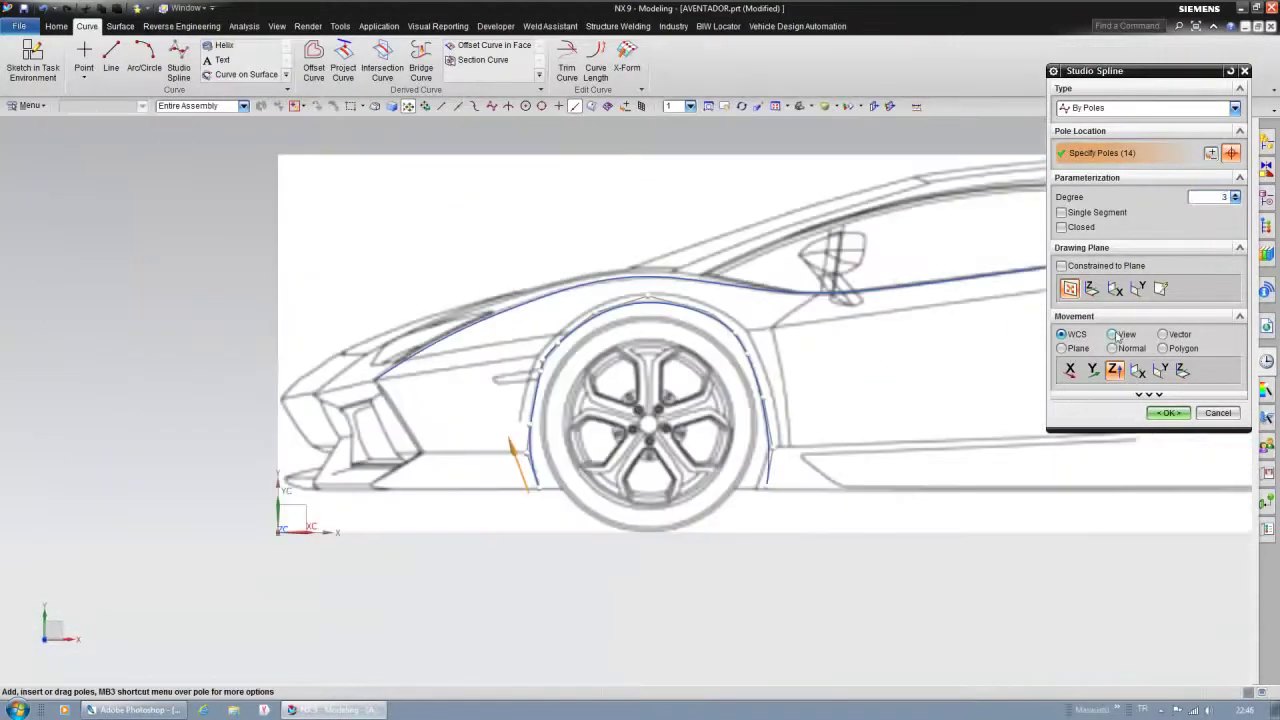
click(1112, 334)
scroll(500, 400, up, 3)
scroll(735, 368, down, 5)
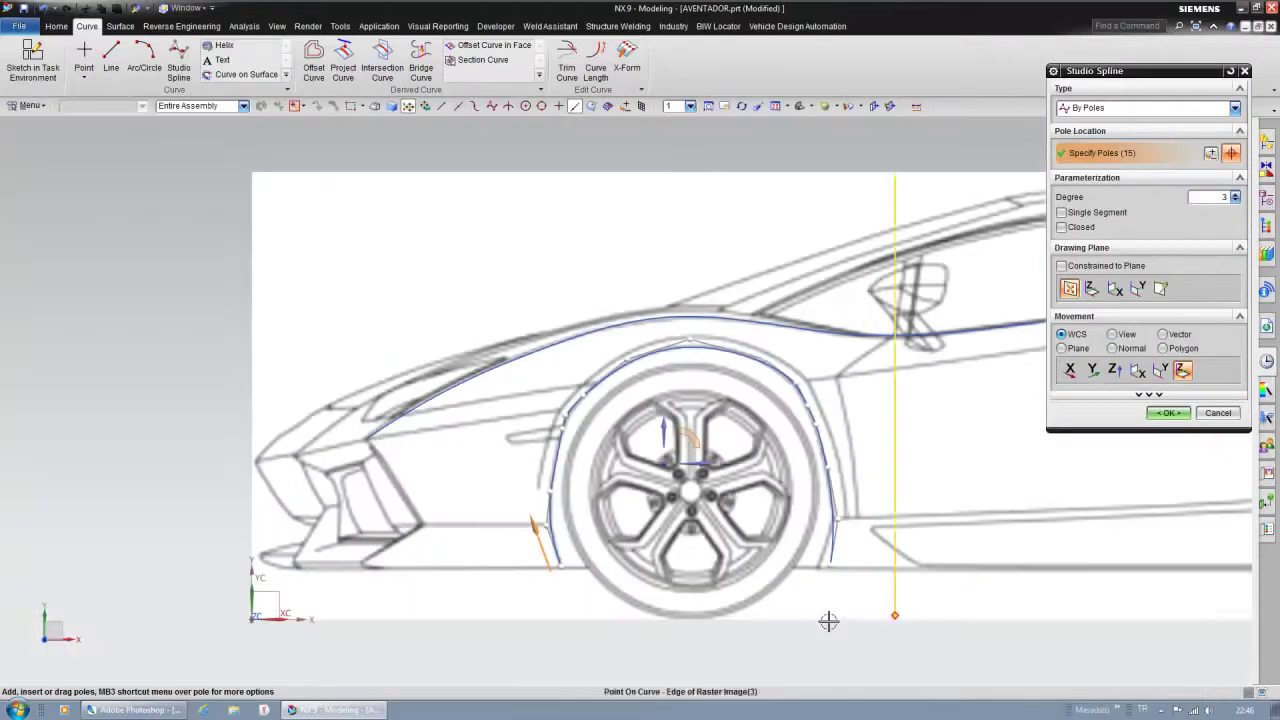
middle_click(690, 341)
scroll(751, 531, down, 5)
mouse_move(751, 531)
middle_down()
mouse_move(783, 554)
mouse_move(806, 623)
mouse_move(602, 424)
middle_up()
Draw a new hood-edge spline in top view, checking it against the side and front views.
key(ctrl+alt+t)
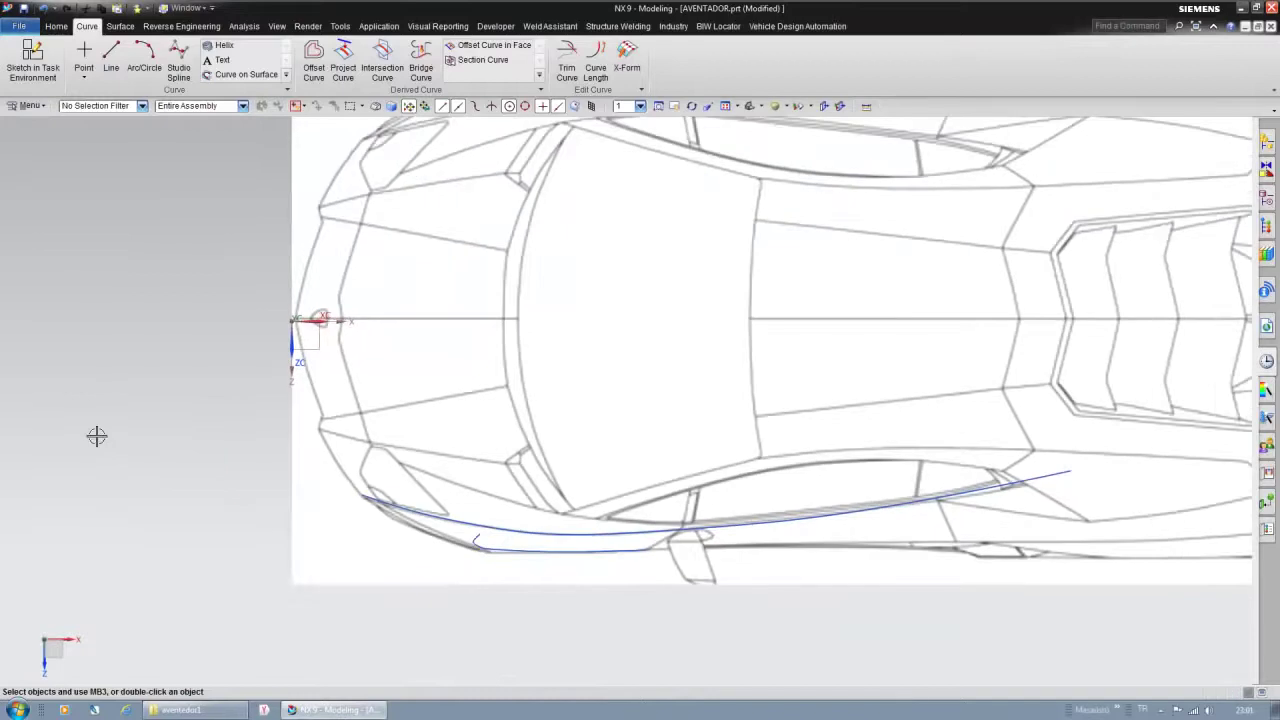
click(178, 60)
scroll(686, 423, up, 3)
scroll(655, 526, up, 3)
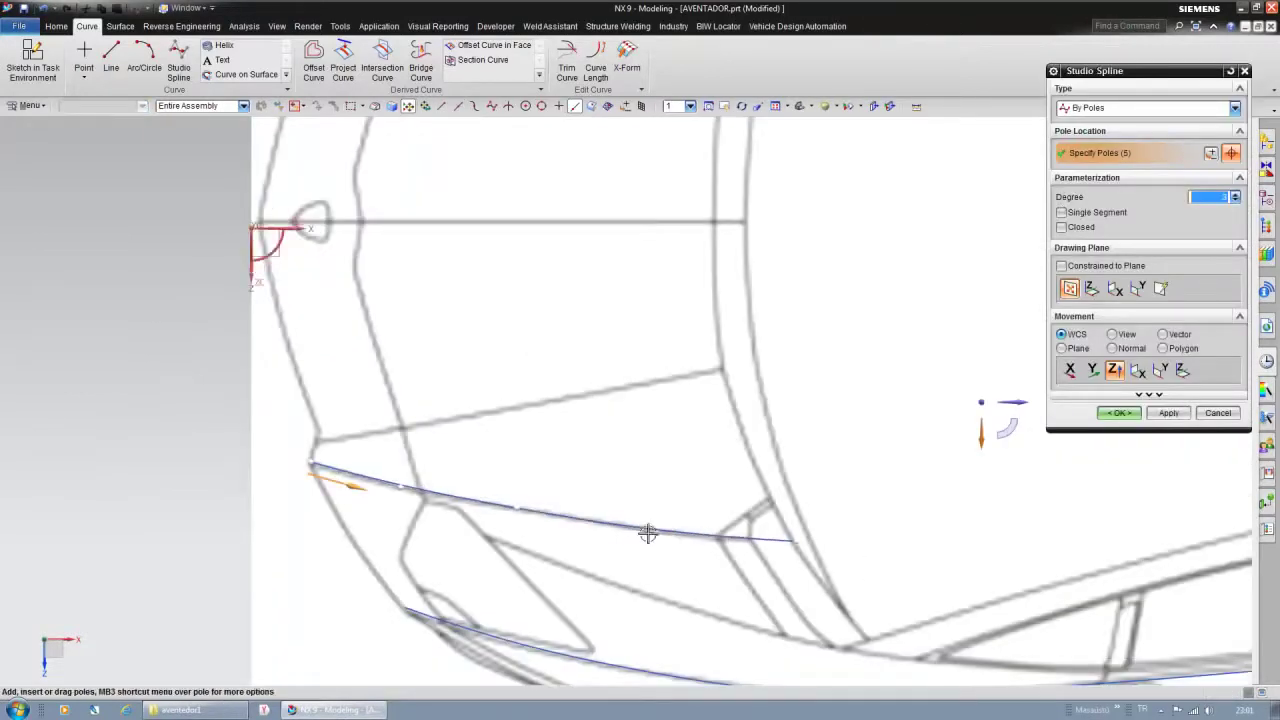
key(ctrl+alt+f)
scroll(643, 538, up, 2)
scroll(522, 419, up, 3)
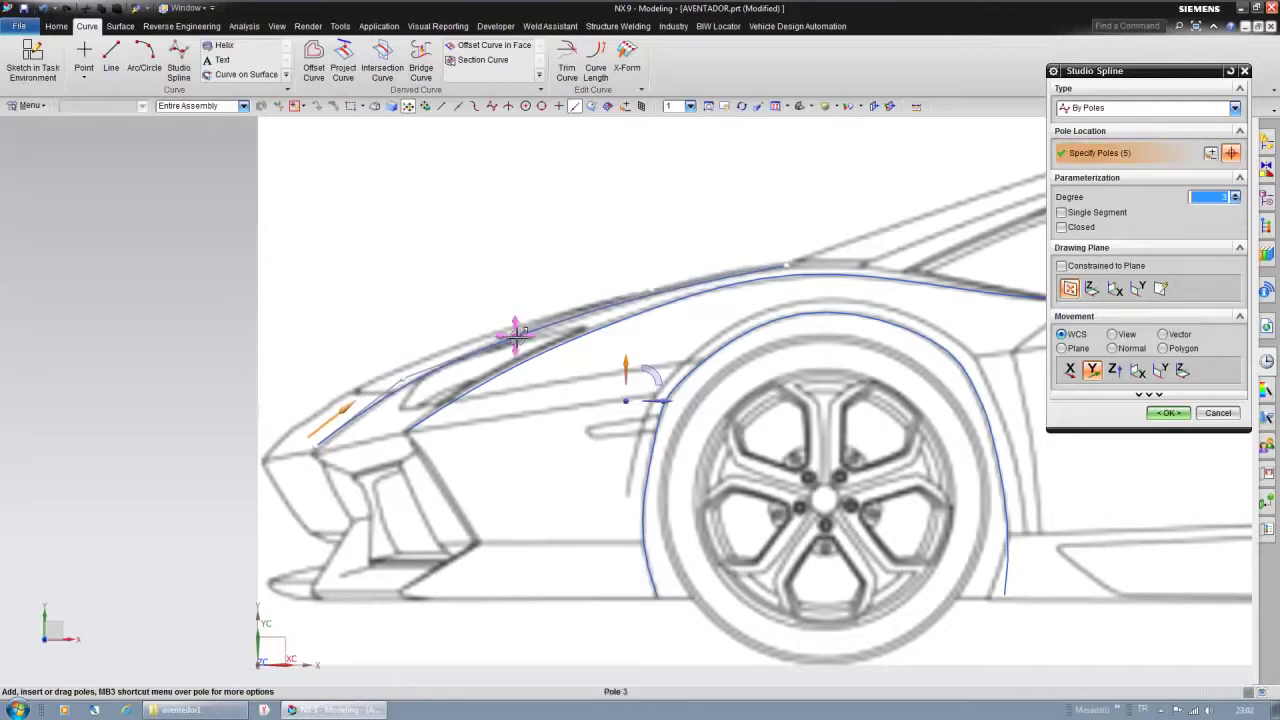
key(ctrl+alt+t)
key(ctrl+alt+r)
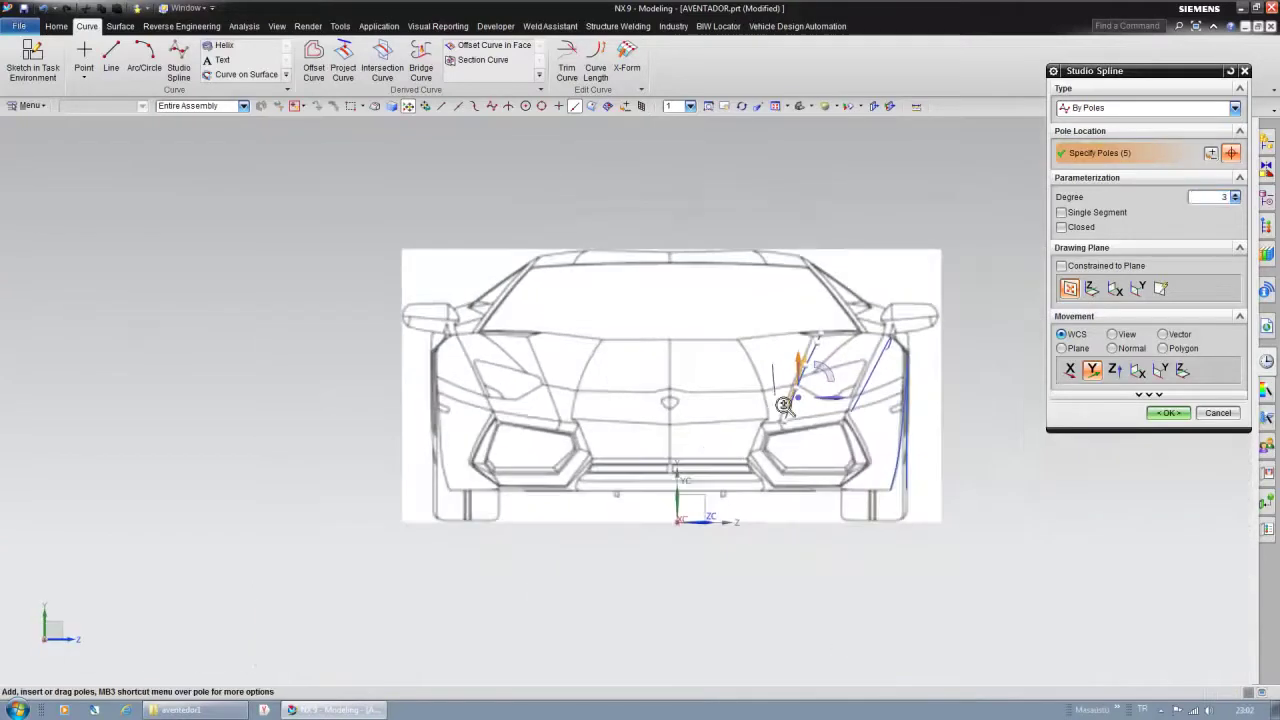
key(ctrl+alt+f)
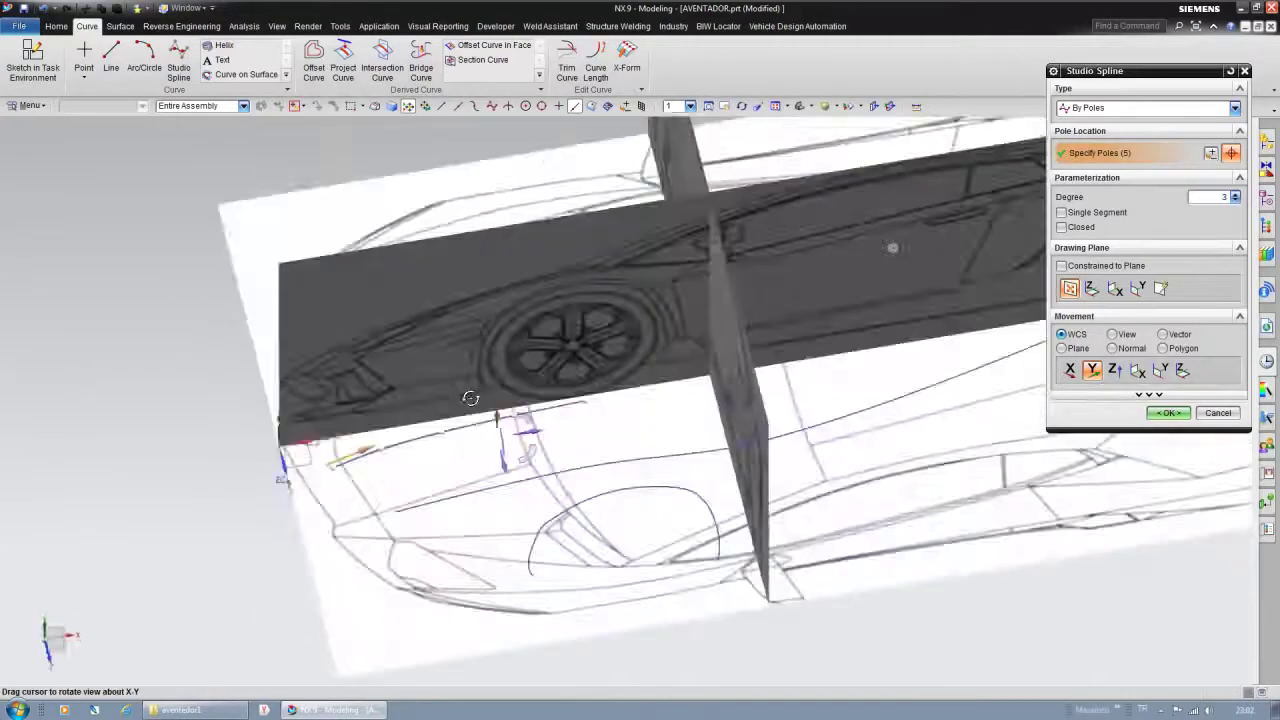
middle_click(362, 312)
Create a six-pole fender spline, adjusting its poles to the side-view contour.
key(ctrl+alt+t)
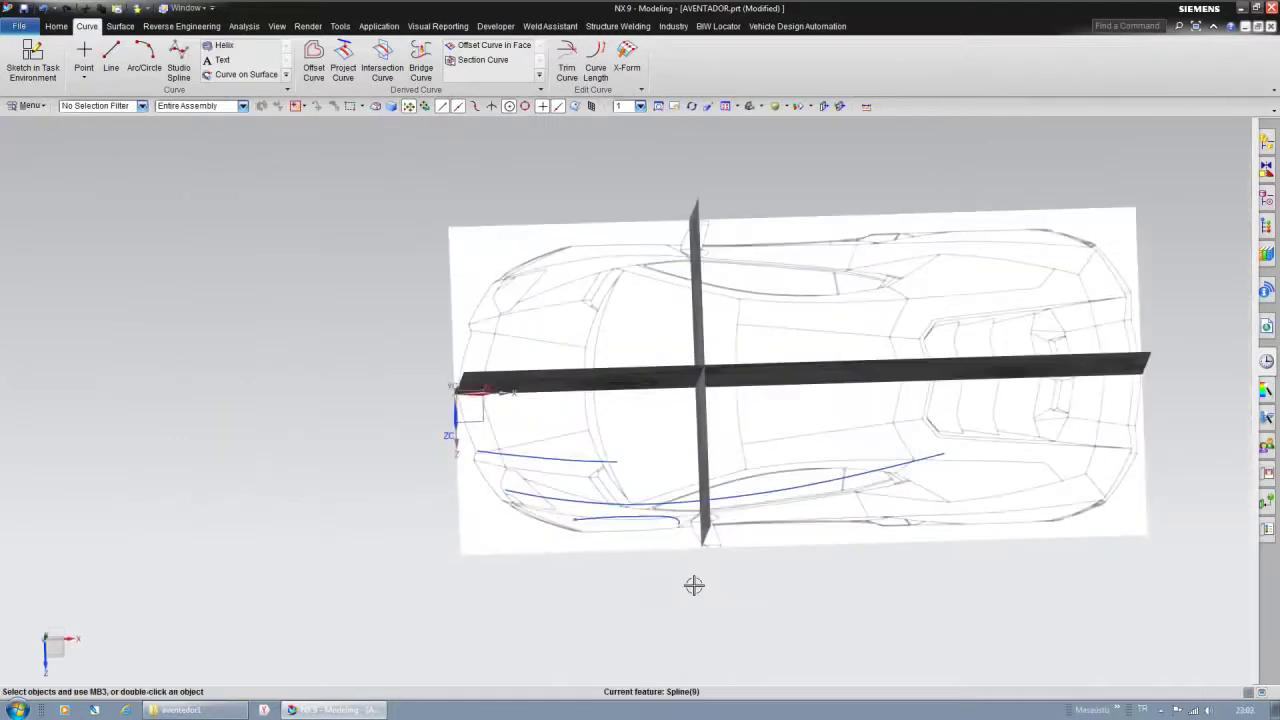
key(ctrl+alt+f)
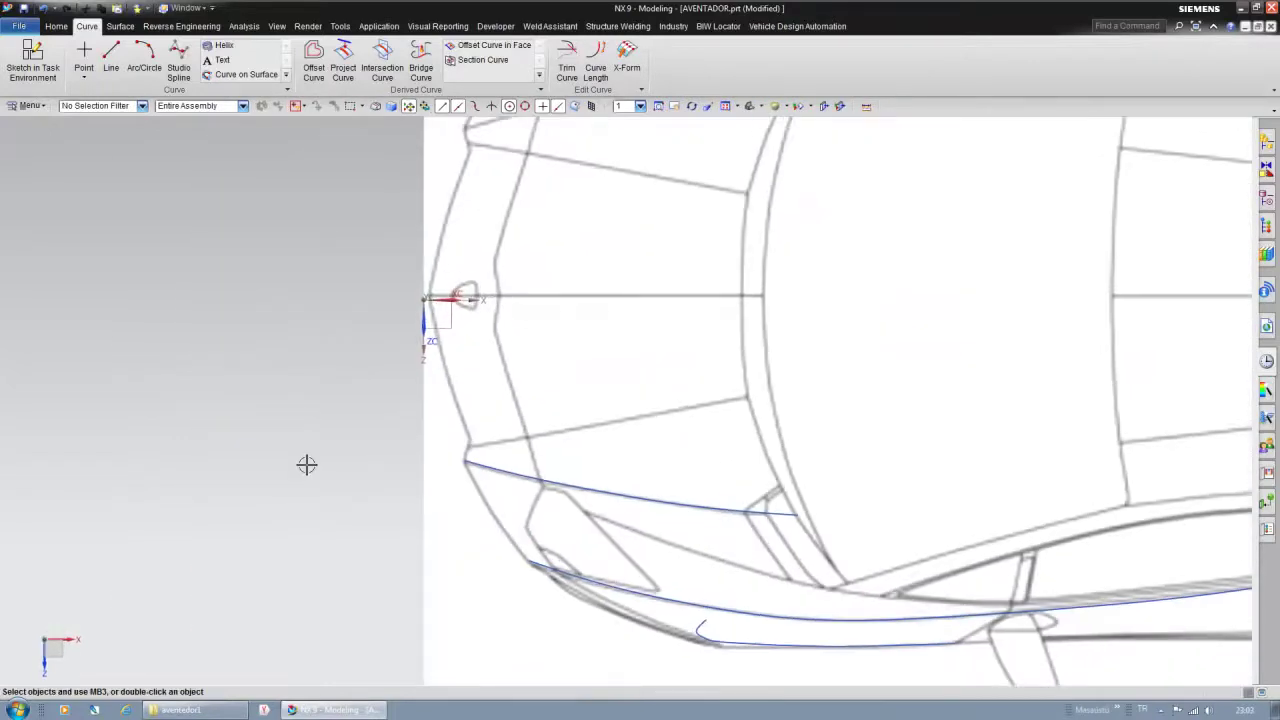
key(F4)
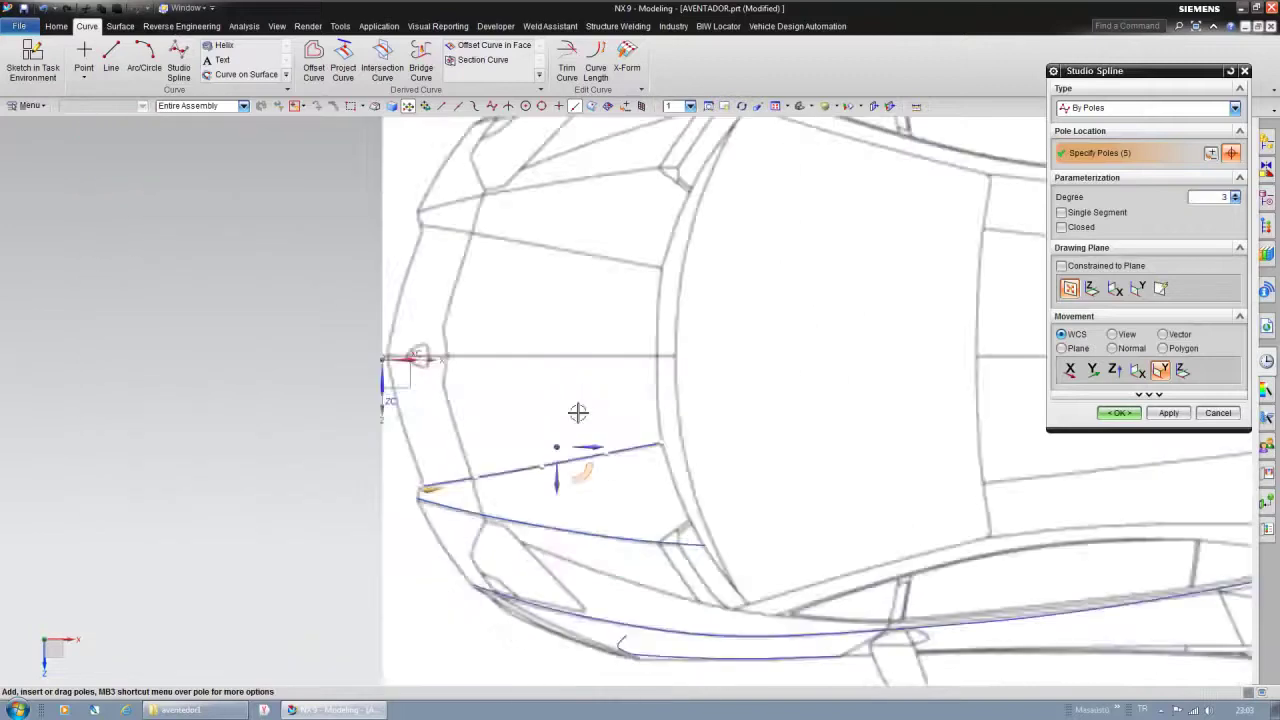
key(ctrl+alt+l)
drag(531, 478, 747, 548)
middle_click(631, 586)
key(ctrl+alt+t)
key(ctrl+alt+f)
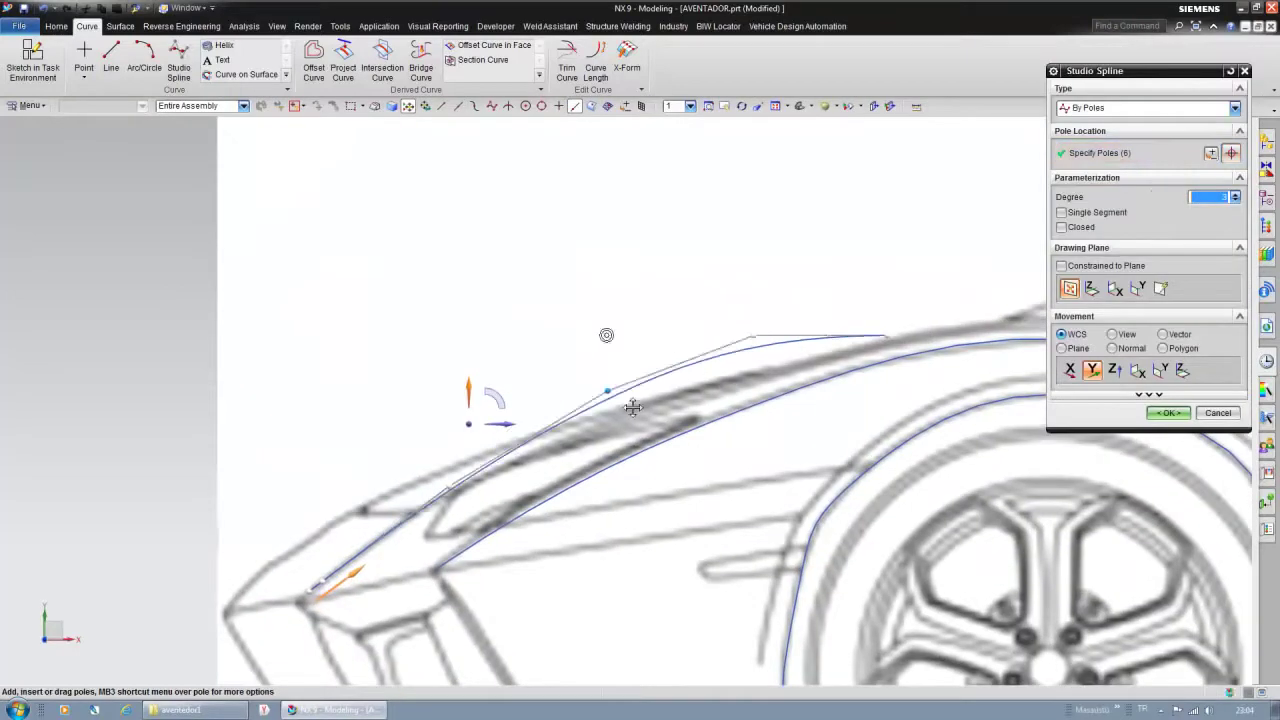
scroll(886, 340, up, 2)
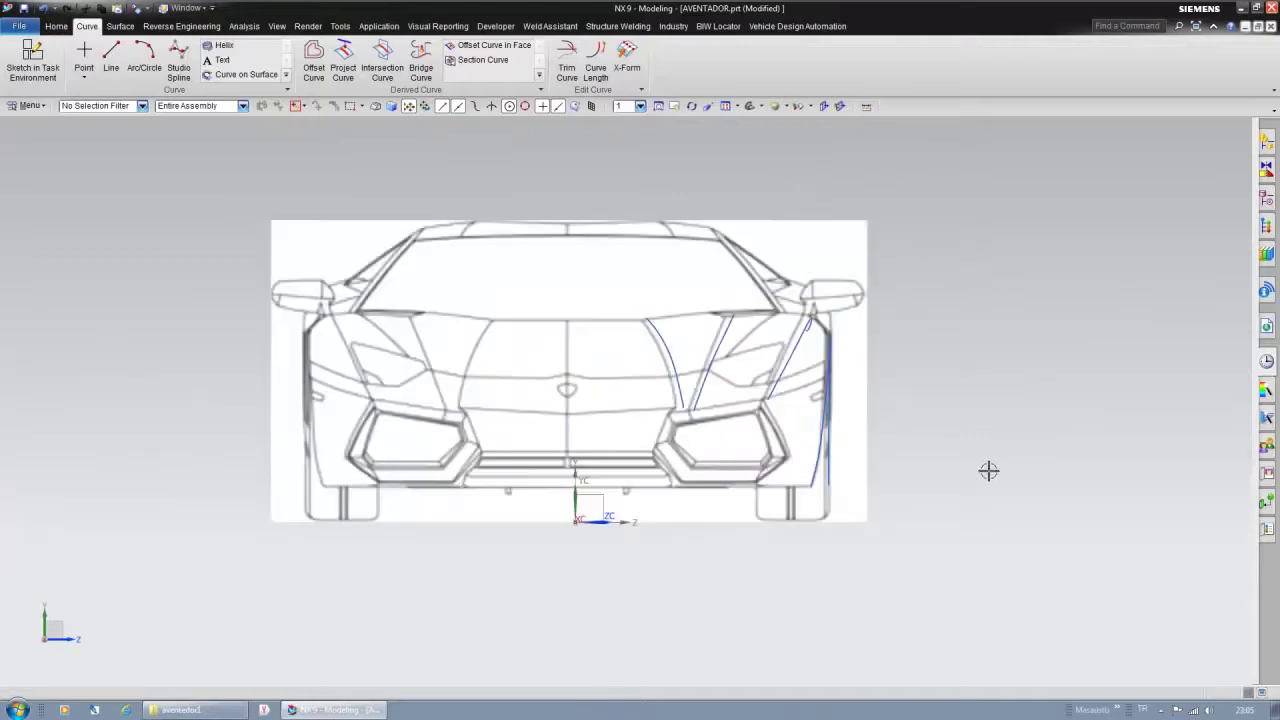
Draw a through-points spline along the front bumper edge.
mouse_move(988, 469)
middle_down()
mouse_move(835, 525)
mouse_move(472, 534)
mouse_move(567, 435)
middle_up()
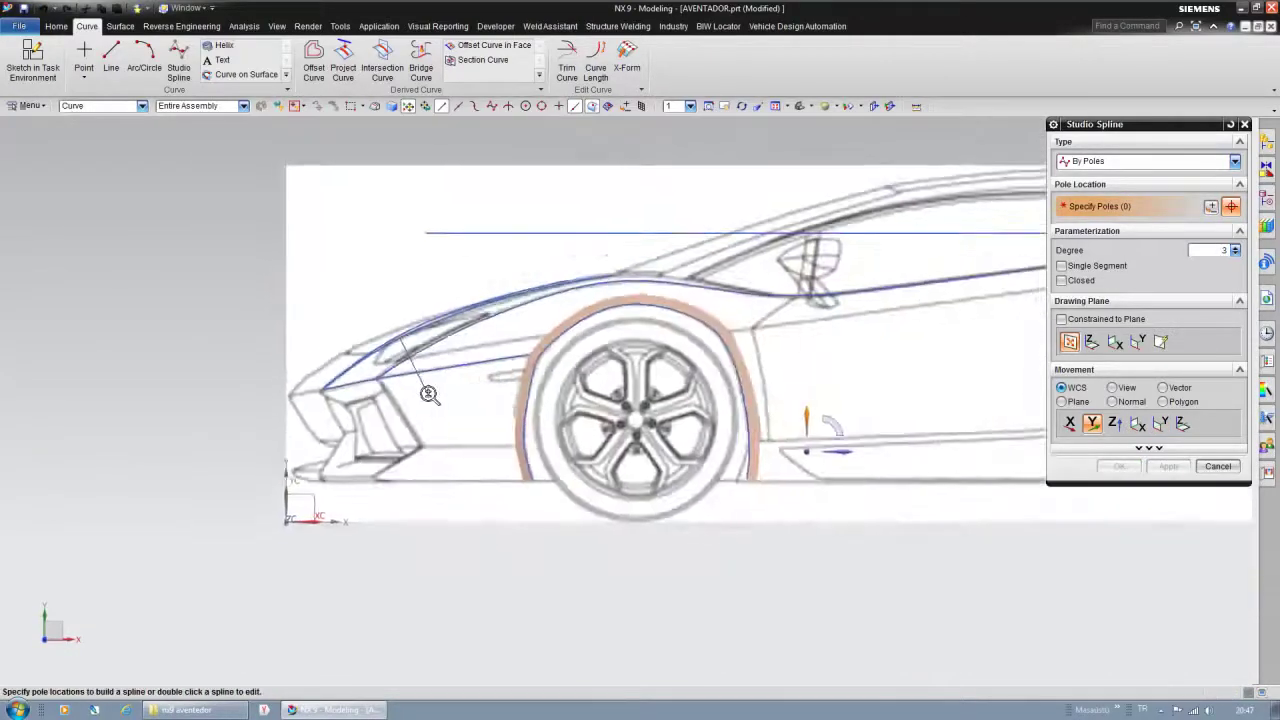
scroll(349, 263, up, 4)
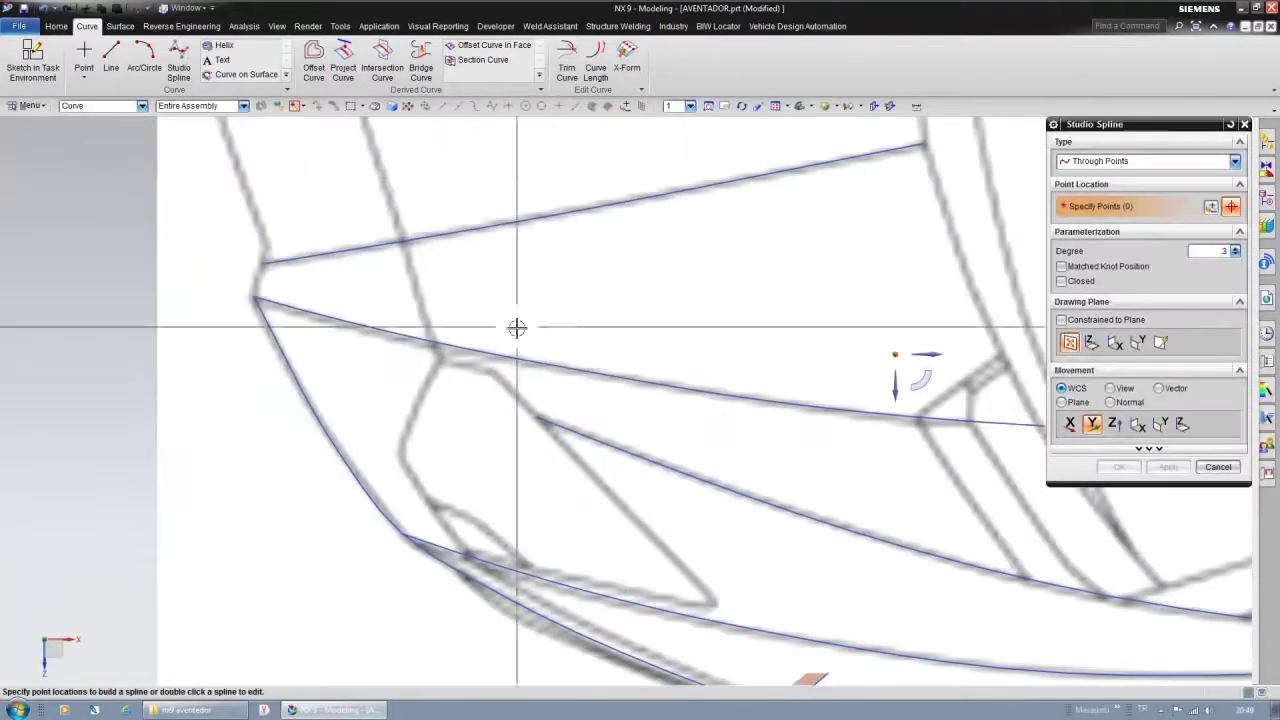
right_click(73, 281)
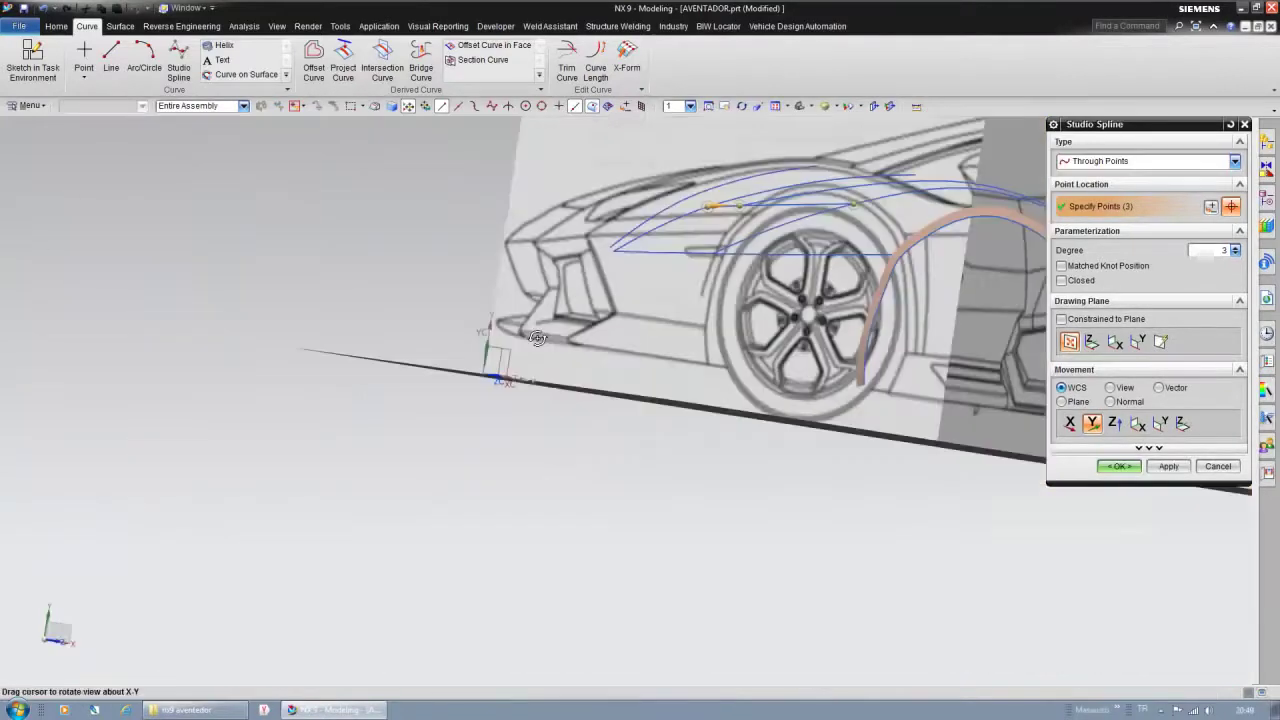
scroll(577, 564, down, 2)
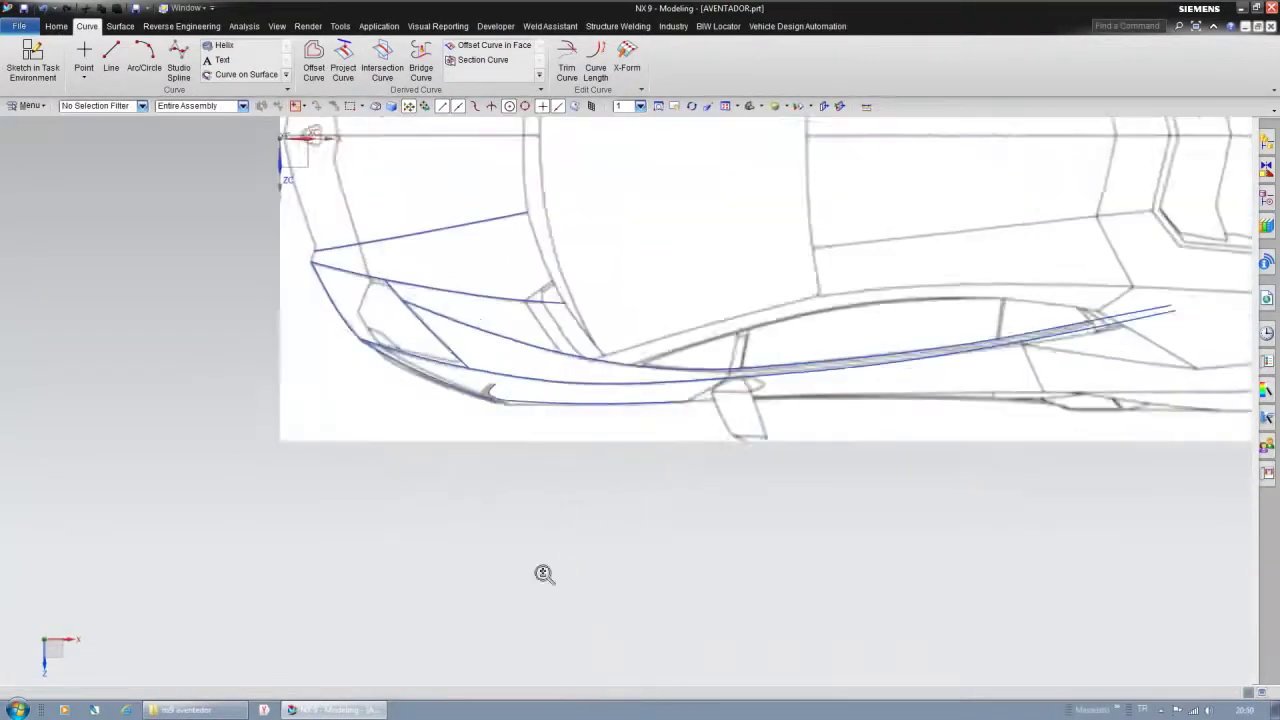
Complete an eight-pole spline along the lower side line from the front fender toward the rear.
middle_drag(543, 571, 546, 501)
scroll(762, 535, down, 1)
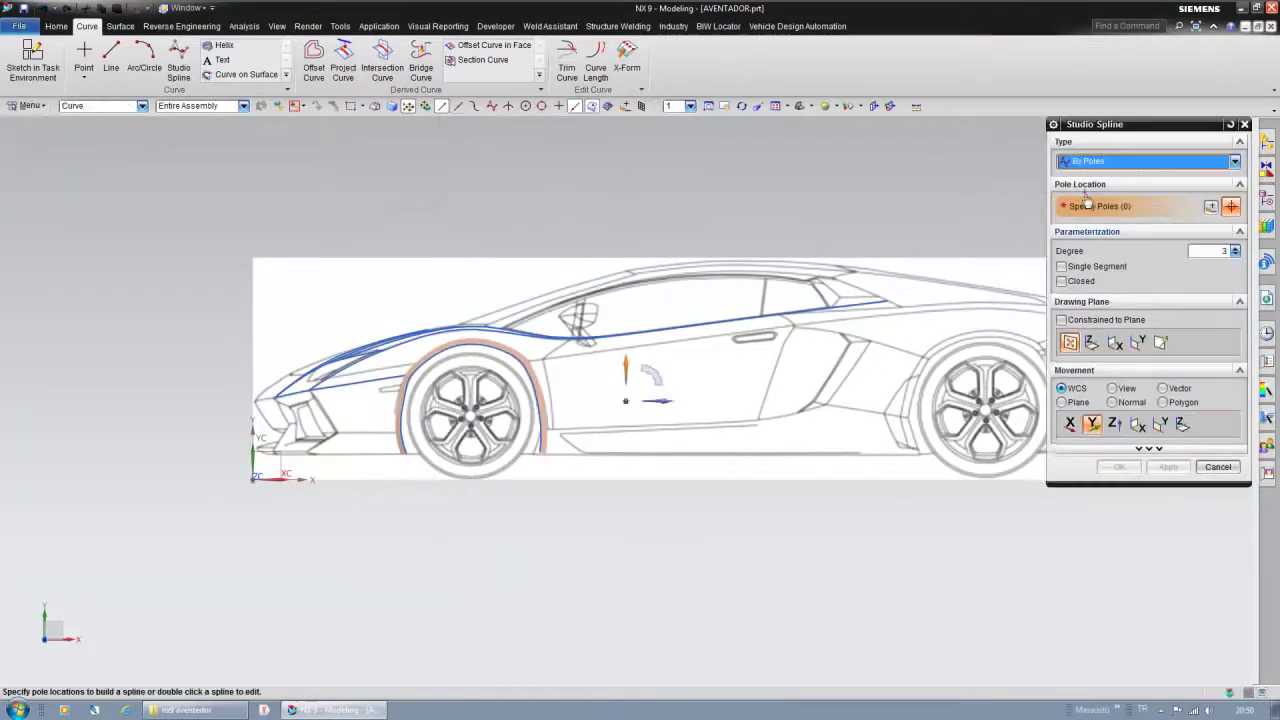
scroll(471, 366, down, 3)
scroll(657, 371, up, 2)
scroll(640, 350, down, 3)
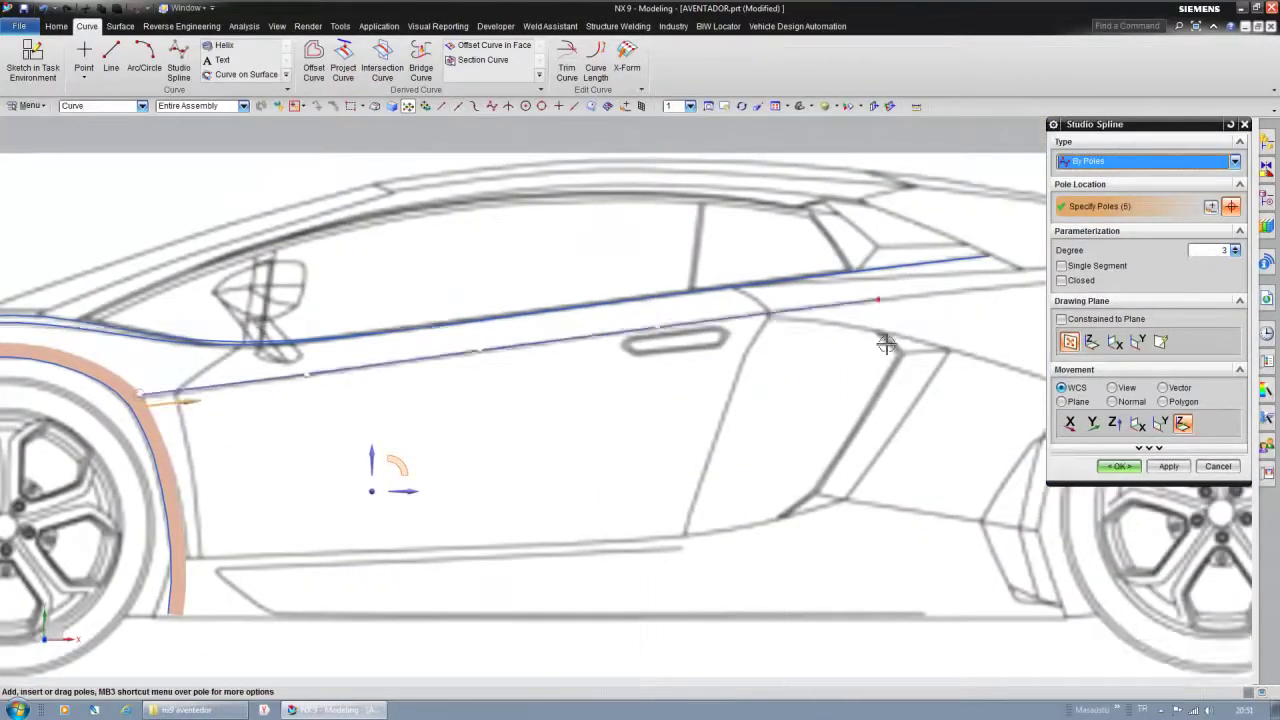
scroll(630, 437, down, 4)
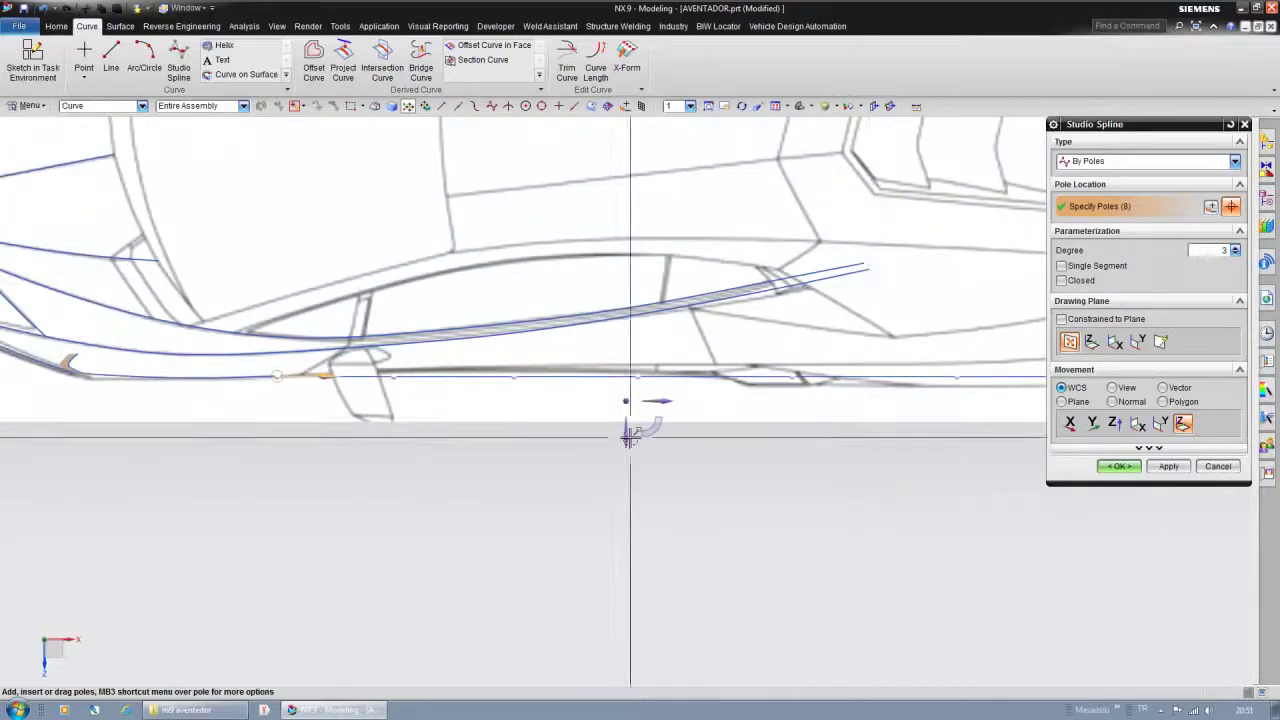
middle_drag(773, 575, 867, 506)
scroll(1124, 494, up, 5)
scroll(700, 450, down, 5)
middle_drag(700, 450, 800, 400)
scroll(832, 371, down, 5)
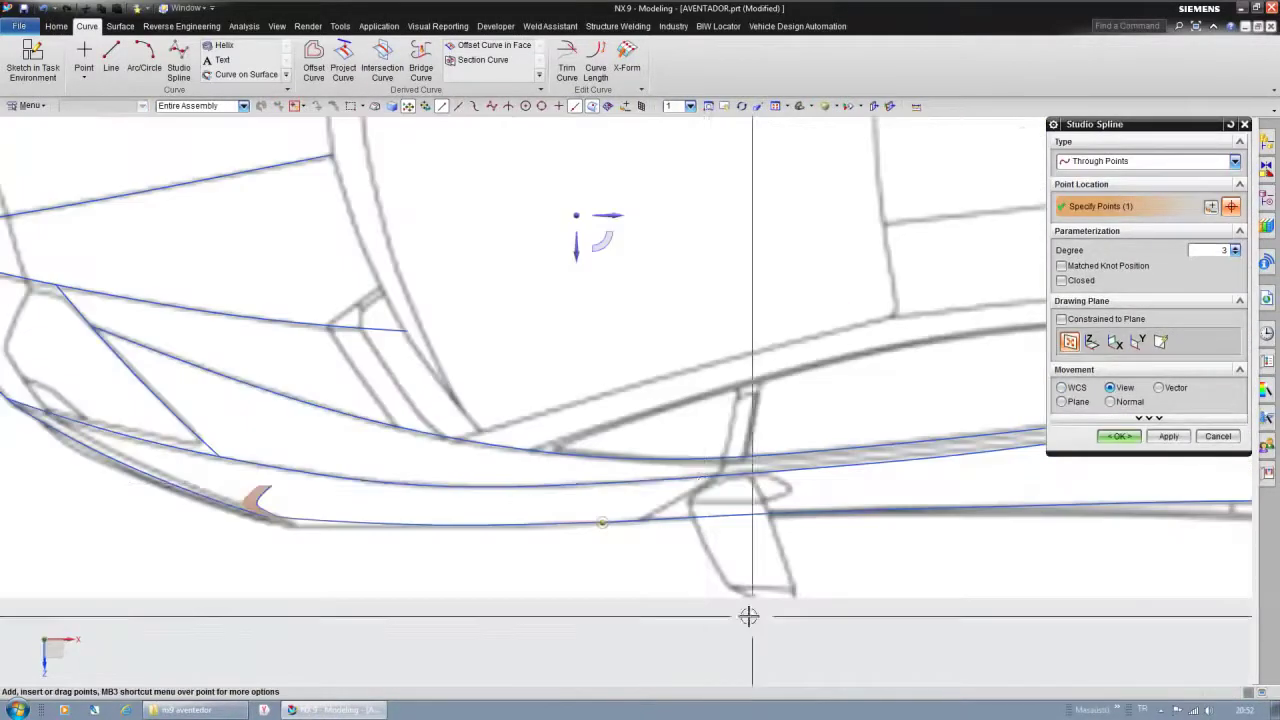
Pick the fender section curve plus Guide 1 and Guide 2 curves for a Studio Surface preview.
click(749, 616)
right_click(700, 125)
drag(700, 300, 667, 422)
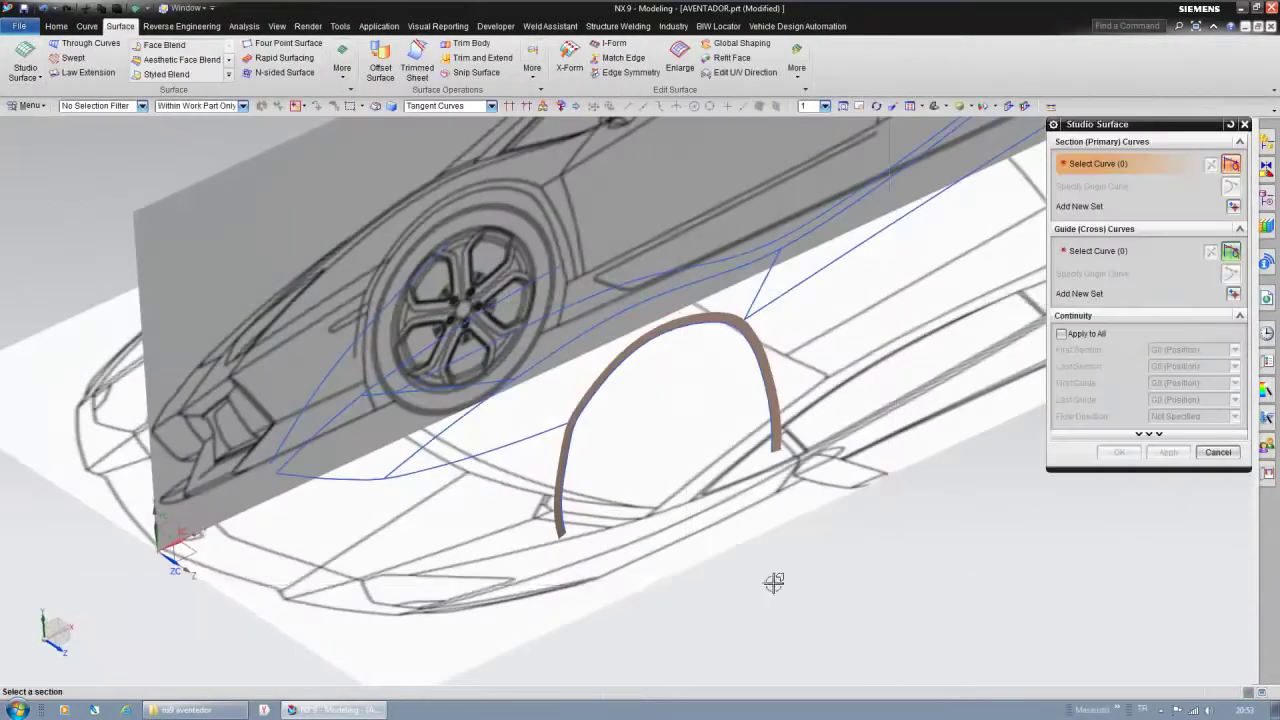
mouse_move(774, 582)
middle_down()
mouse_move(857, 600)
mouse_move(877, 590)
middle_up()
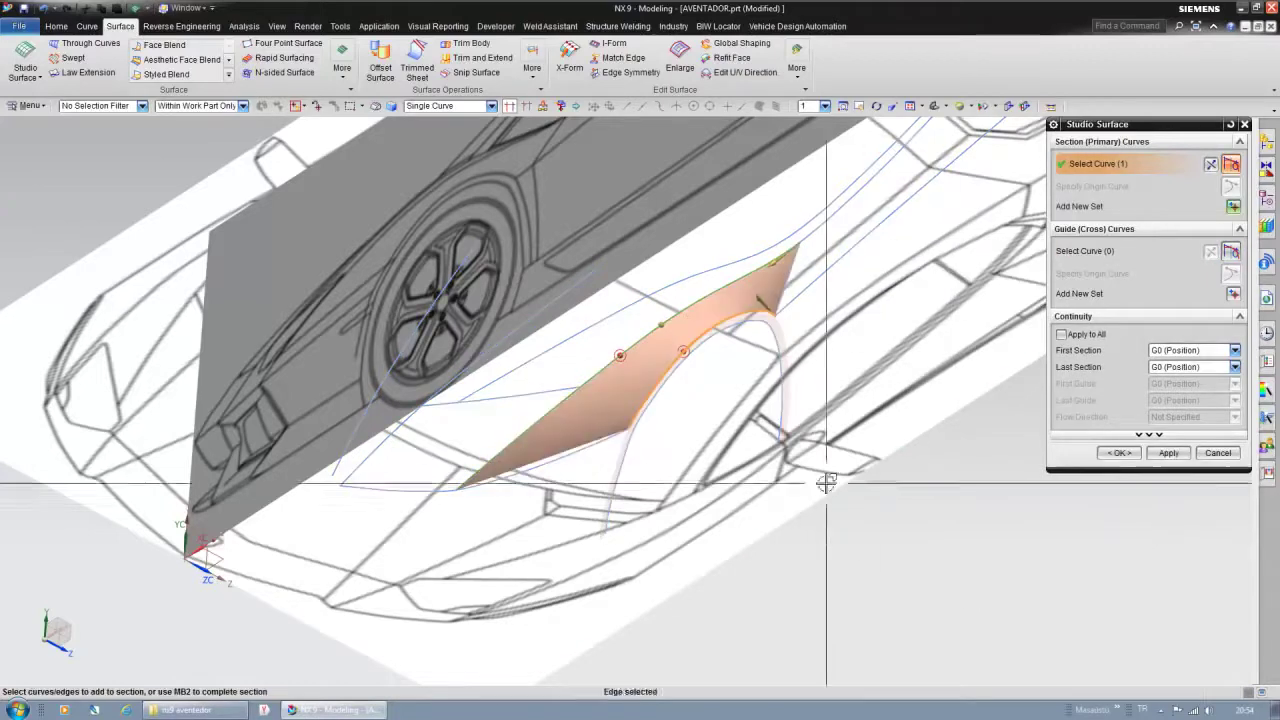
click(1148, 434)
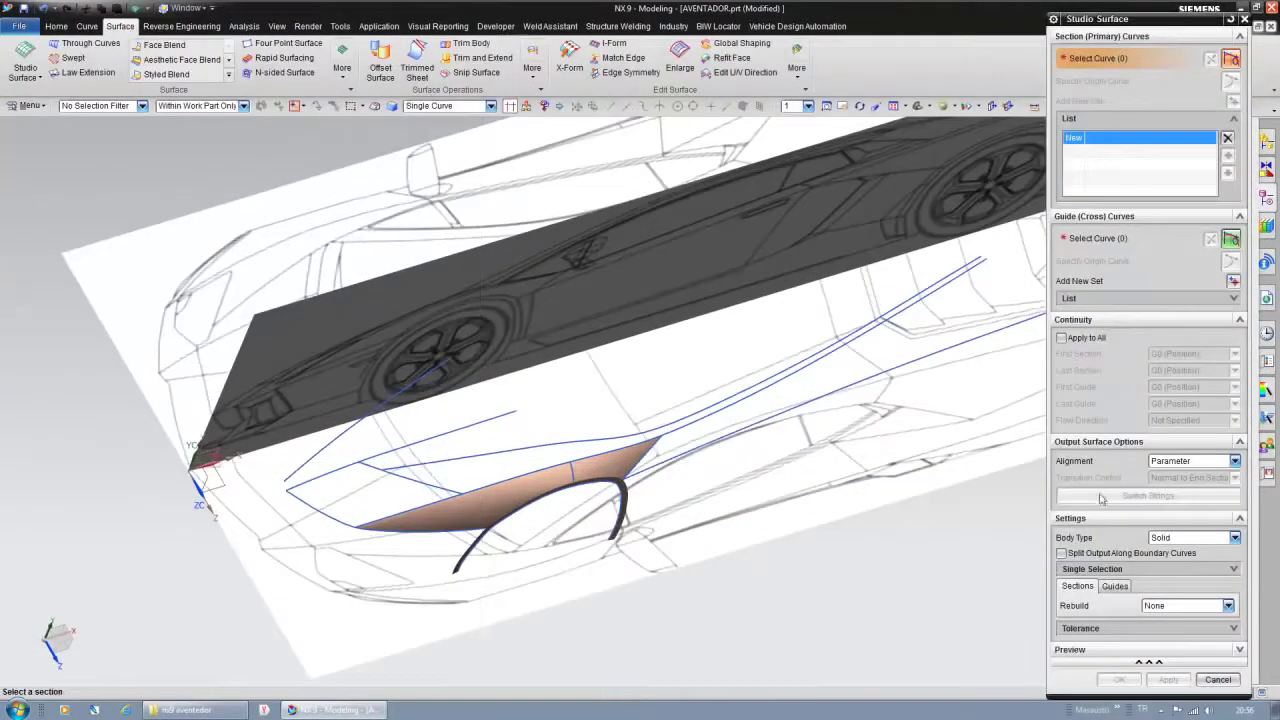
right_click(818, 615)
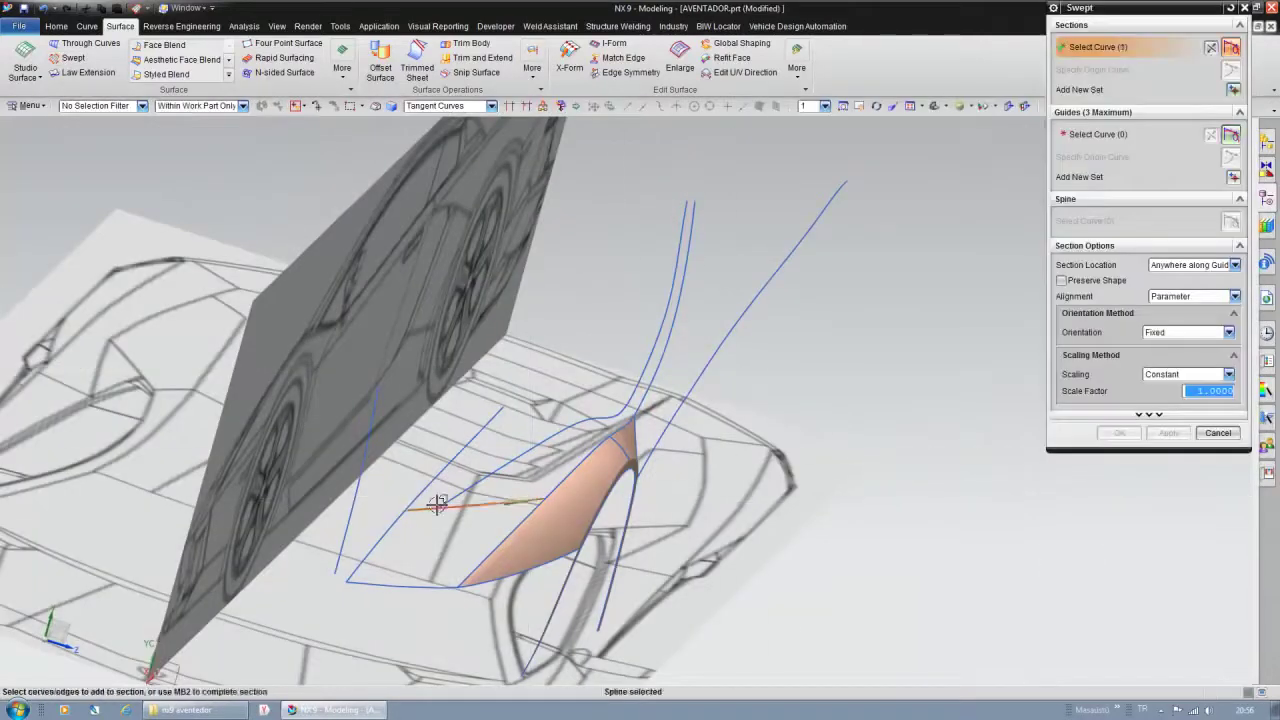
Build the side surface with a one-guide Styled Sweep running rearward from the front fender.
middle_click(437, 504)
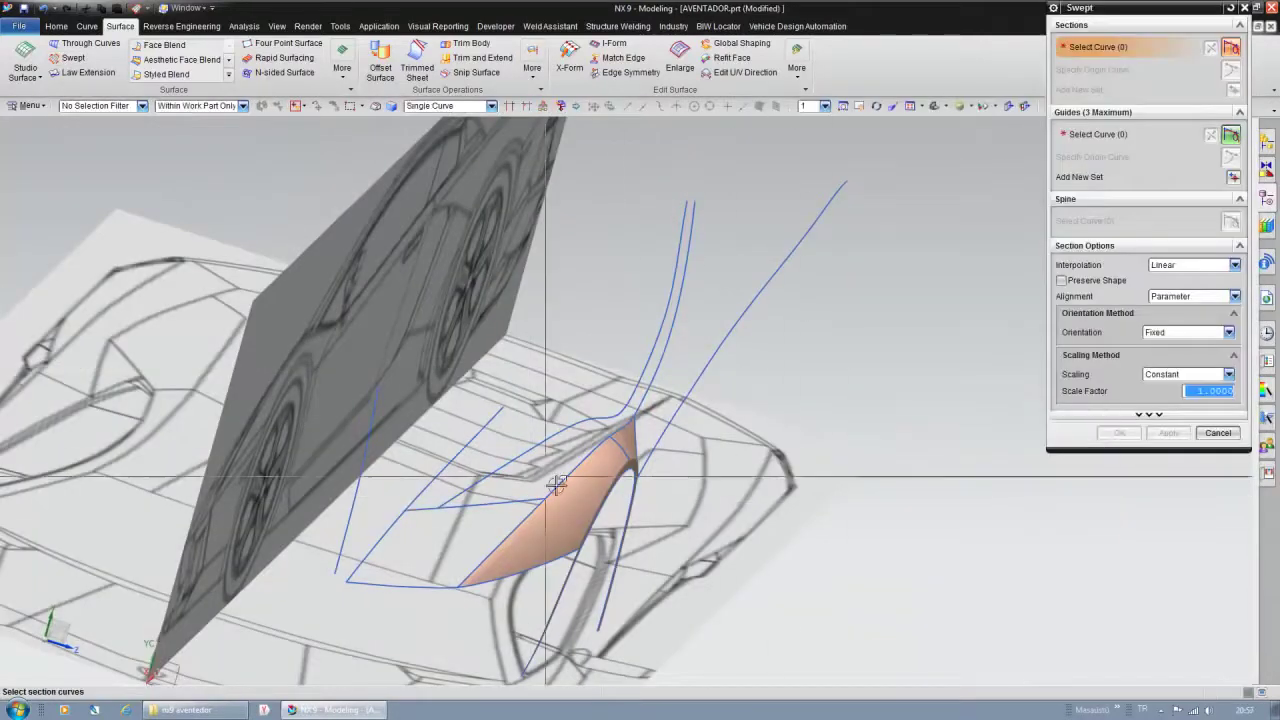
right_click(975, 245)
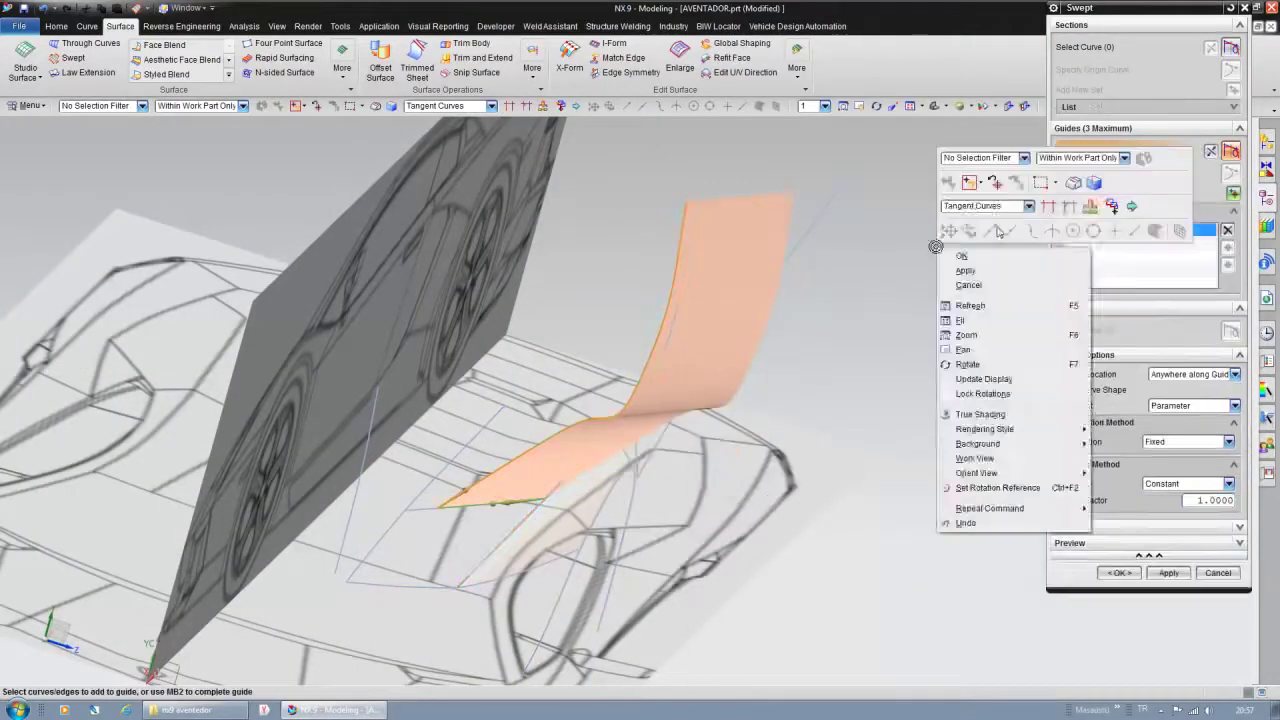
middle_click(792, 498)
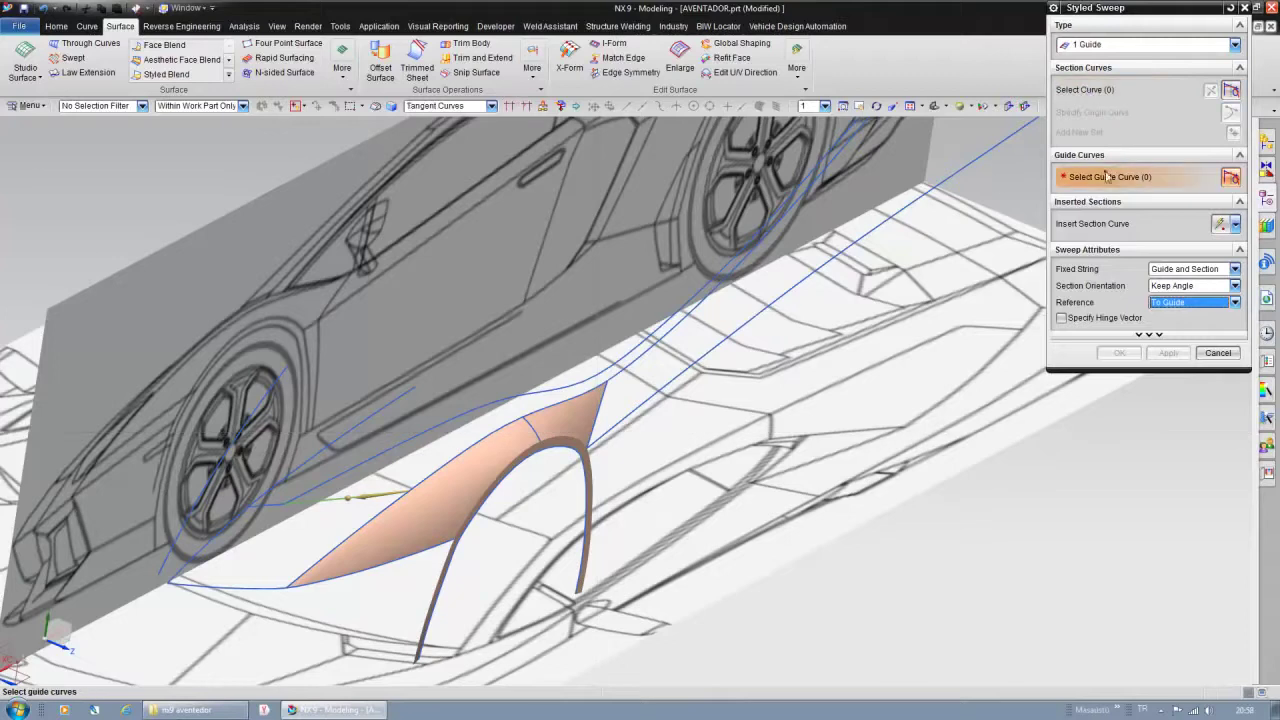
click(428, 452)
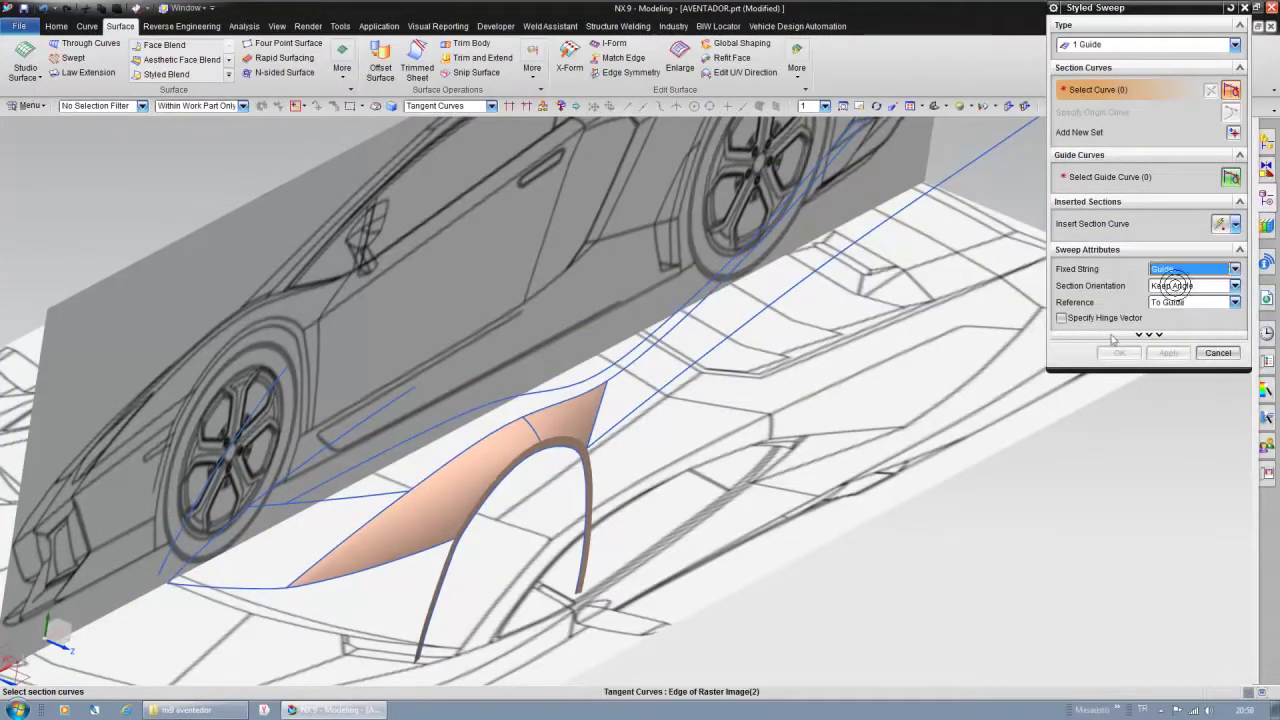
right_click(418, 400)
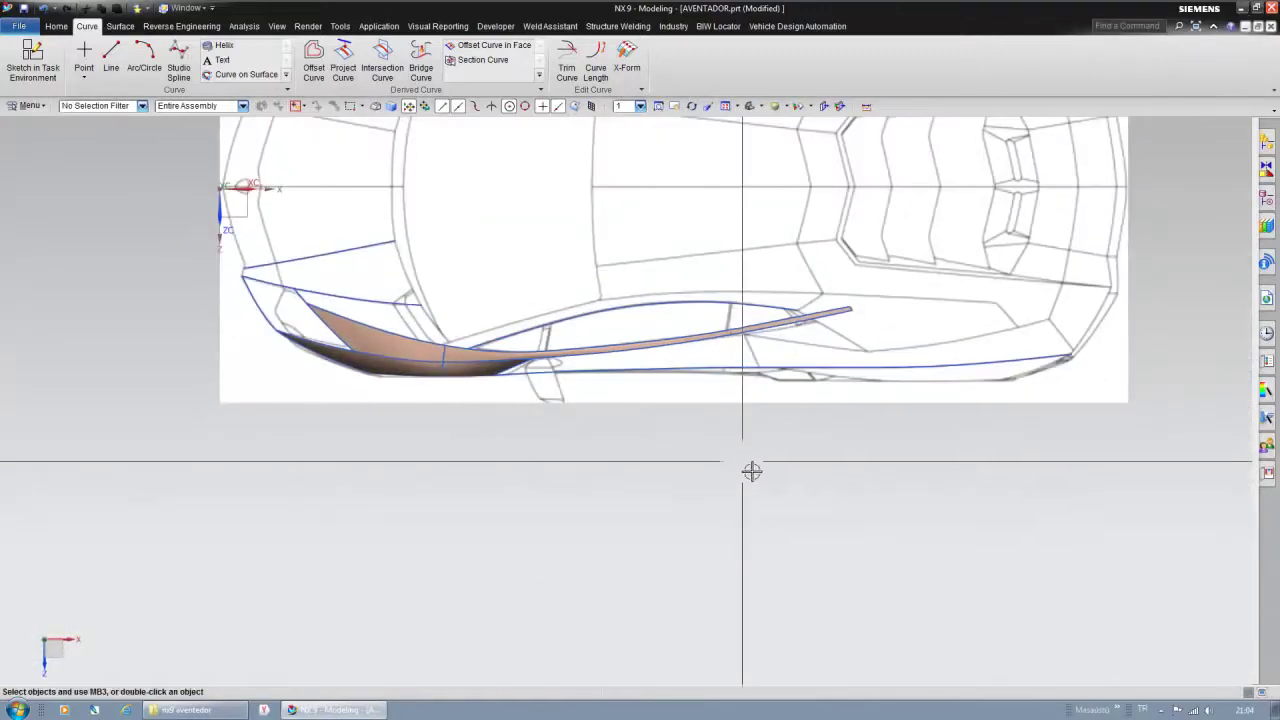
Draw the roofline spline by poles in side view and create a two-section strip surface along it.
key(ctrl+alt+f)
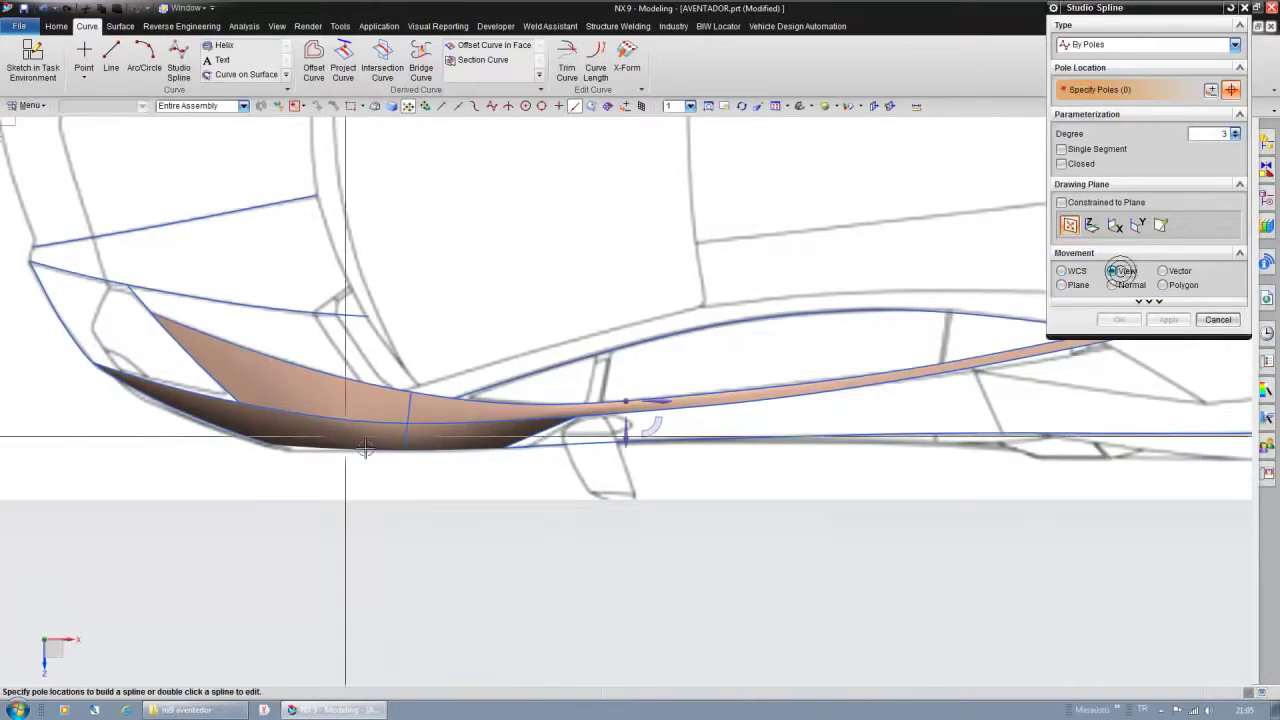
scroll(692, 308, down, 3)
scroll(563, 401, up, 3)
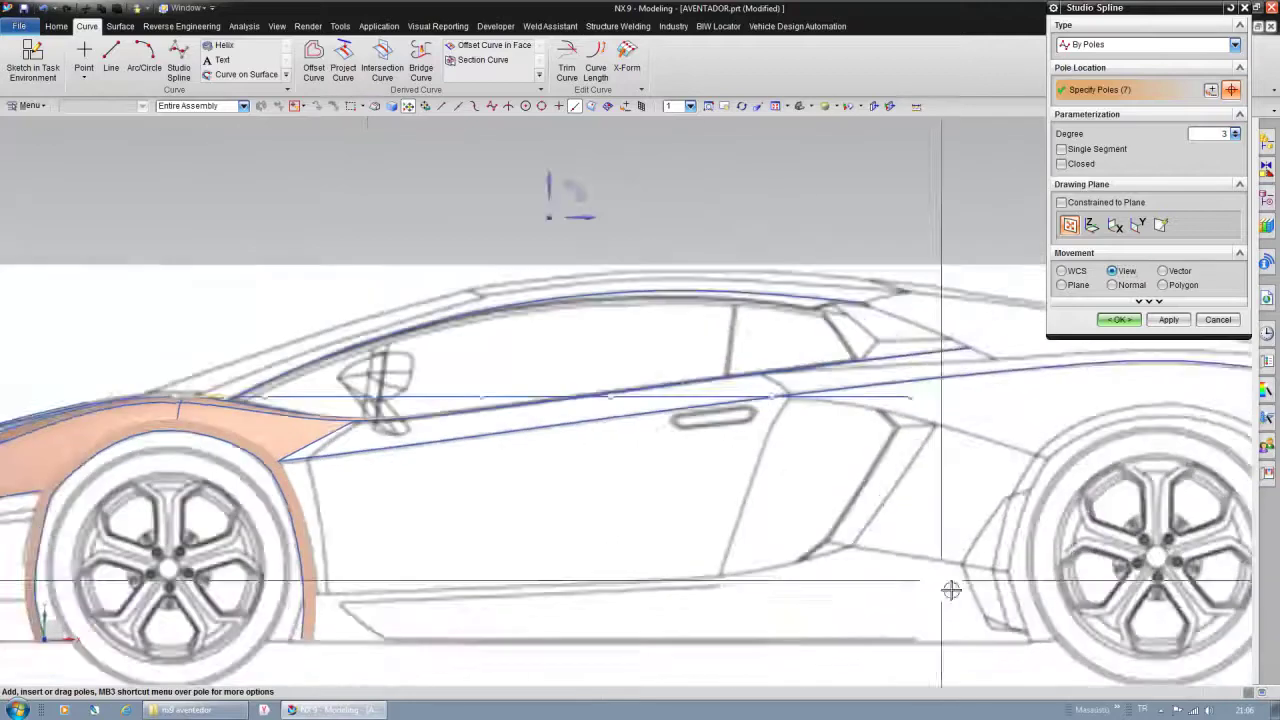
scroll(749, 334, up, 2)
scroll(220, 366, down, 2)
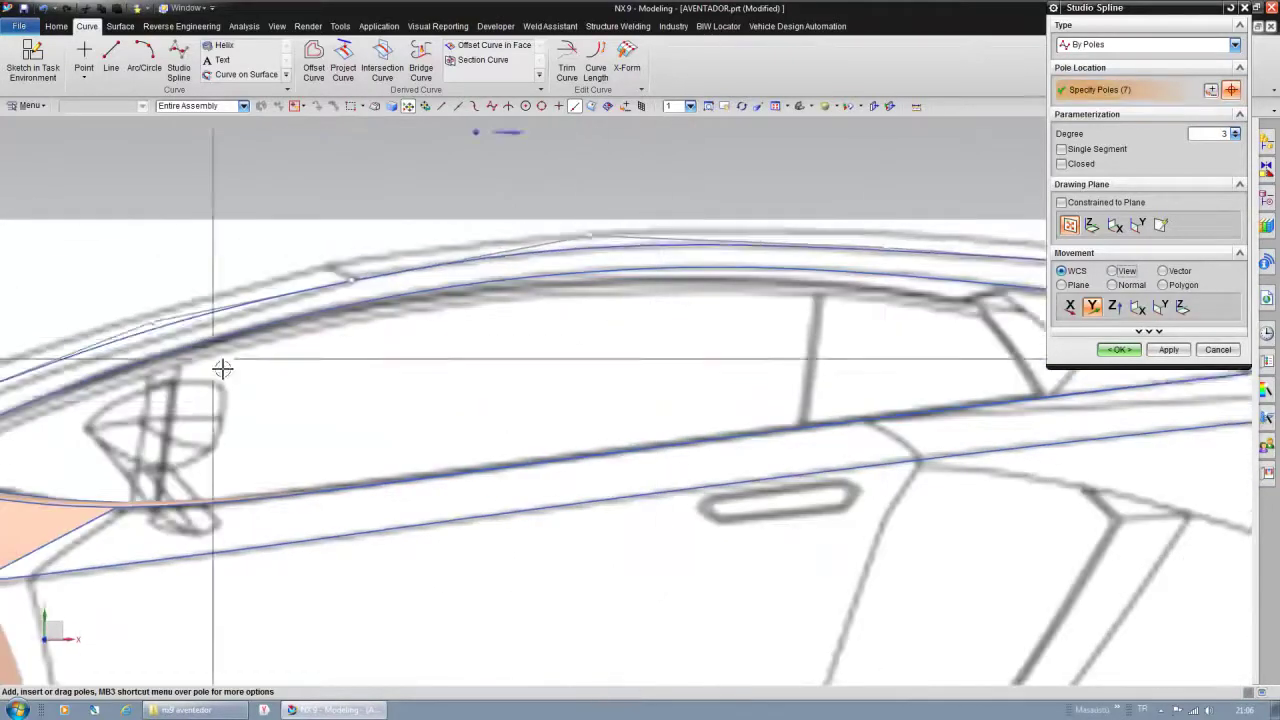
scroll(830, 505, down, 1)
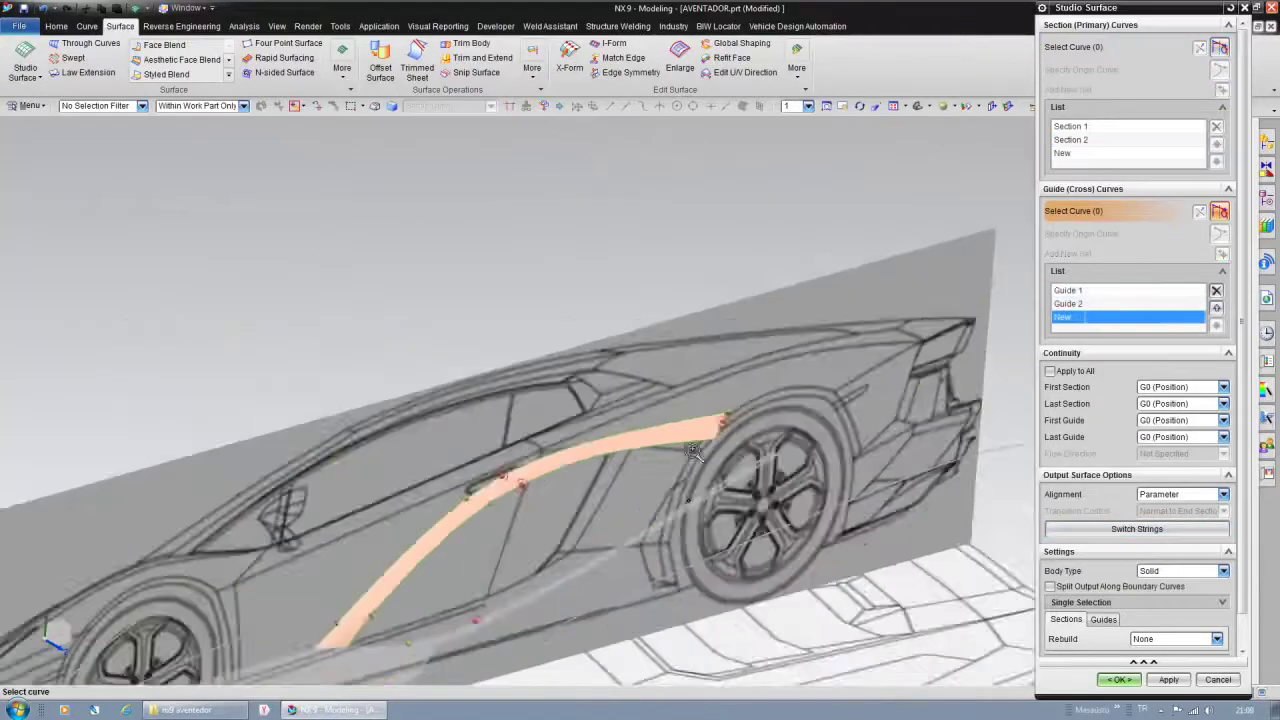
click(1122, 679)
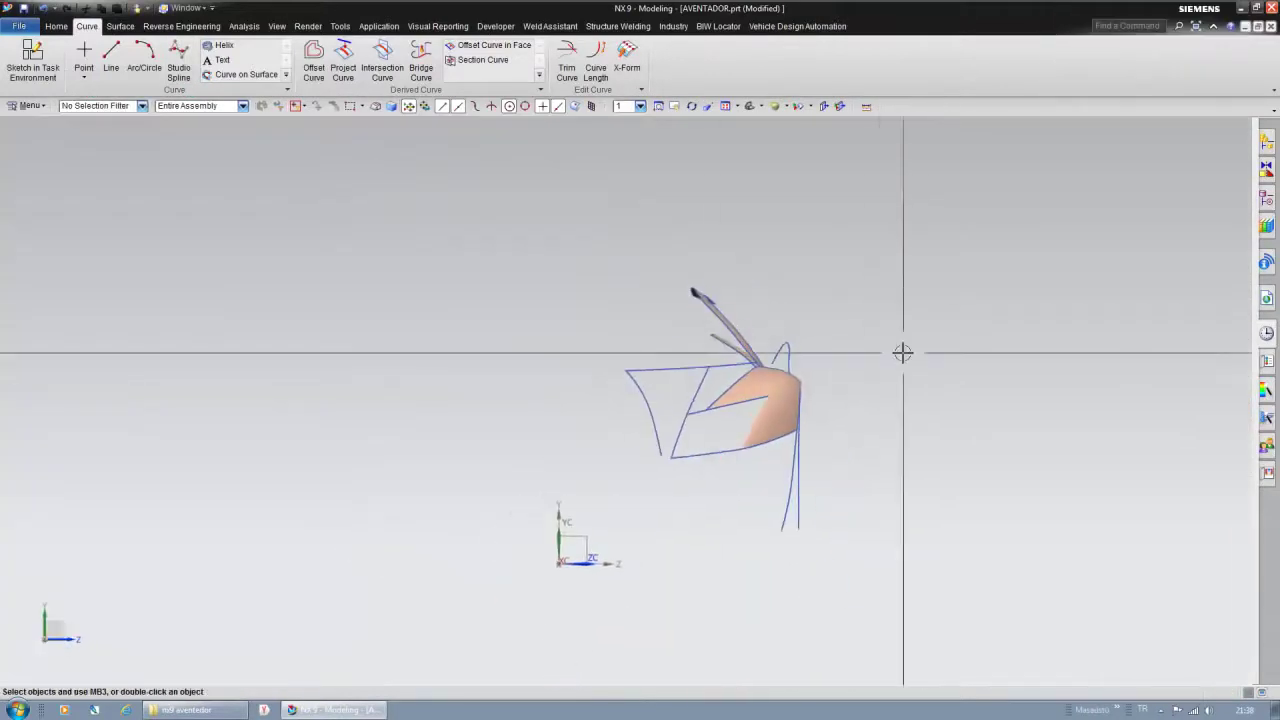
Fill the front corner around the headlight with a Studio Surface using sections and two guides.
key(ctrl+alt+f)
middle_drag(992, 338, 763, 480)
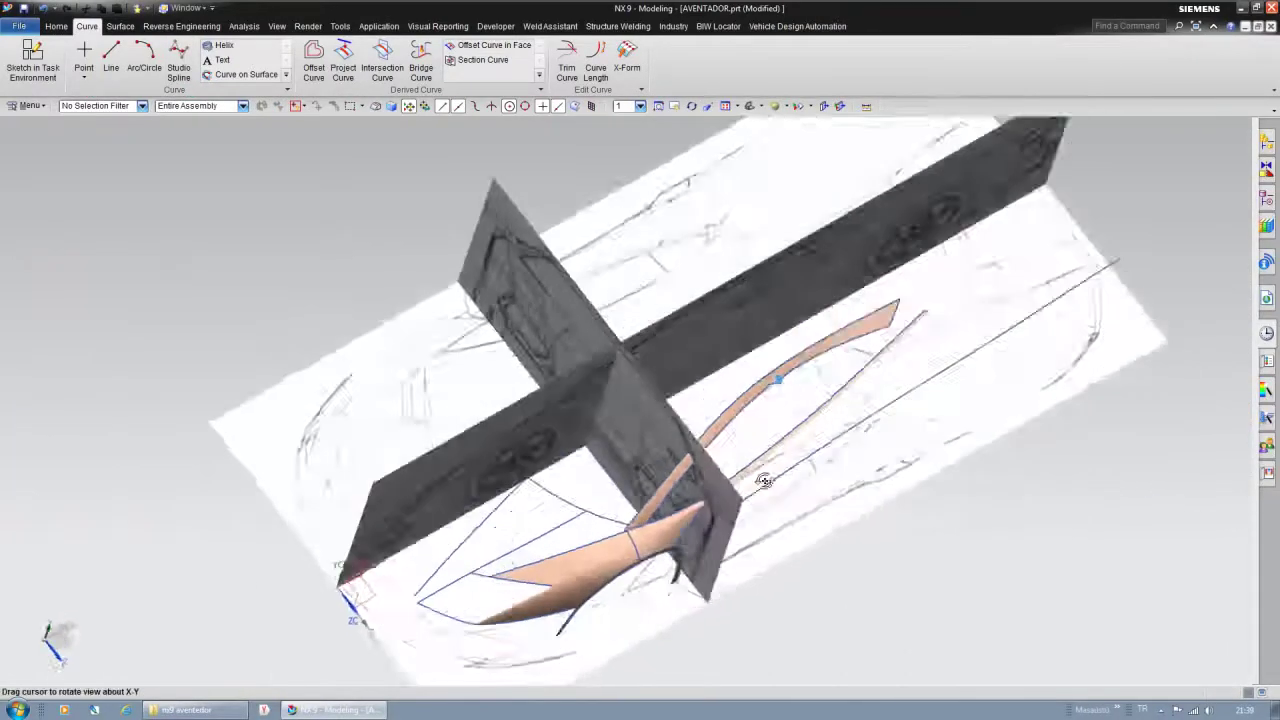
scroll(651, 571, up, 5)
shift+middle_drag(651, 571, 631, 538)
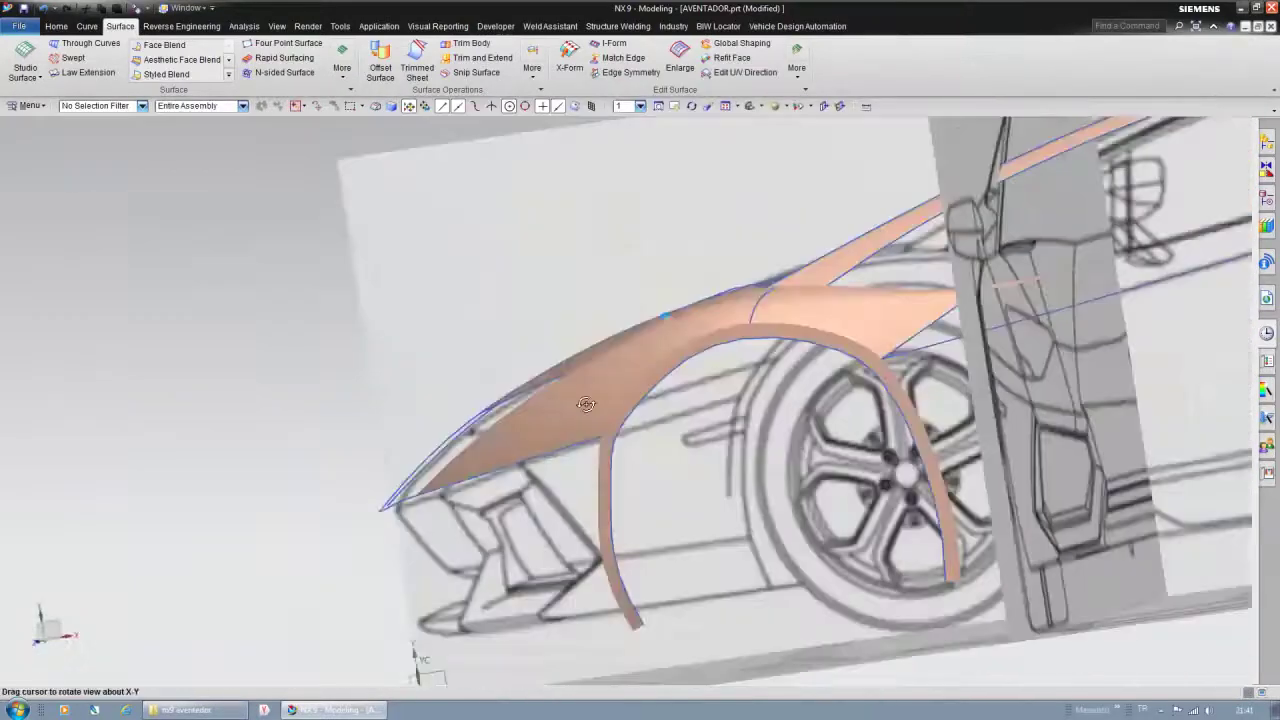
mouse_move(586, 404)
middle_down()
mouse_move(620, 380)
mouse_move(586, 463)
mouse_move(604, 470)
middle_up()
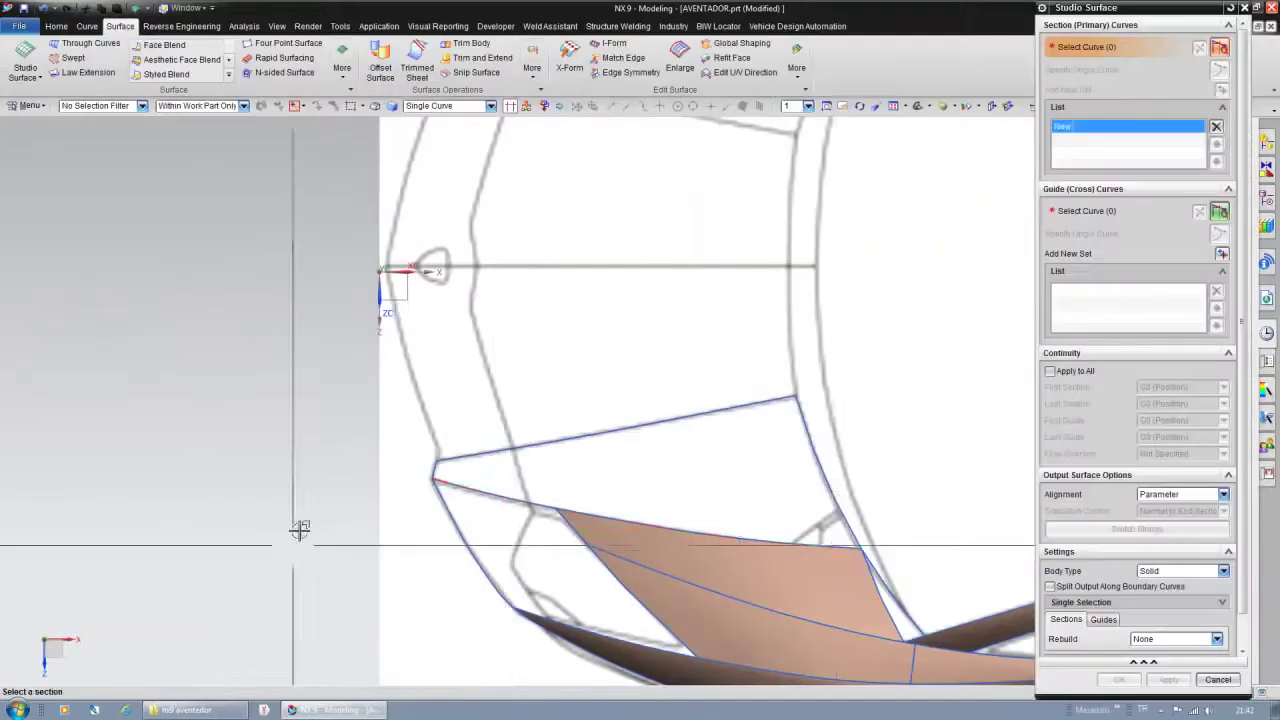
Create the surface beside the headlight, enable True Shading, and draw a three-point spline toward the hood line.
click(1120, 680)
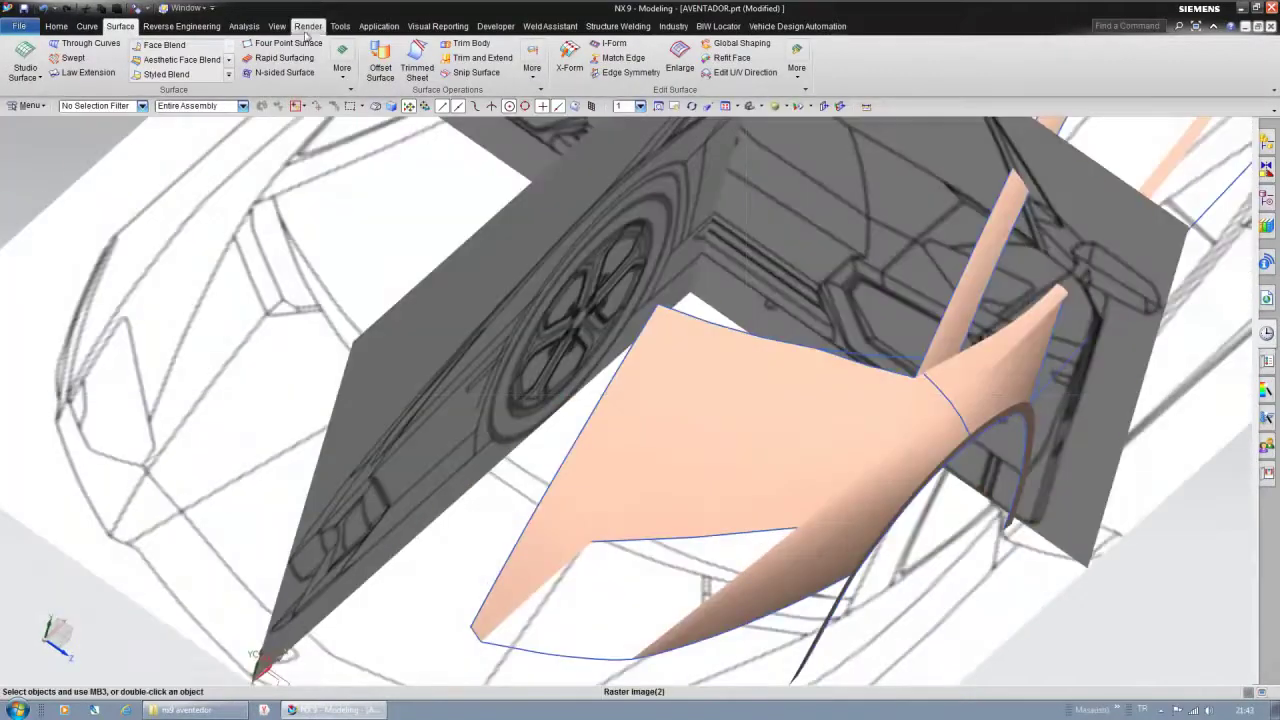
click(307, 26)
click(24, 60)
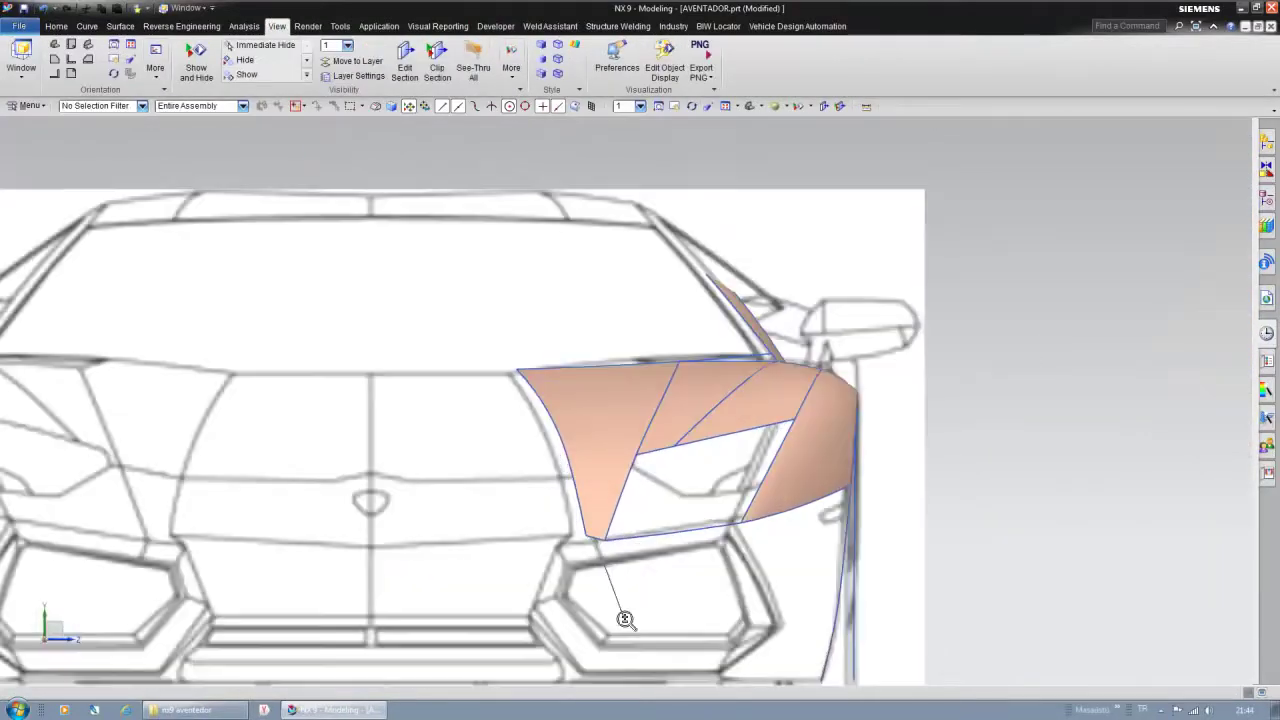
scroll(573, 587, down, 3)
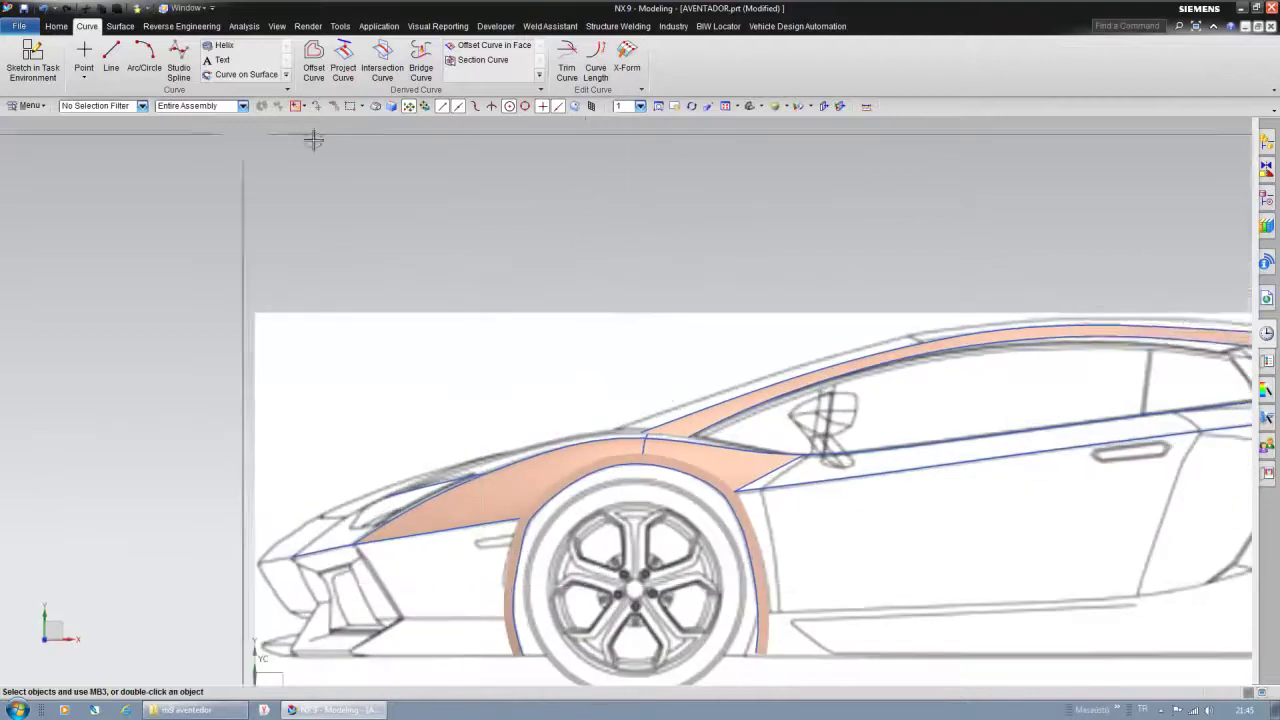
click(1098, 44)
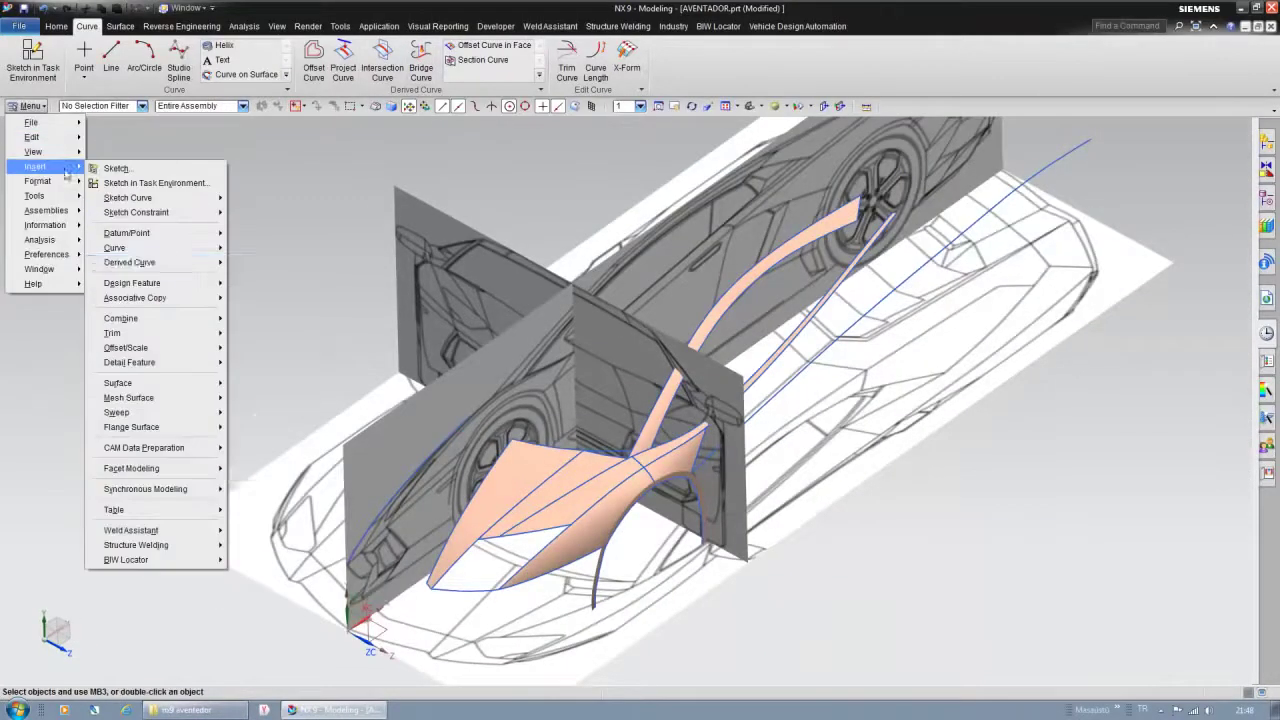
Mirror two front curves across the centreline, then start a through-points spline at the car's outer edge.
click(256, 408)
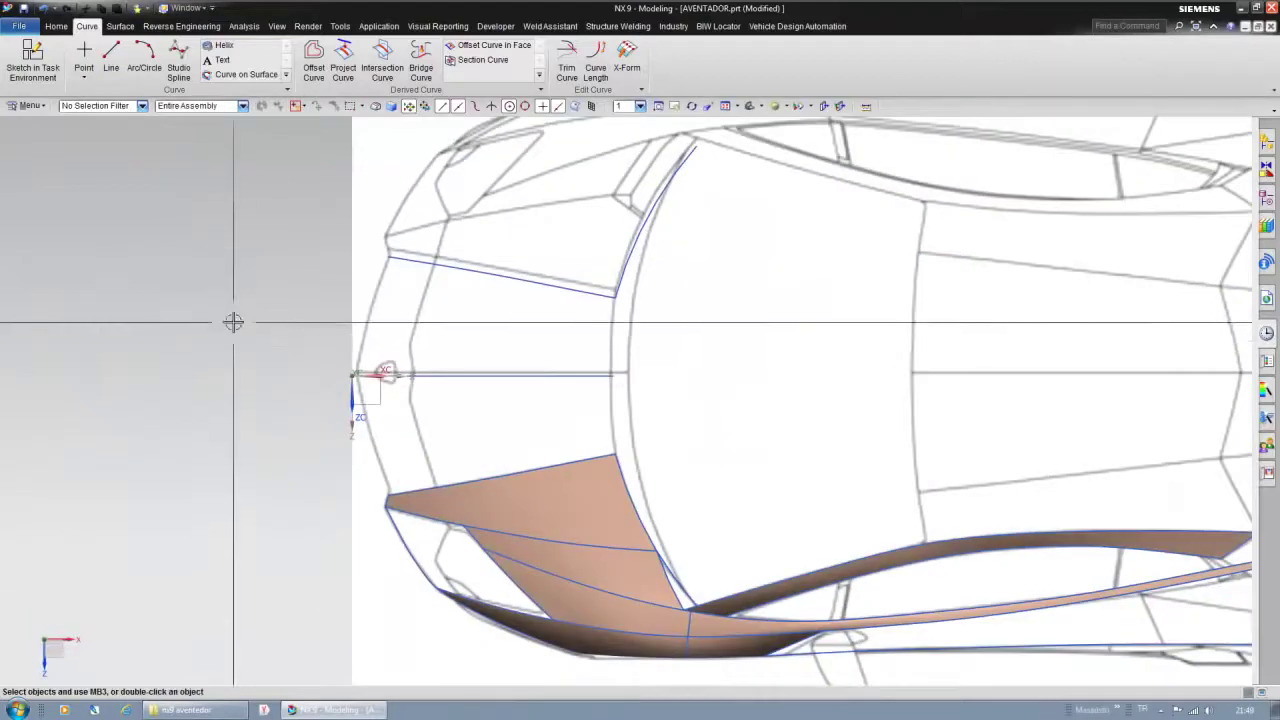
scroll(311, 400, up, 3)
scroll(352, 397, up, 2)
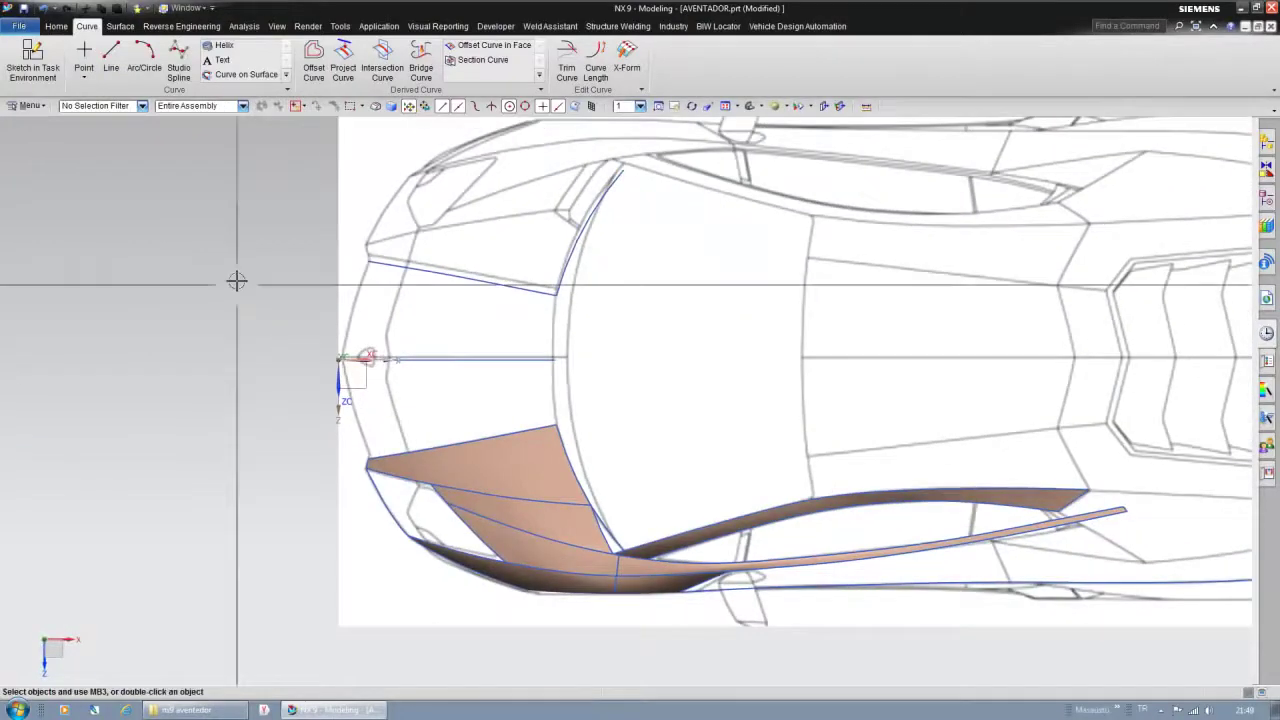
scroll(599, 293, down, 5)
middle_drag(443, 437, 408, 457)
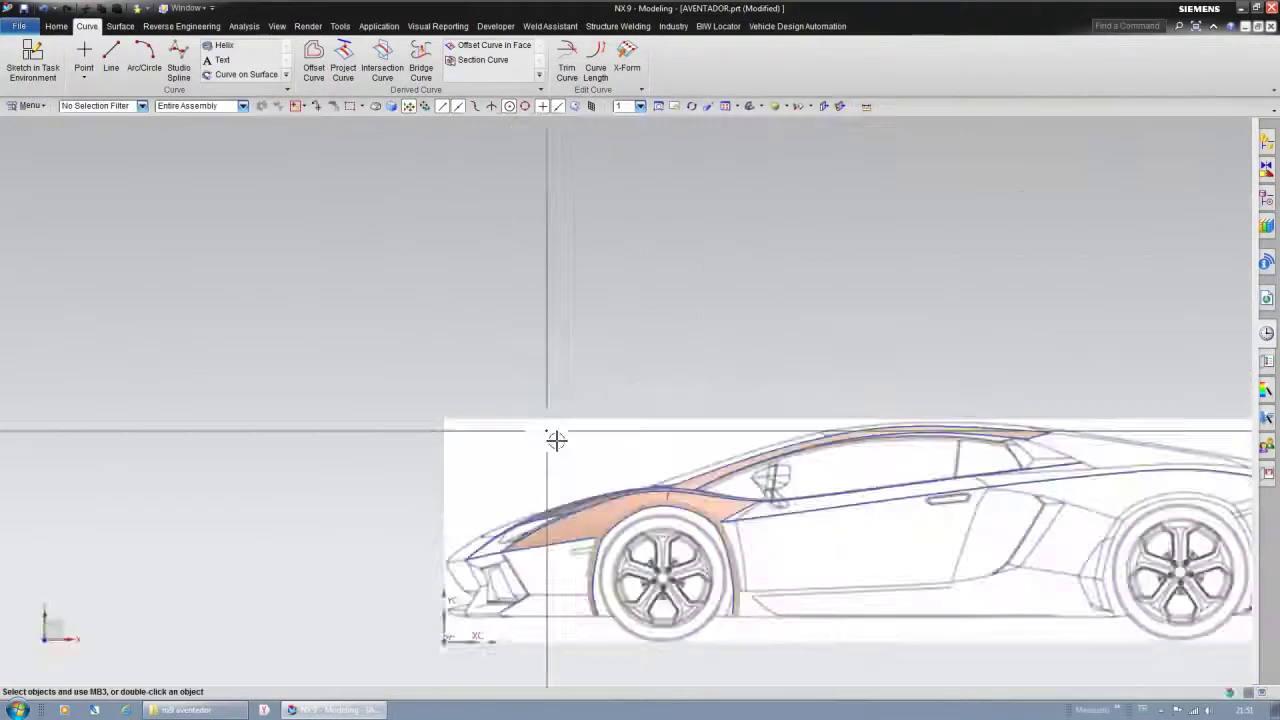
middle_drag(556, 440, 239, 318)
click(470, 563)
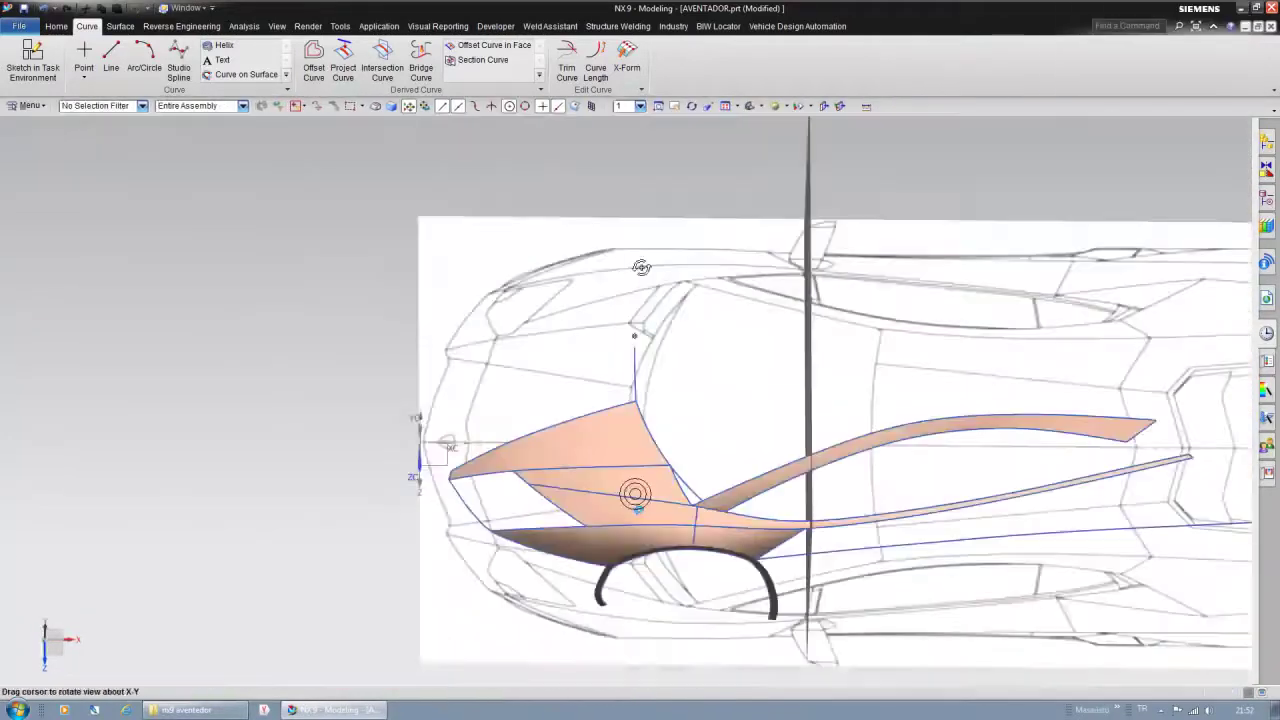
mouse_move(641, 267)
middle_down()
mouse_move(523, 494)
mouse_move(414, 491)
mouse_move(507, 500)
middle_up()
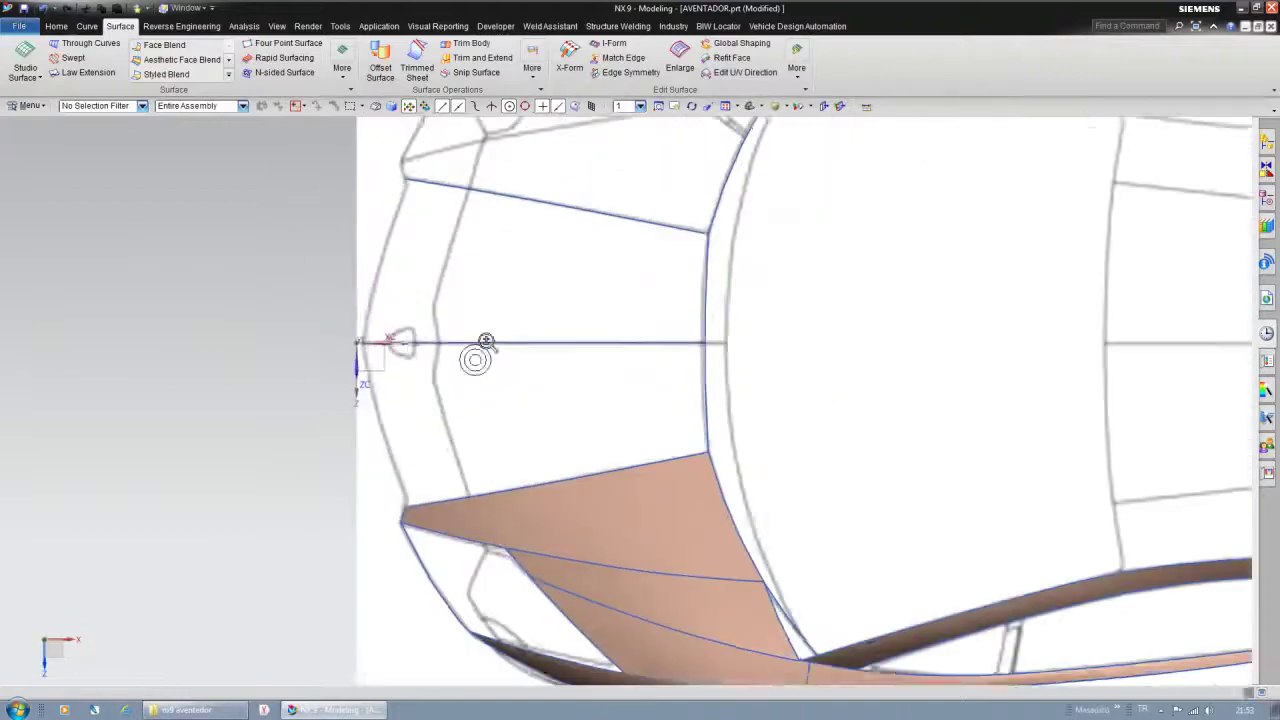
scroll(424, 497, up, 3)
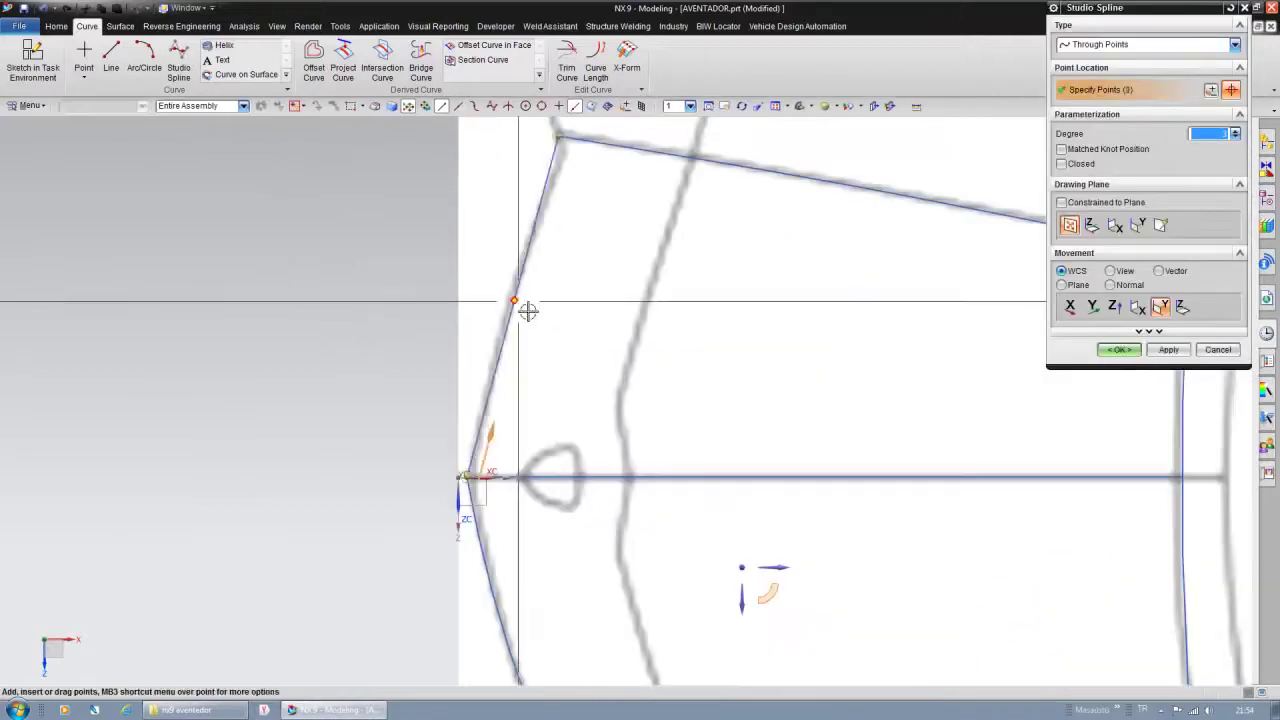
Build the nose strip with Studio Surface from the new section curves, then orbit to inspect it.
mouse_move(436, 430)
middle_down()
mouse_move(720, 291)
mouse_move(863, 305)
middle_up()
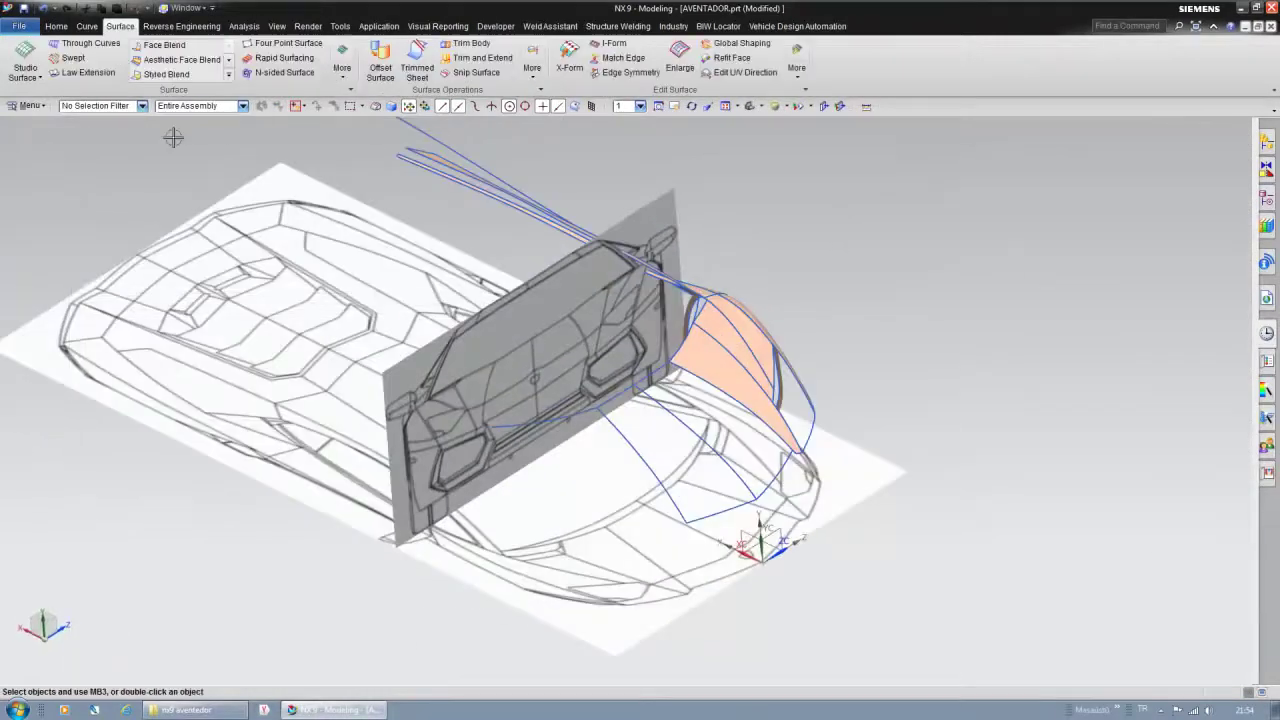
click(120, 27)
middle_click(691, 369)
middle_drag(691, 369, 590, 443)
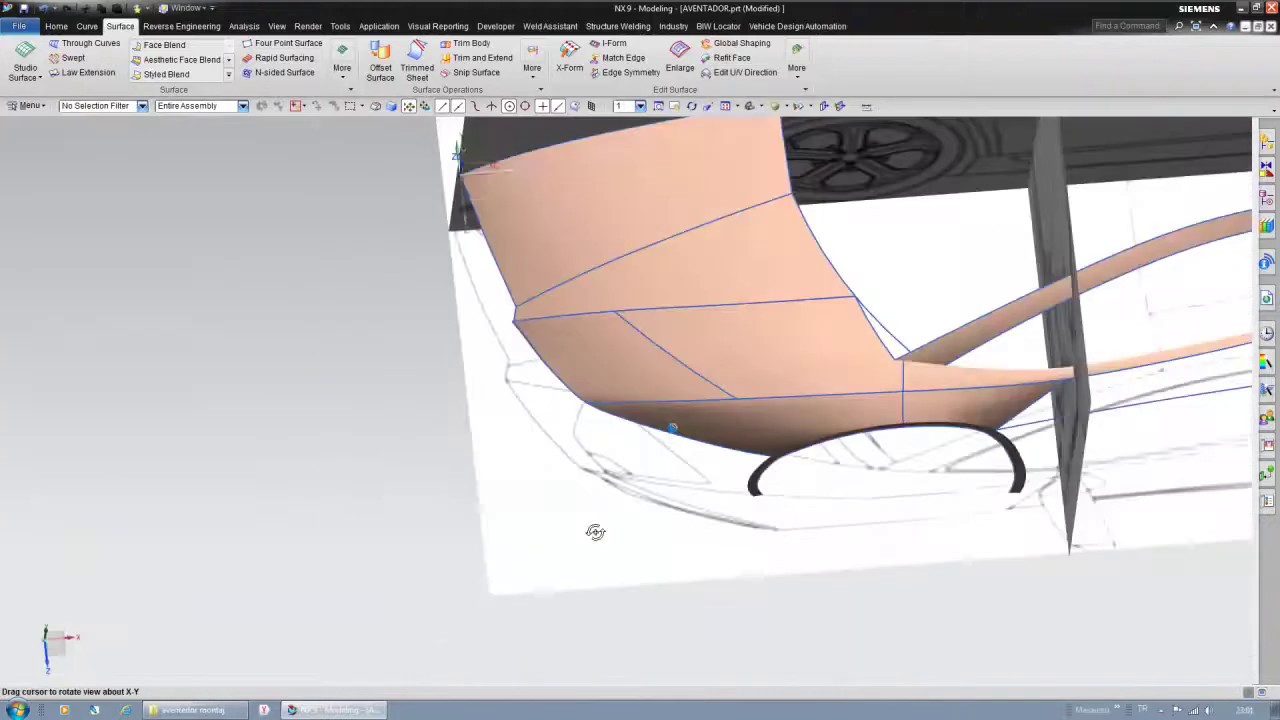
Adjust the rendering options and create the trimming curve on the fascia face.
click(307, 26)
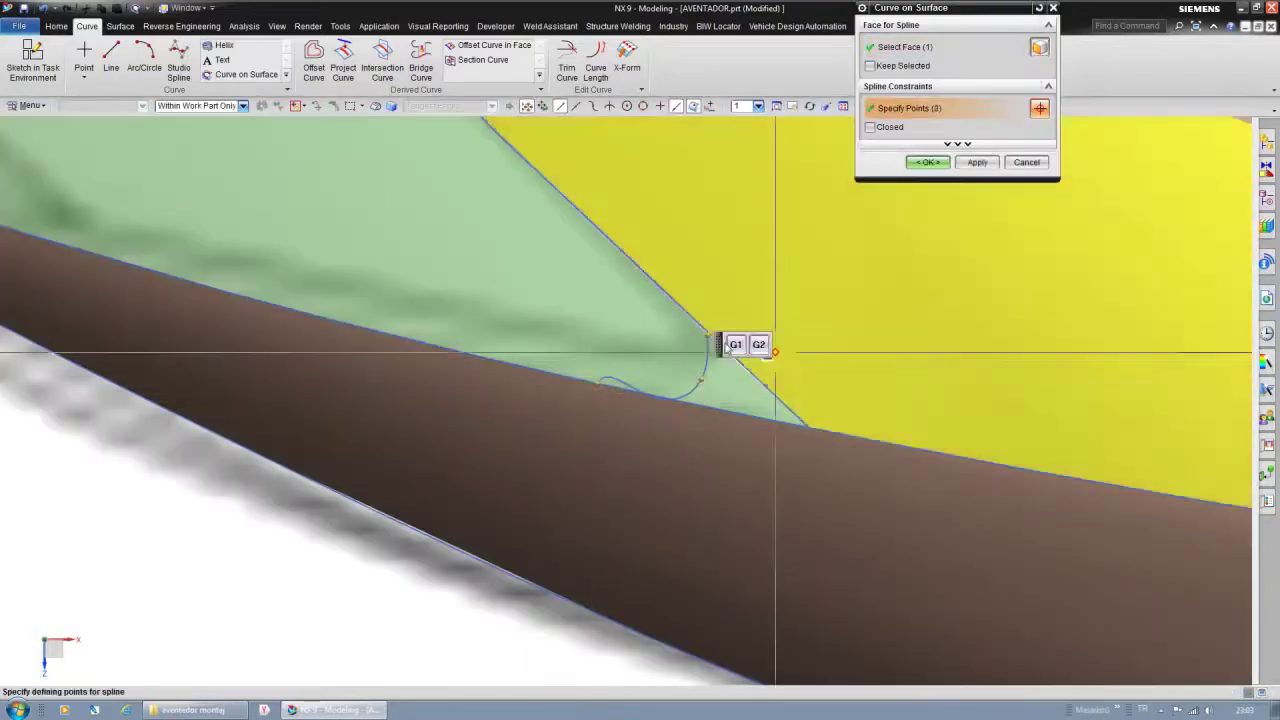
scroll(720, 421, up, 3)
scroll(894, 386, down, 2)
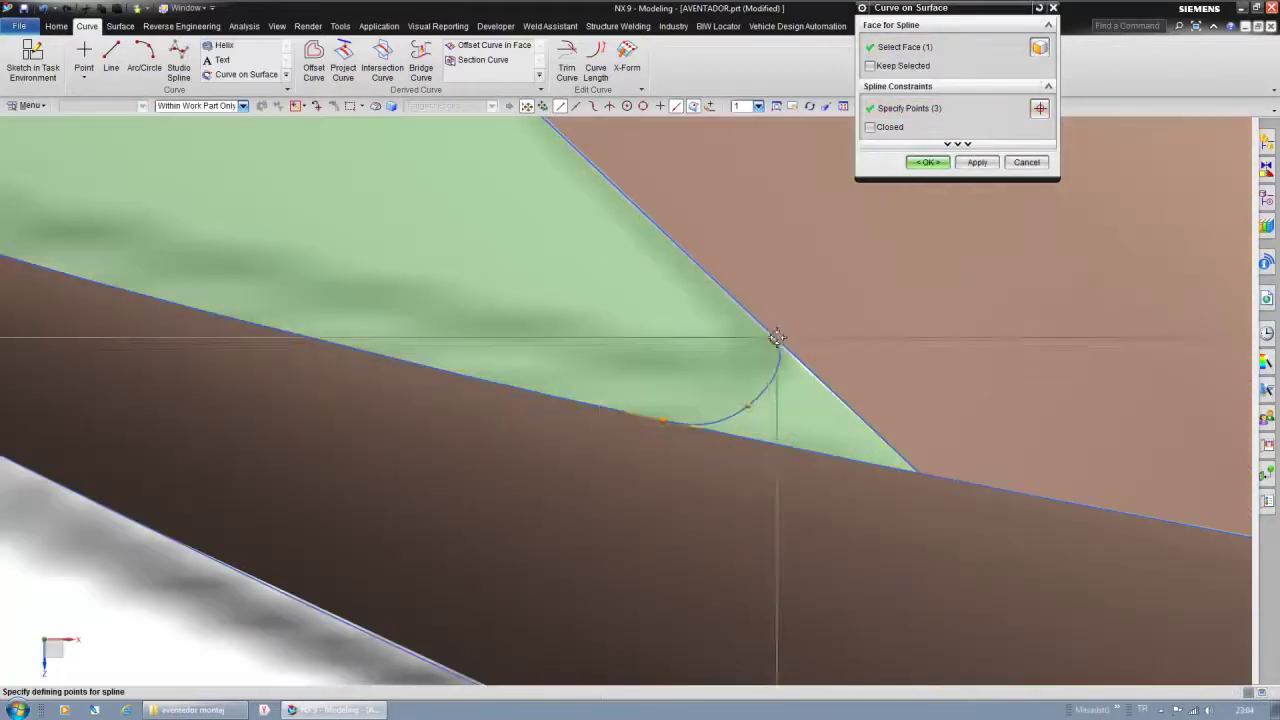
scroll(750, 412, down, 3)
scroll(766, 400, down, 3)
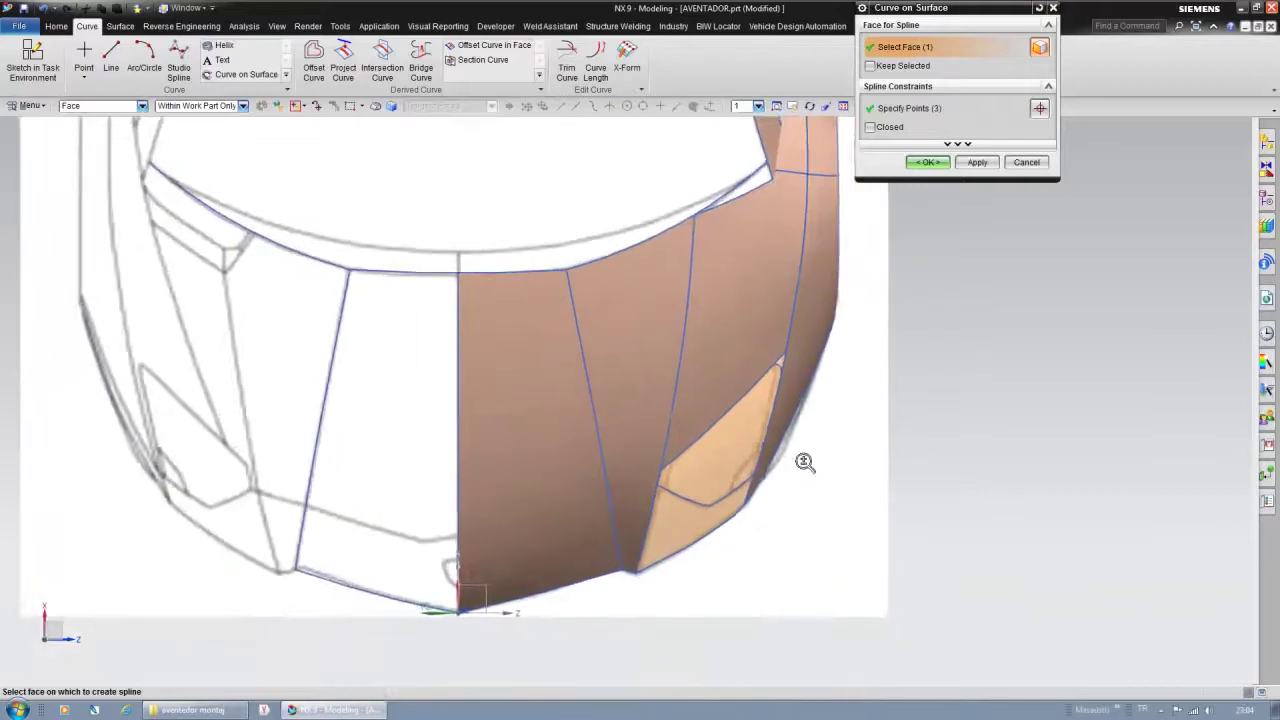
click(928, 162)
scroll(999, 467, up, 5)
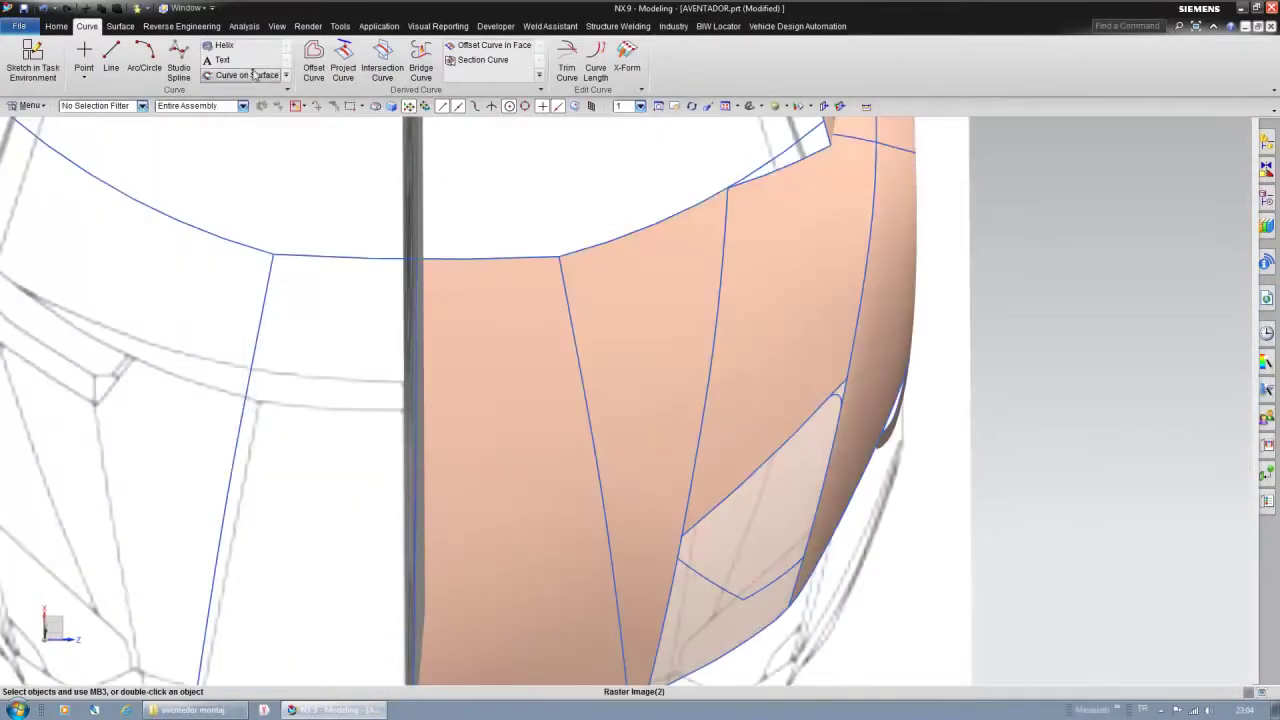
Snip the headlight region from the fascia with the curve projected along a vector.
click(343, 78)
click(908, 45)
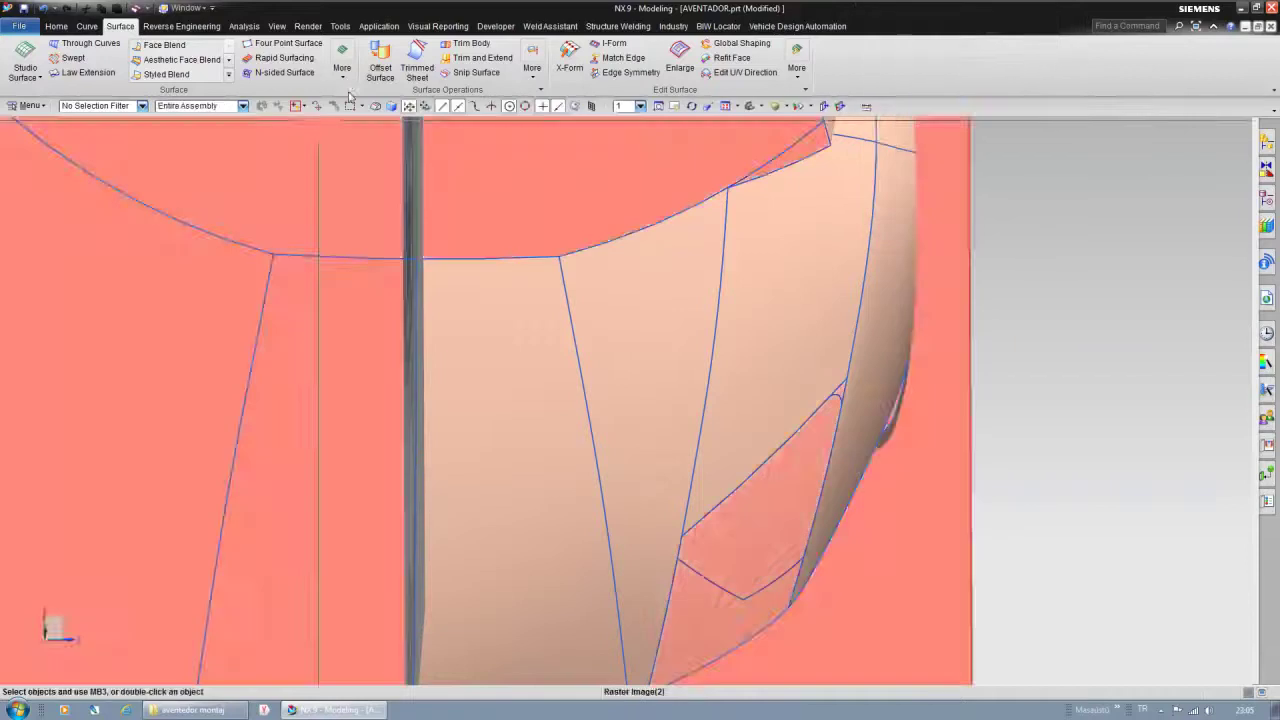
click(912, 45)
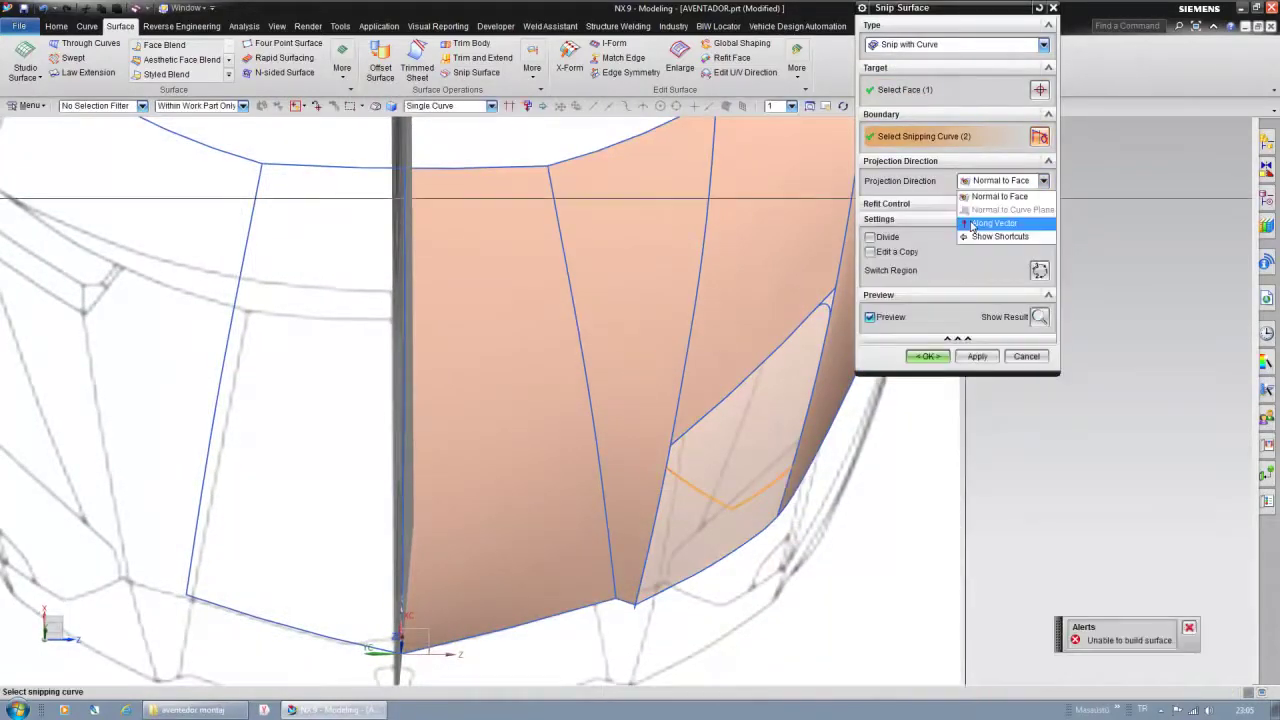
click(1000, 181)
click(1003, 220)
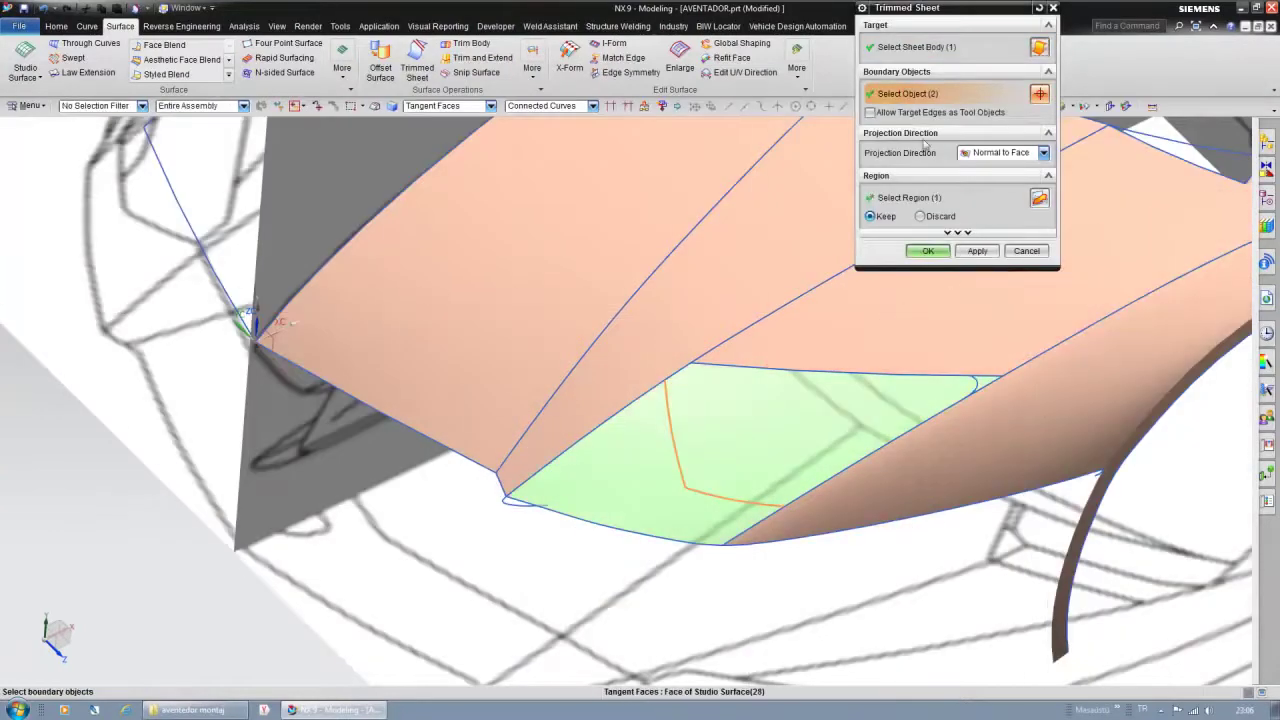
middle_click(994, 310)
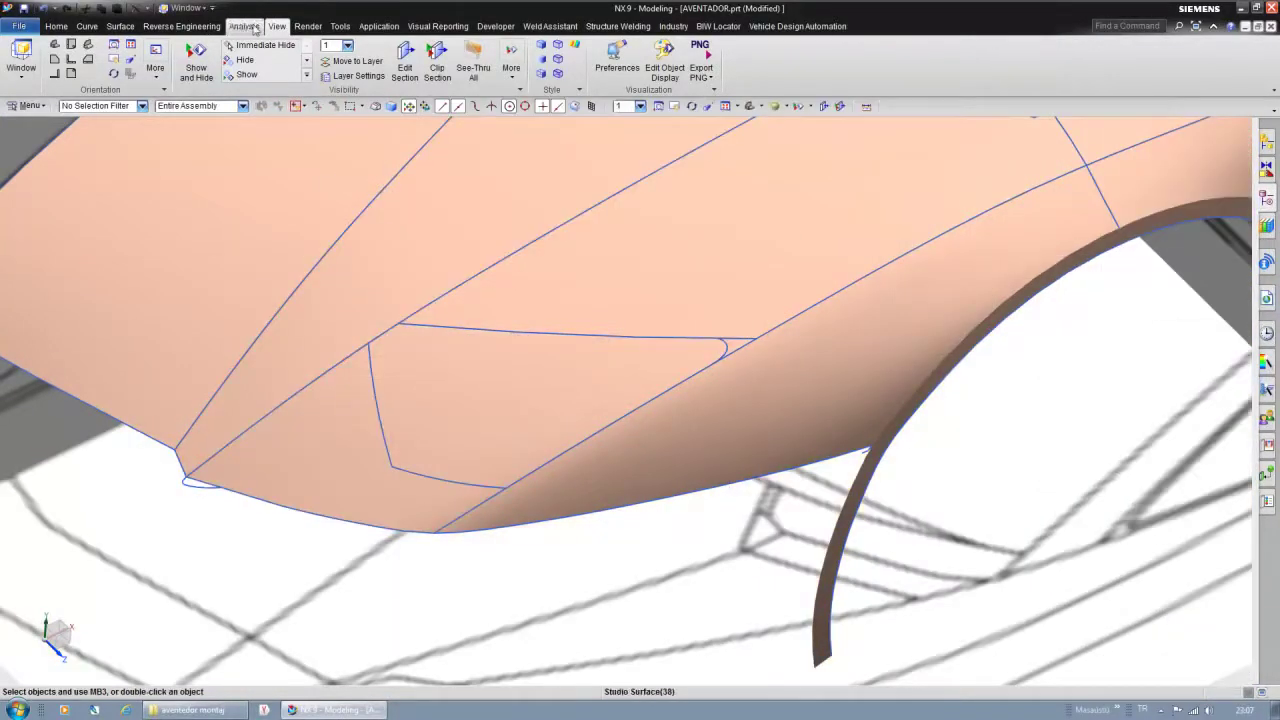
Trim the headlight region out of the fascia sheet with Trimmed Sheet.
click(417, 65)
click(492, 390)
click(916, 312)
middle_drag(914, 314, 692, 395)
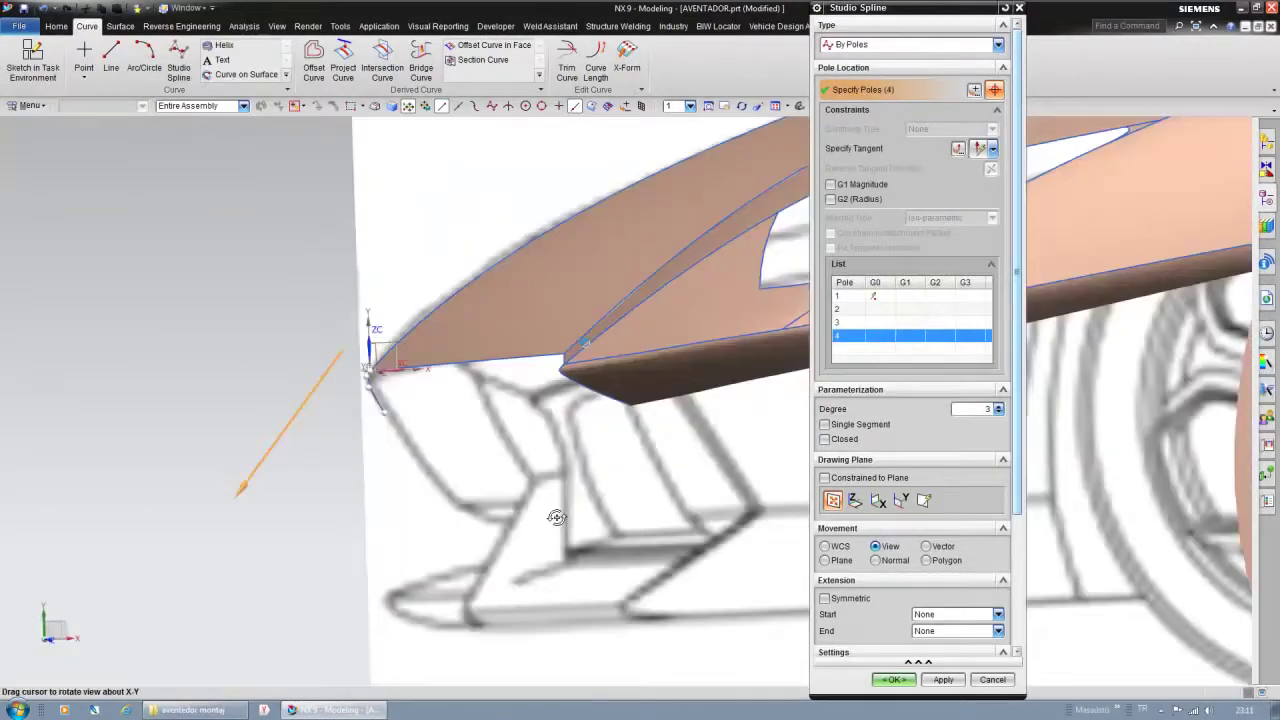
Draw Studio Splines by poles along the nose's lower edge for the dark lip.
scroll(500, 366, up, 3)
scroll(543, 286, up, 3)
scroll(500, 343, up, 3)
click(893, 679)
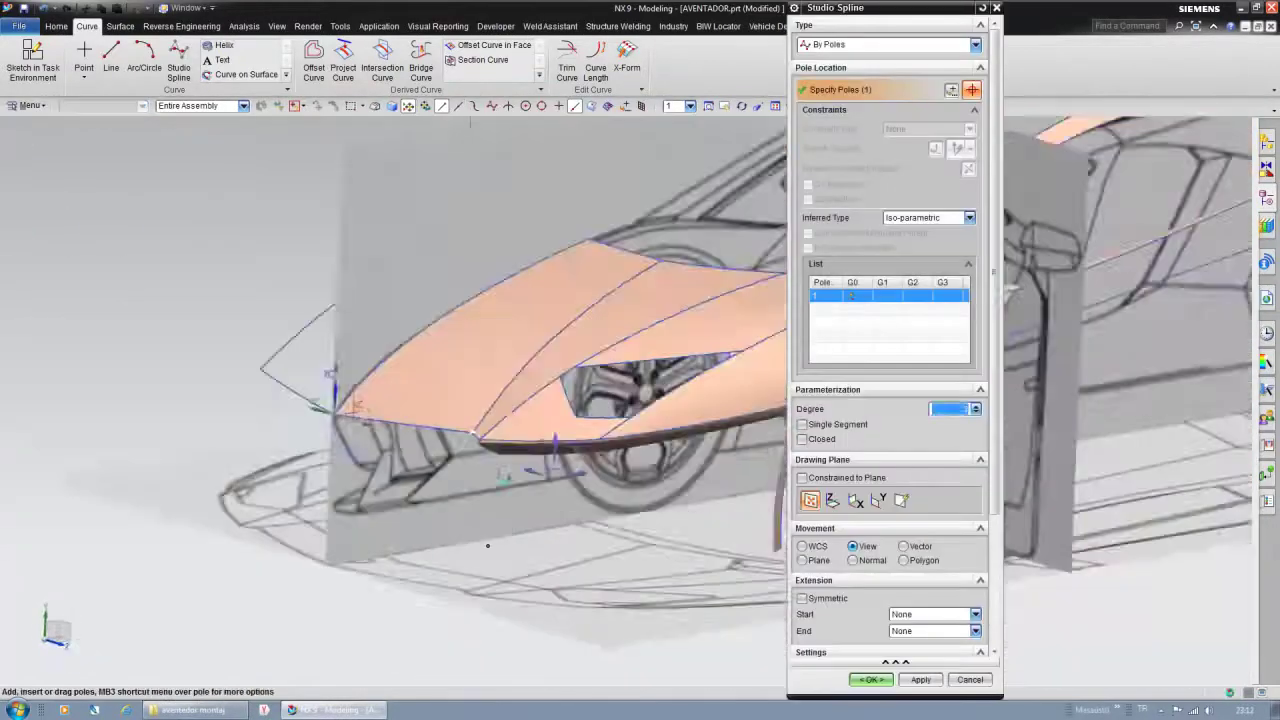
click(888, 44)
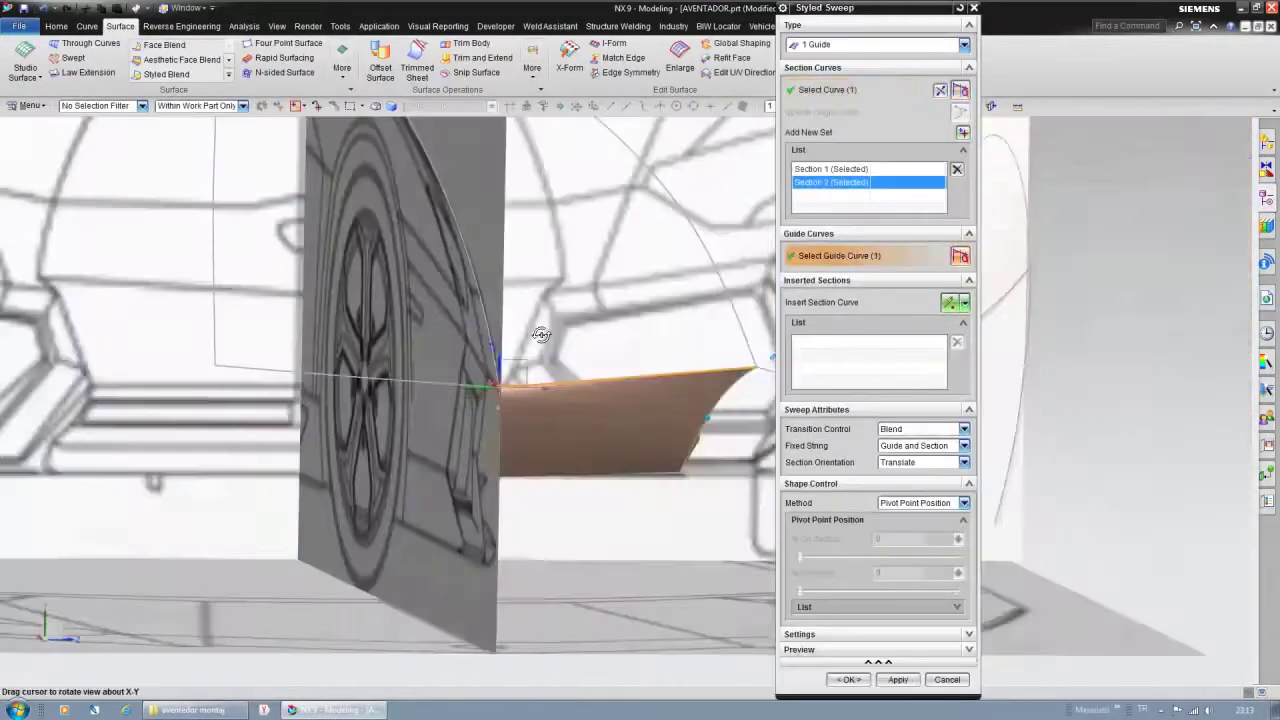
middle_drag(534, 334, 498, 319)
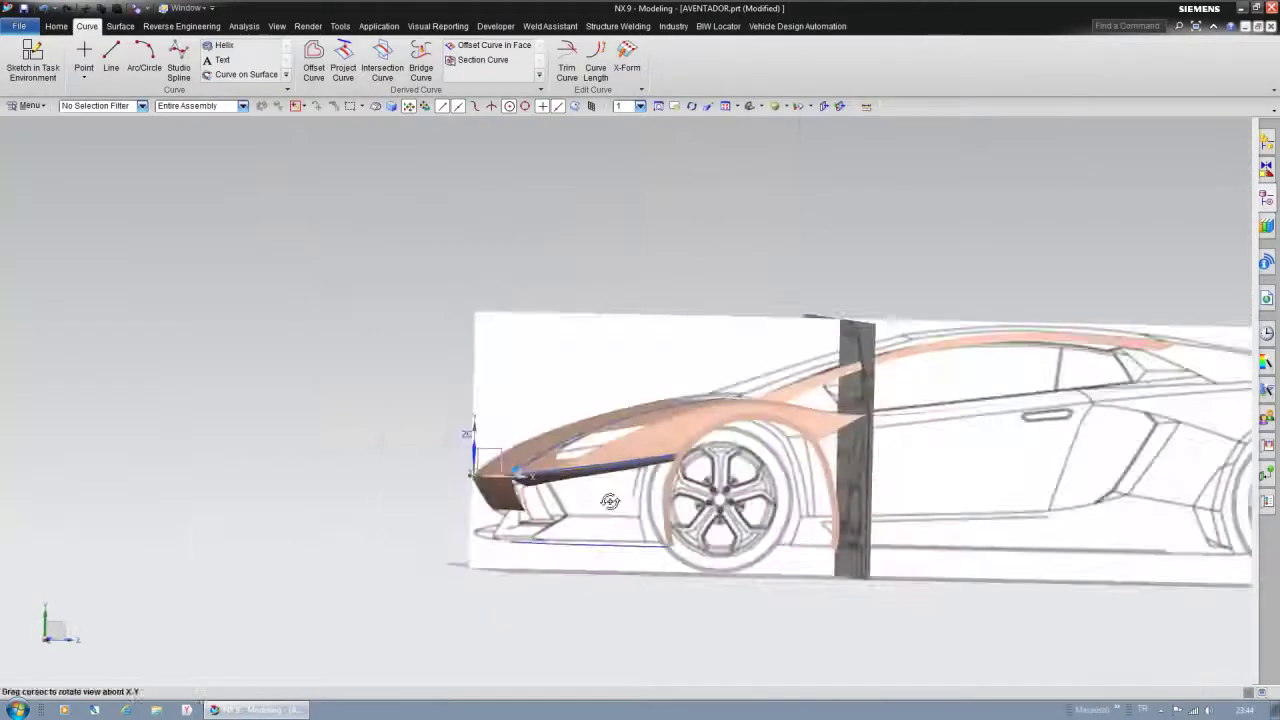
Draw the bumper corner spline dropping from the nose's bottom edge and inspect the corner surface.
middle_drag(800, 523, 795, 511)
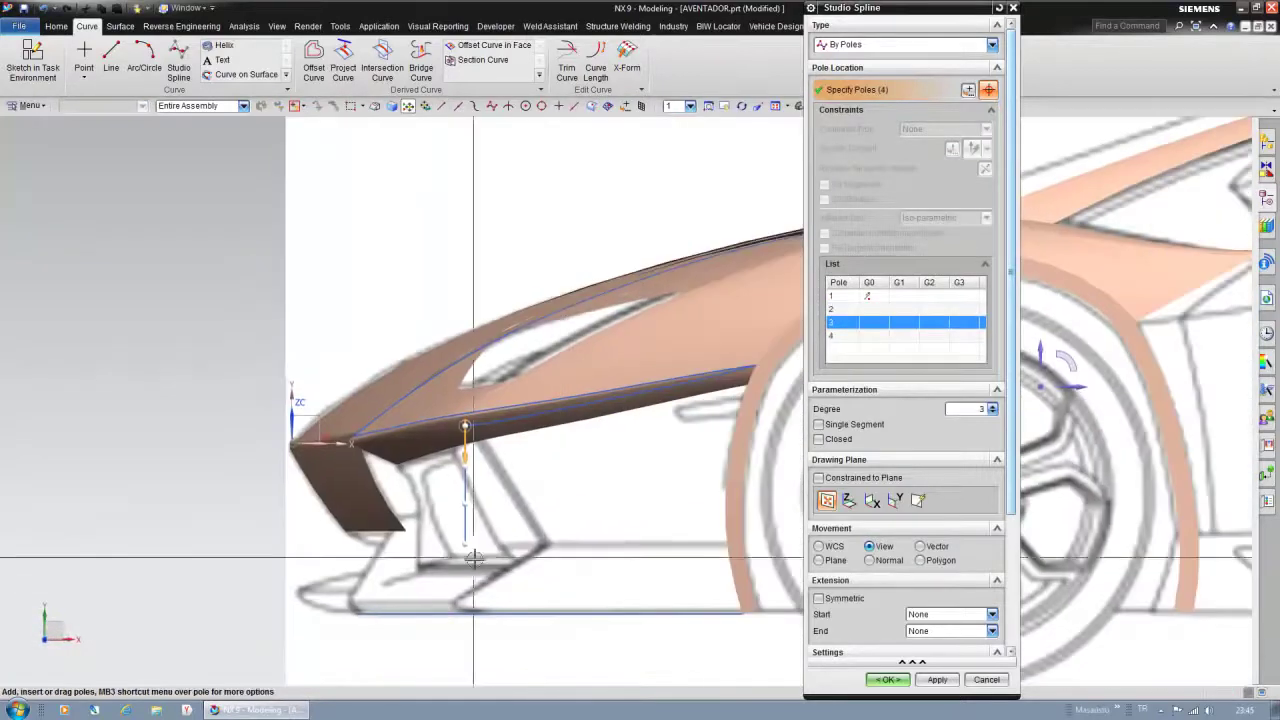
scroll(432, 540, up, 2)
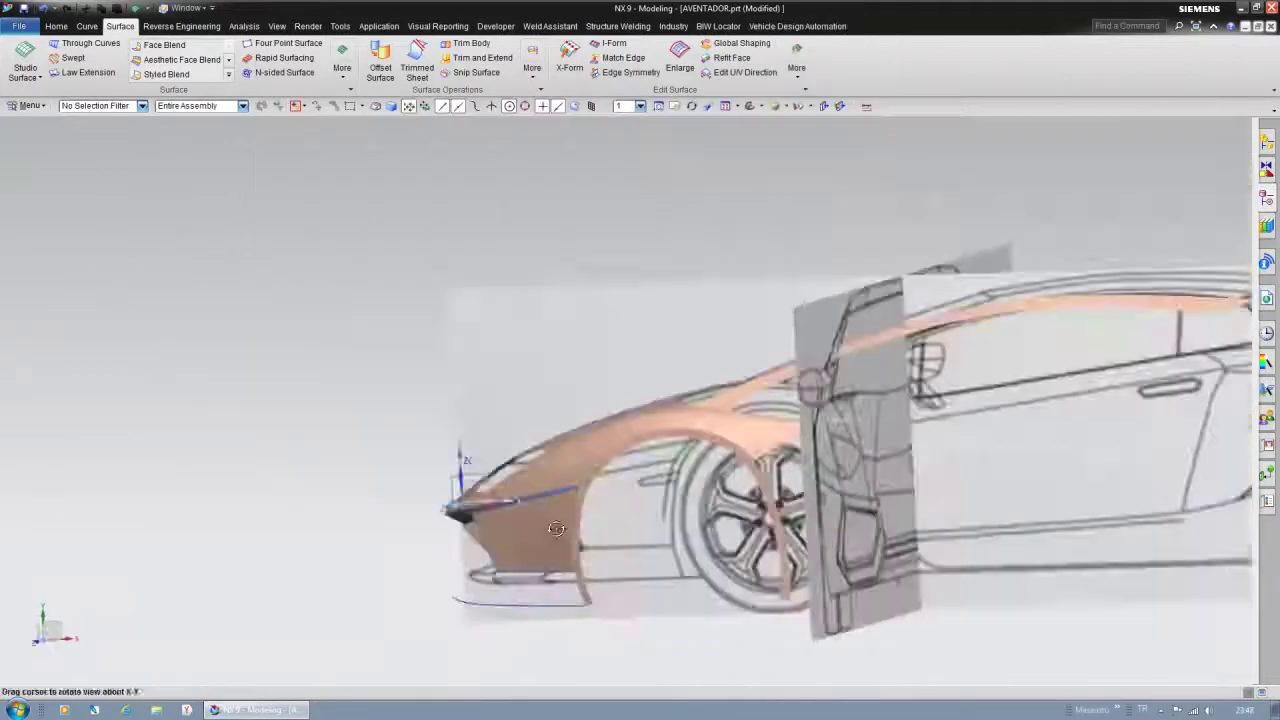
scroll(524, 590, up, 2)
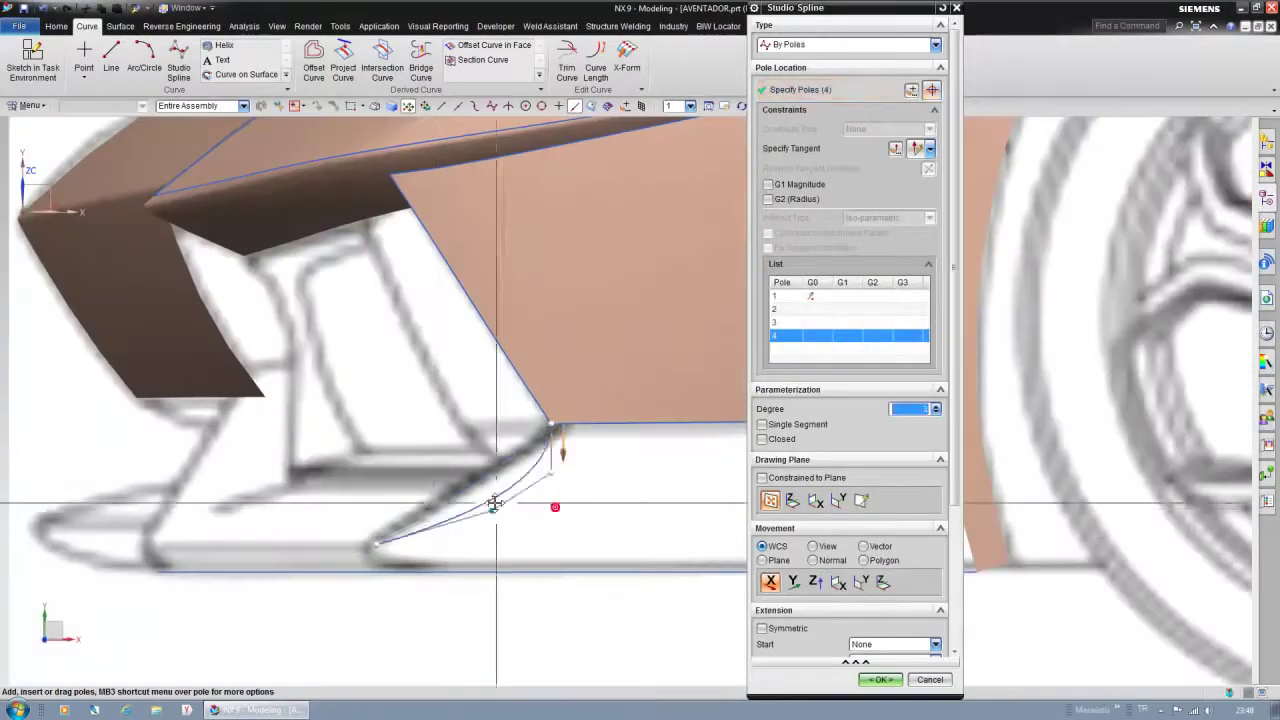
click(878, 680)
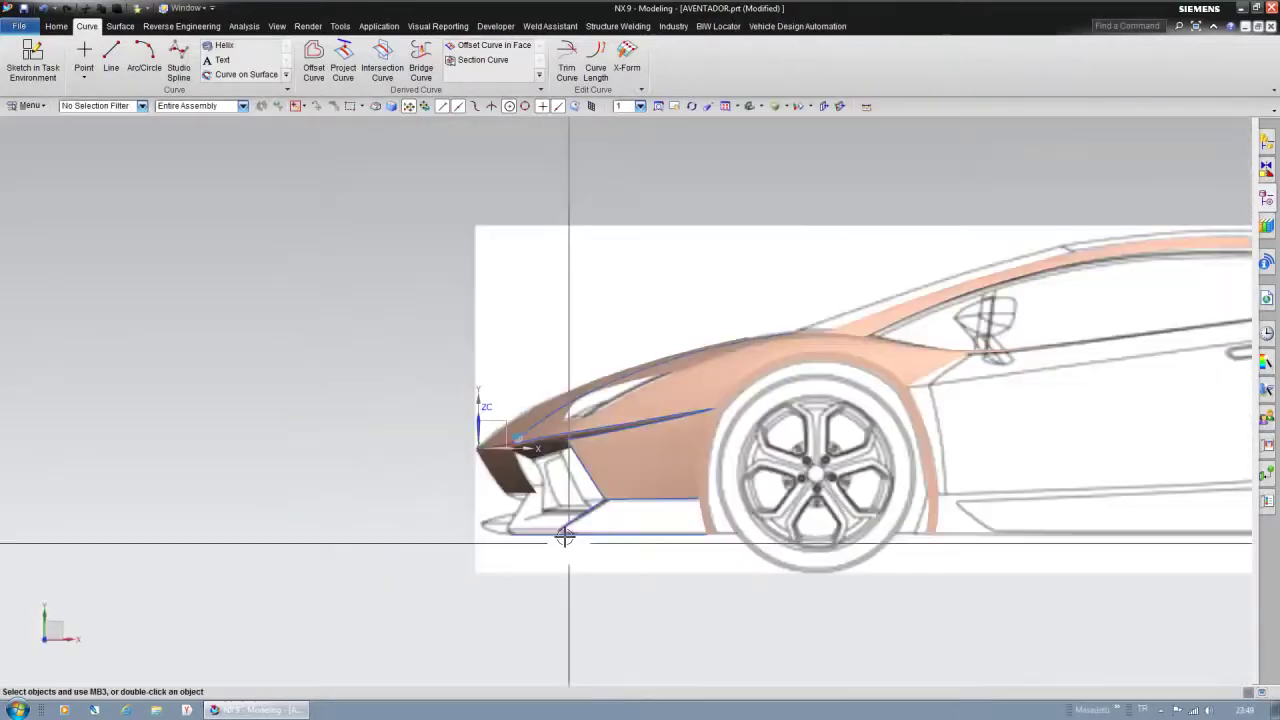
middle_drag(571, 529, 585, 450)
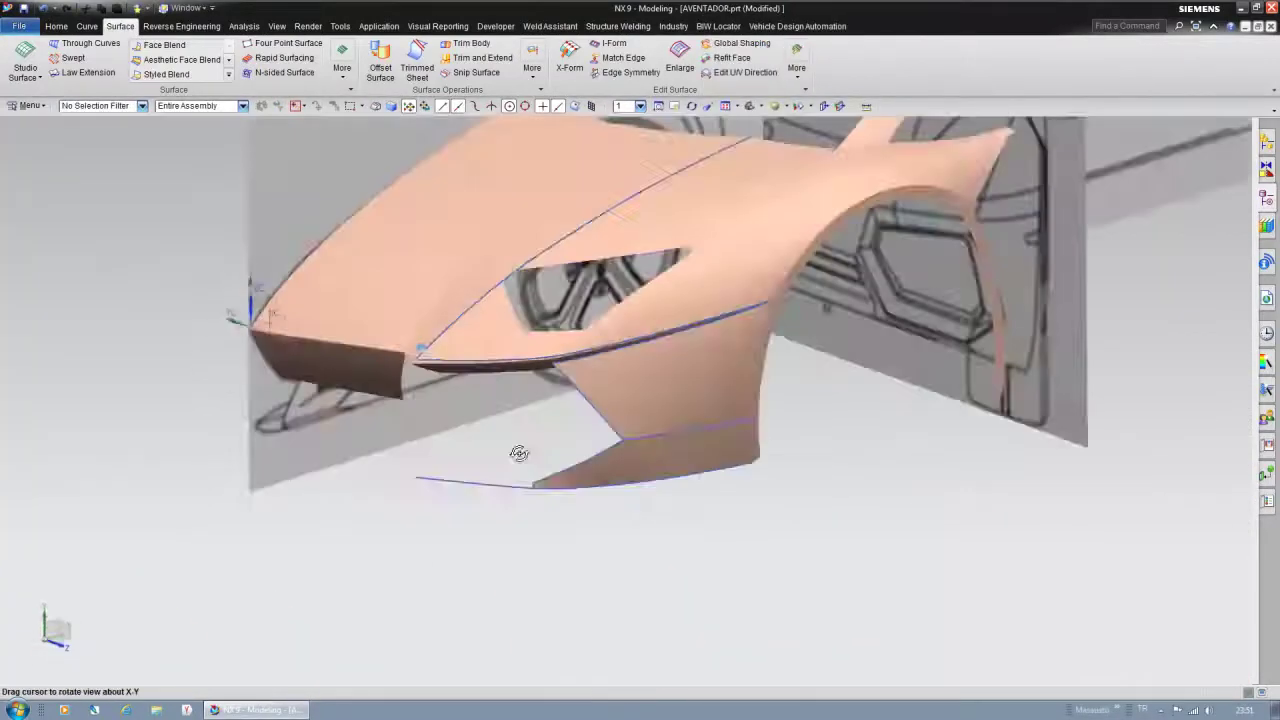
middle_drag(520, 451, 603, 478)
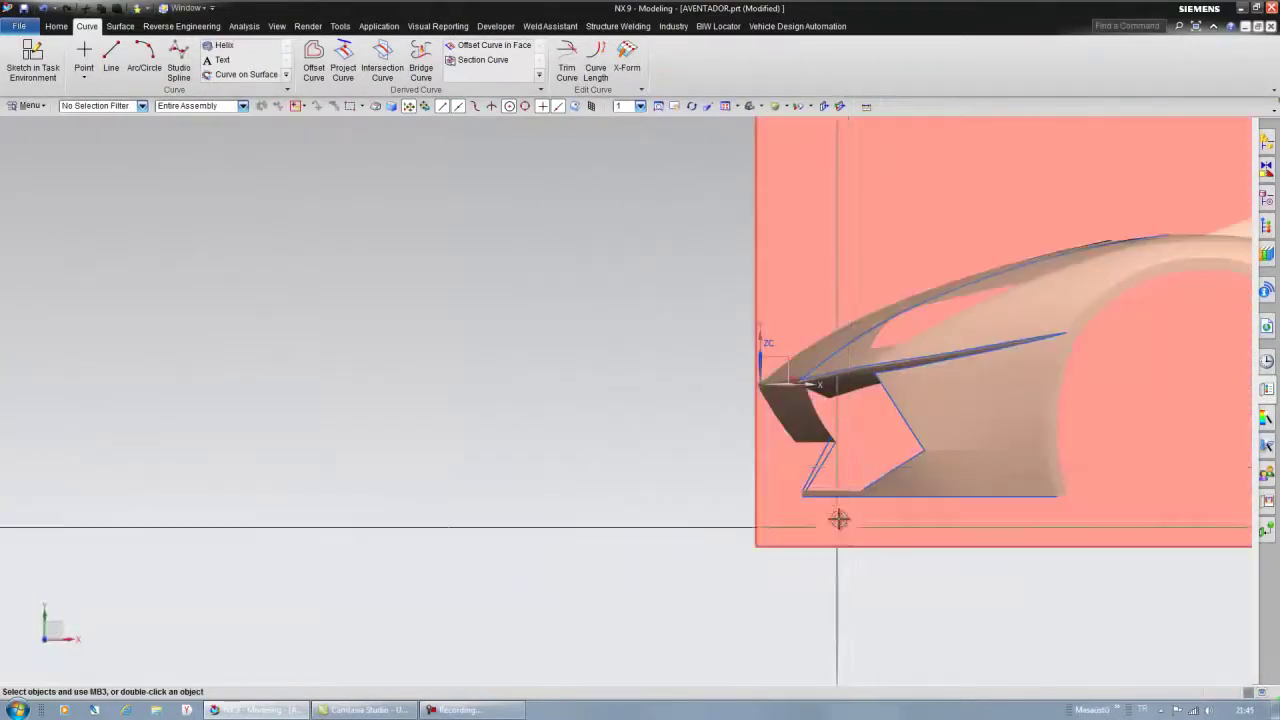
Draw a Studio Spline through points outlining the bumper air intake.
scroll(838, 519, up, 3)
click(178, 55)
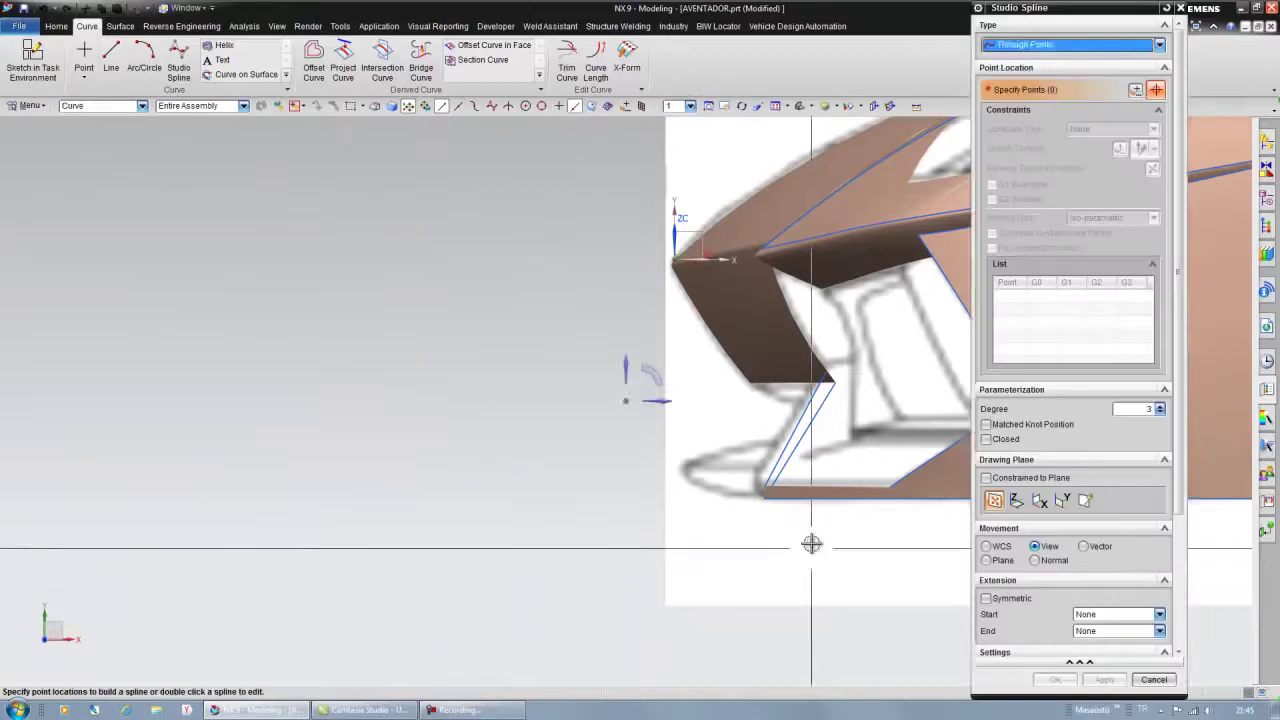
scroll(805, 530, up, 2)
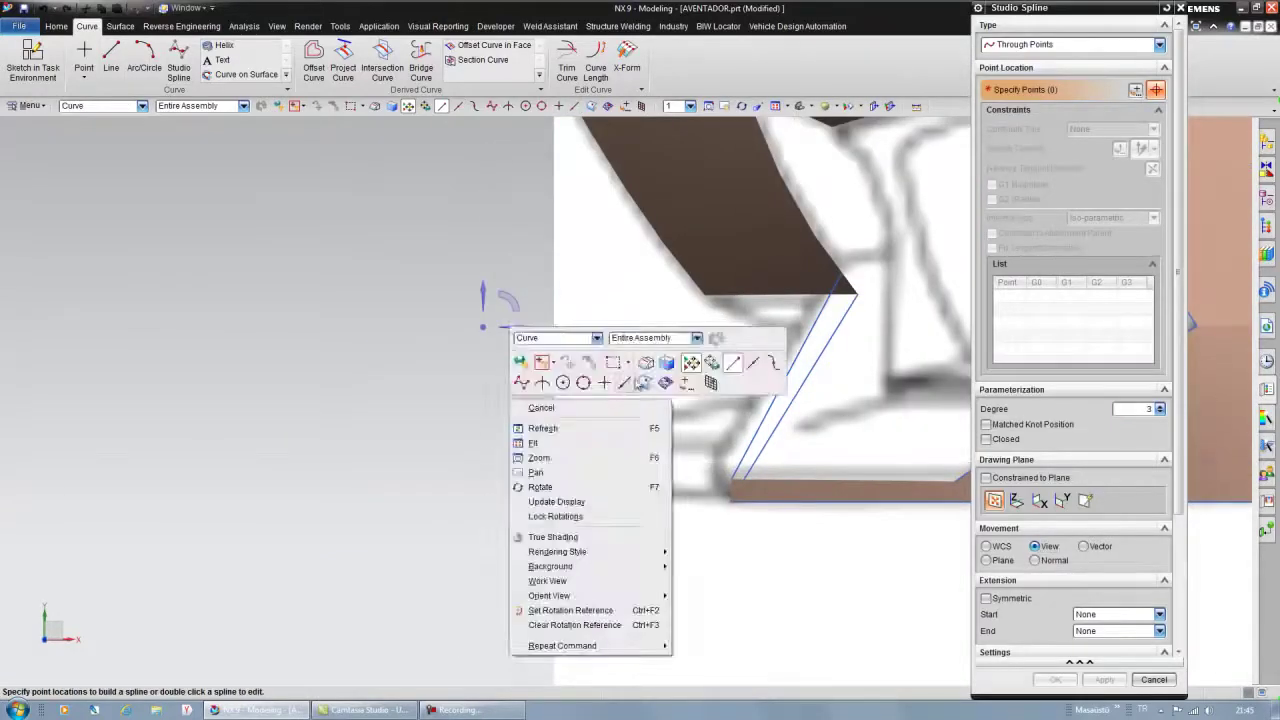
click(800, 466)
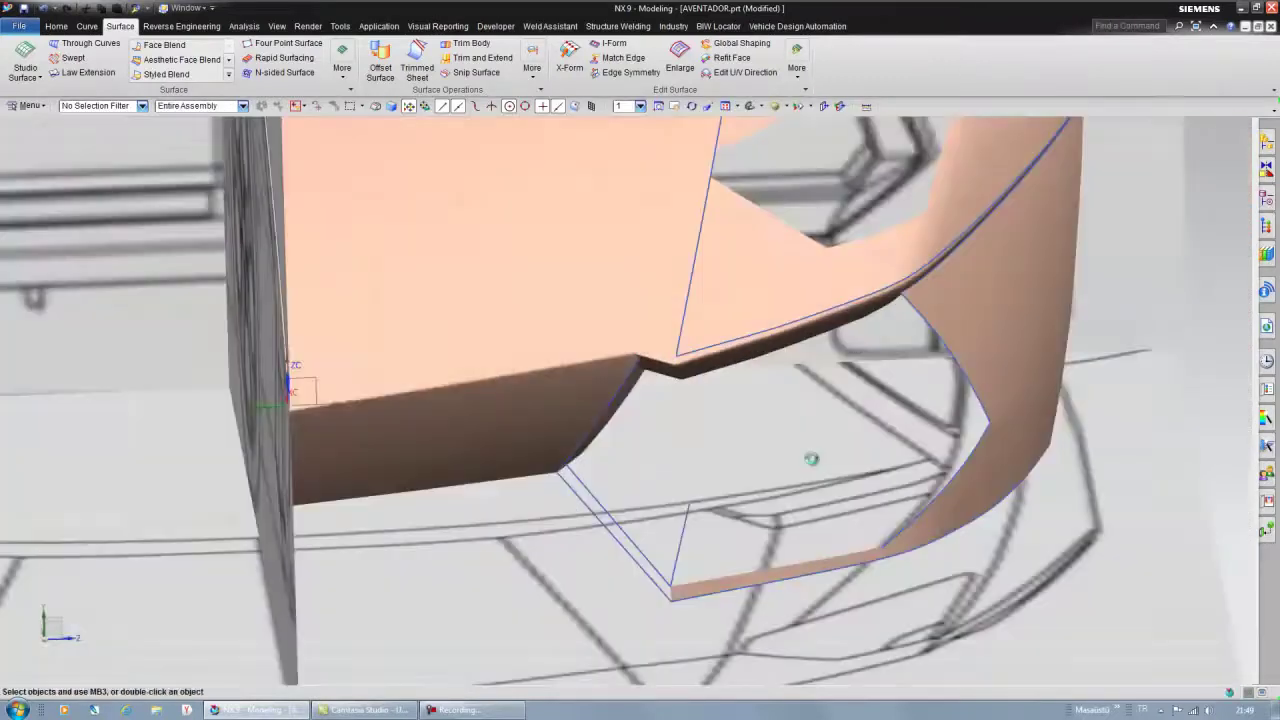
mouse_move(811, 459)
middle_down()
mouse_move(1054, 434)
mouse_move(893, 450)
middle_up()
click(1013, 679)
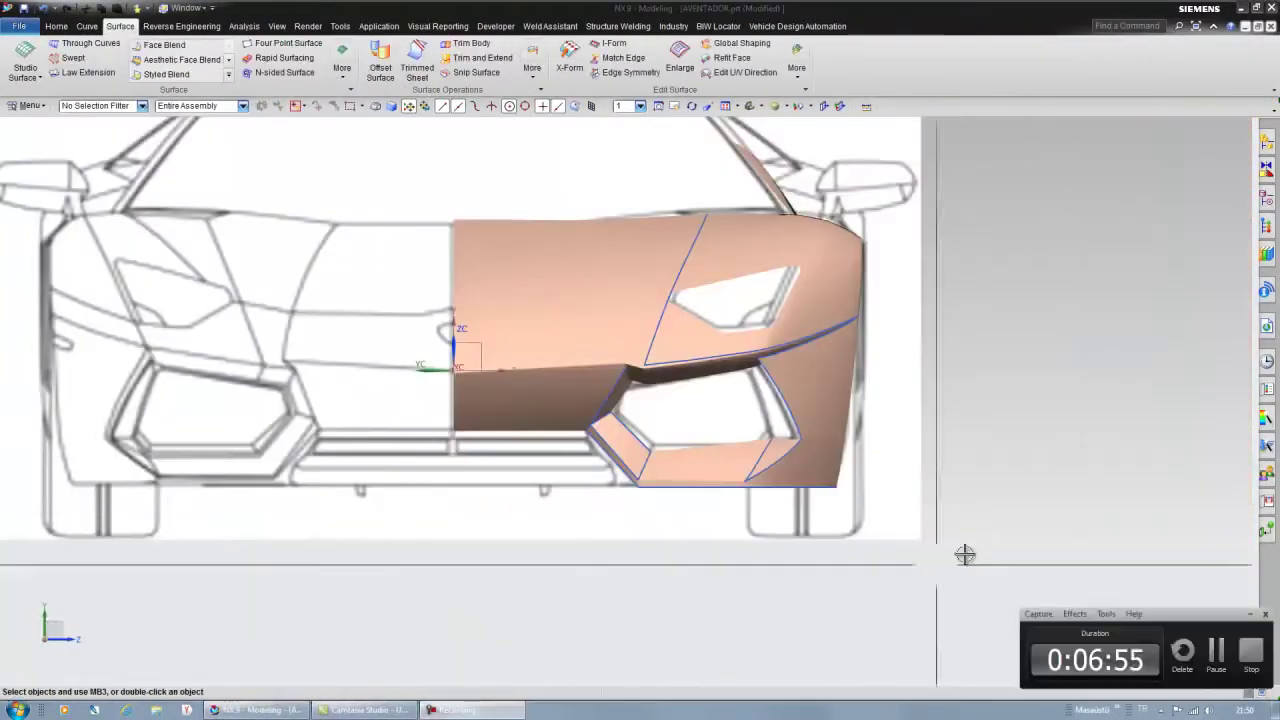
Add Law Extension return flanges along the intake edges and orbit to inspect them.
mouse_move(966, 551)
middle_down()
mouse_move(632, 390)
mouse_move(724, 377)
middle_up()
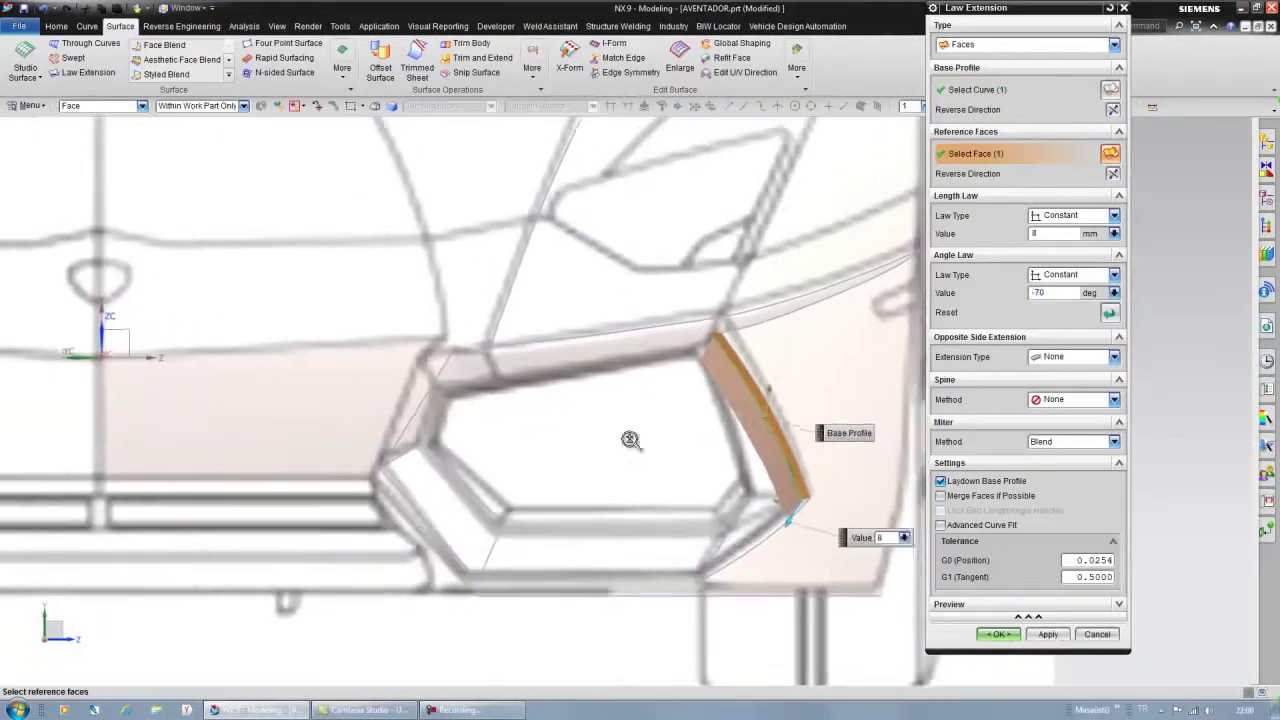
click(1000, 634)
middle_drag(1000, 634, 716, 459)
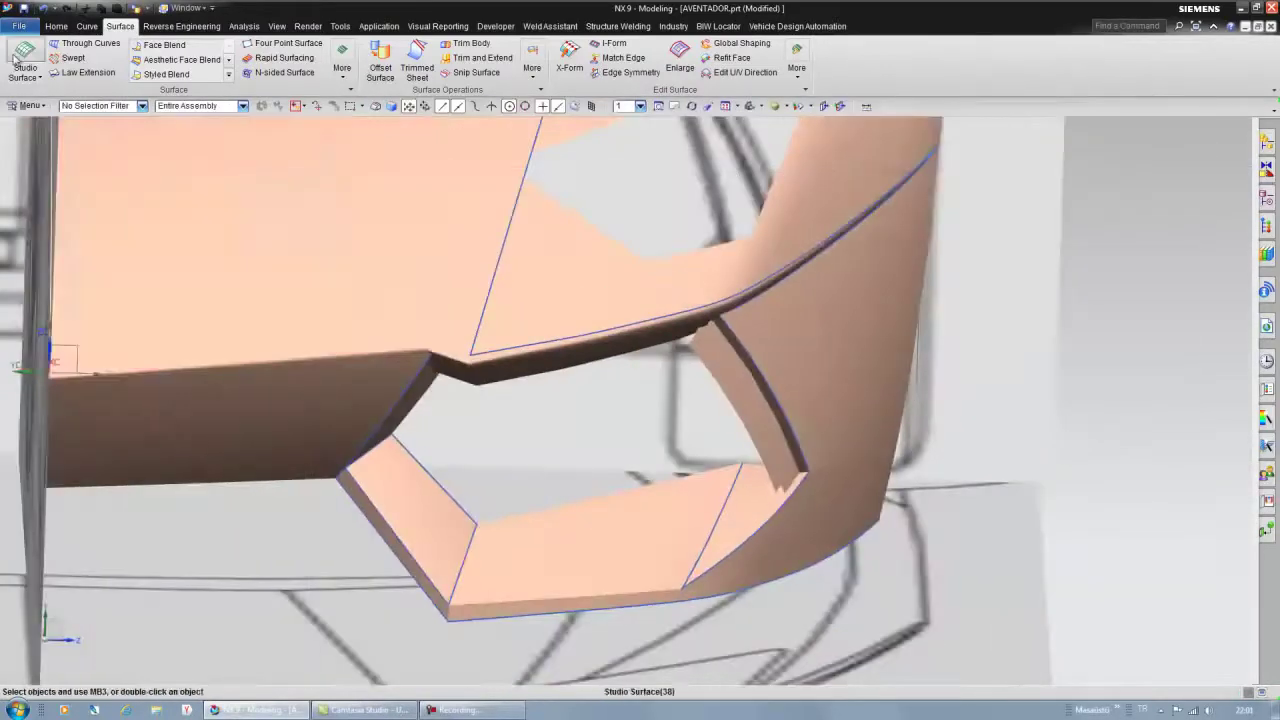
middle_drag(726, 479, 679, 347)
middle_drag(667, 400, 609, 273)
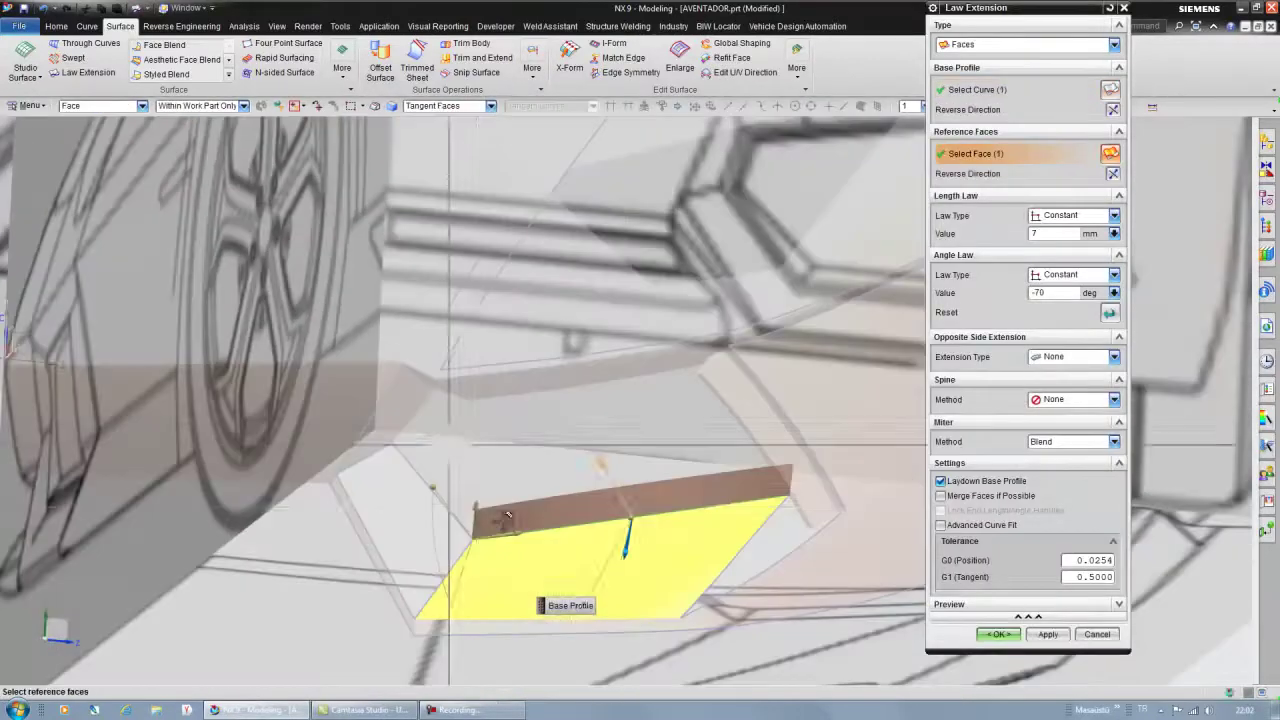
middle_drag(592, 297, 507, 547)
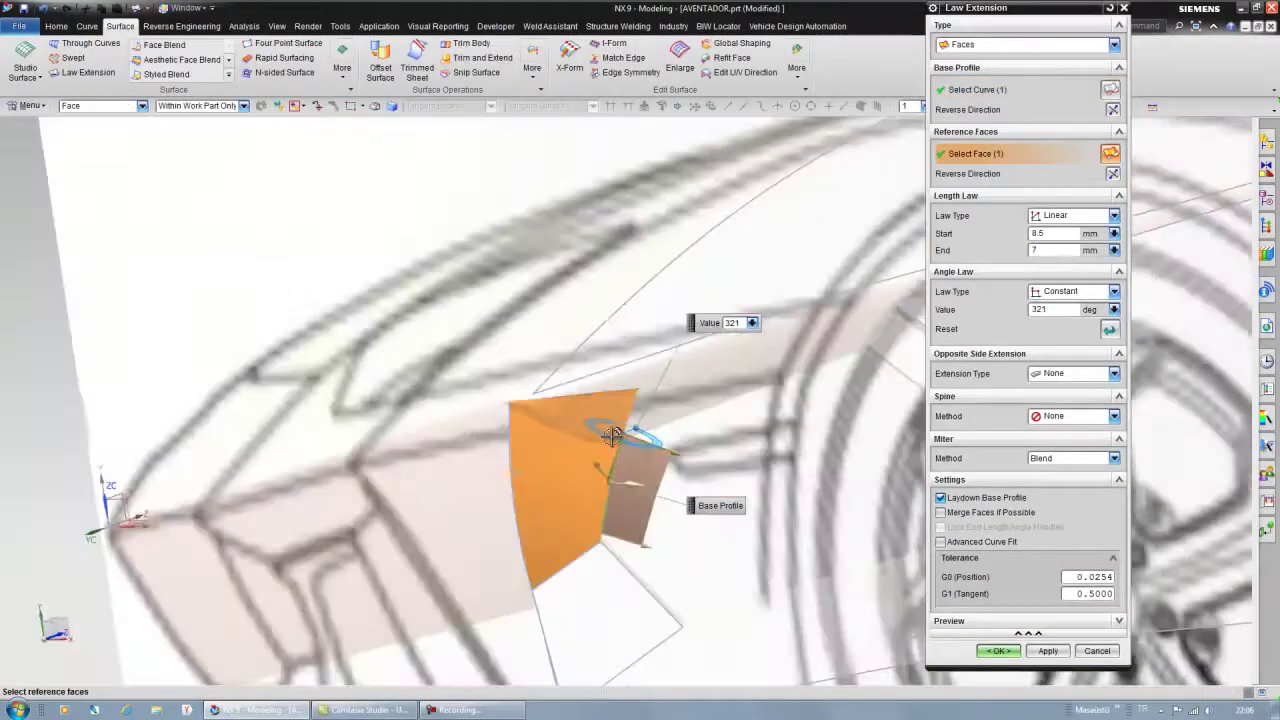
Apply the last intake Law Extension flange at a constant 279° angle and inspect the opening.
scroll(570, 607, up, 5)
middle_click(714, 286)
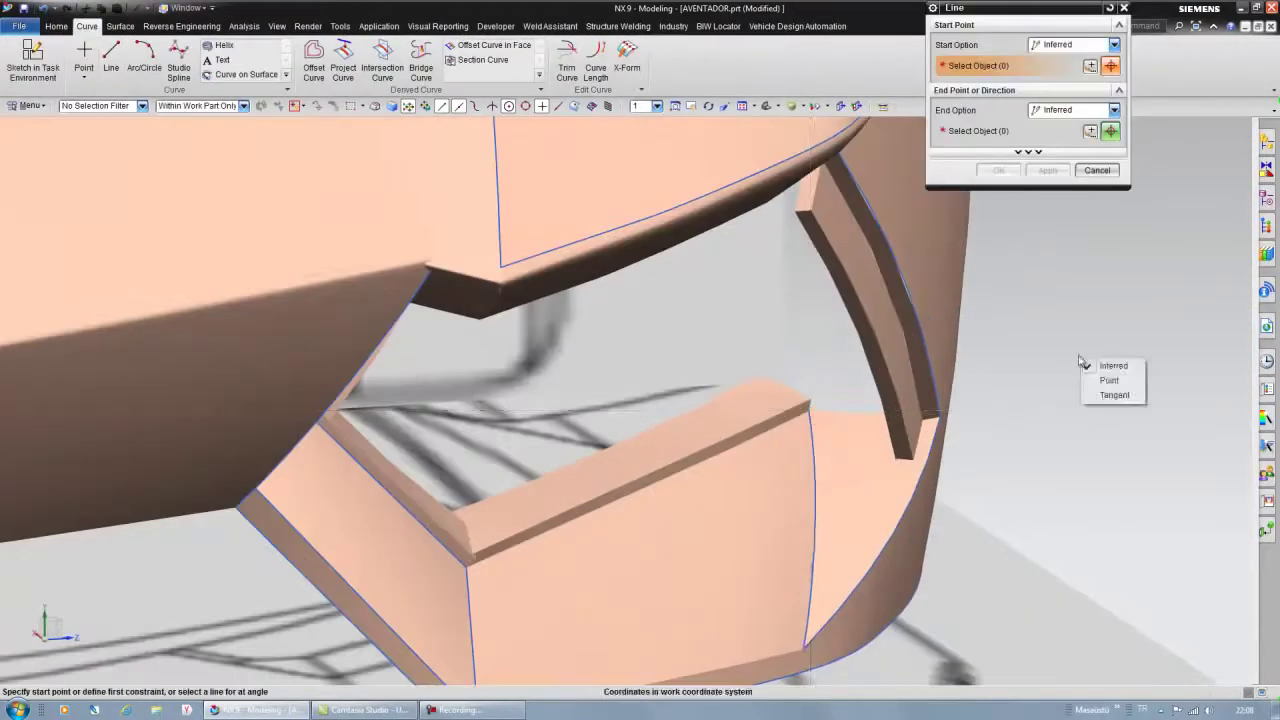
mouse_move(1124, 278)
middle_down()
mouse_move(904, 418)
mouse_move(843, 394)
mouse_move(886, 417)
middle_up()
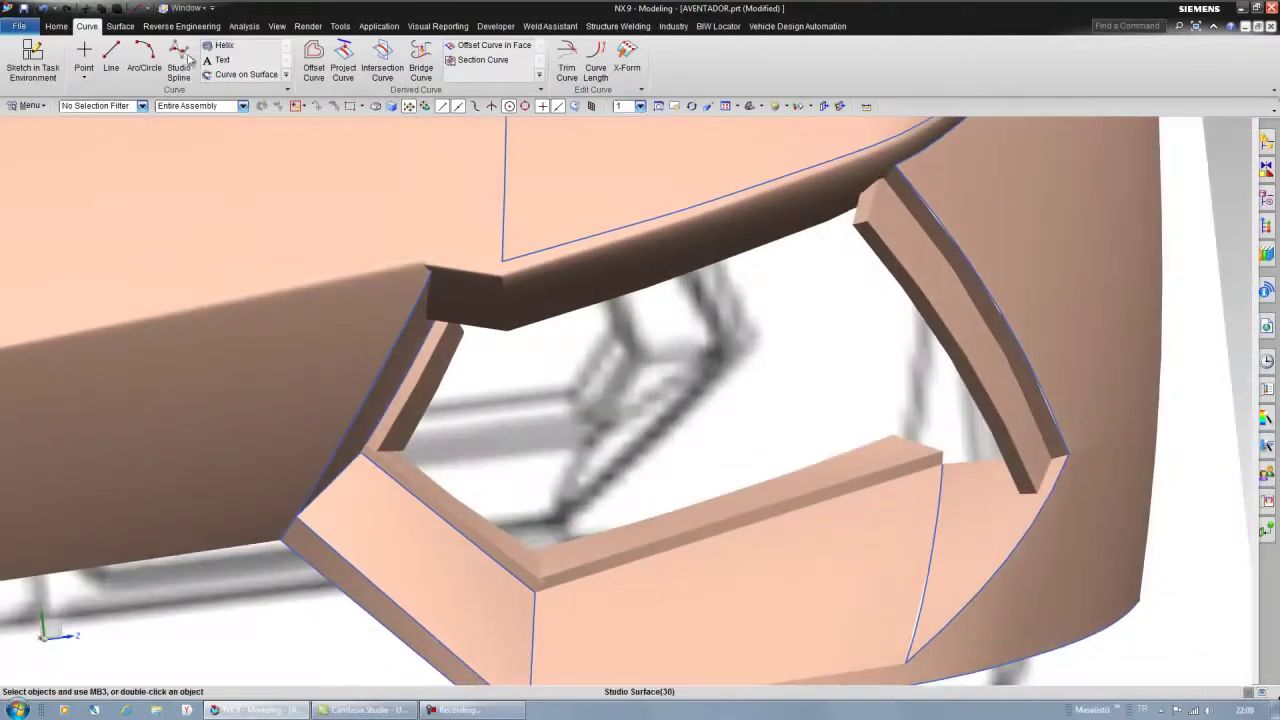
scroll(700, 440, up, 5)
mouse_move(700, 440)
middle_down()
mouse_move(737, 466)
mouse_move(728, 497)
middle_up()
scroll(700, 486, down, 3)
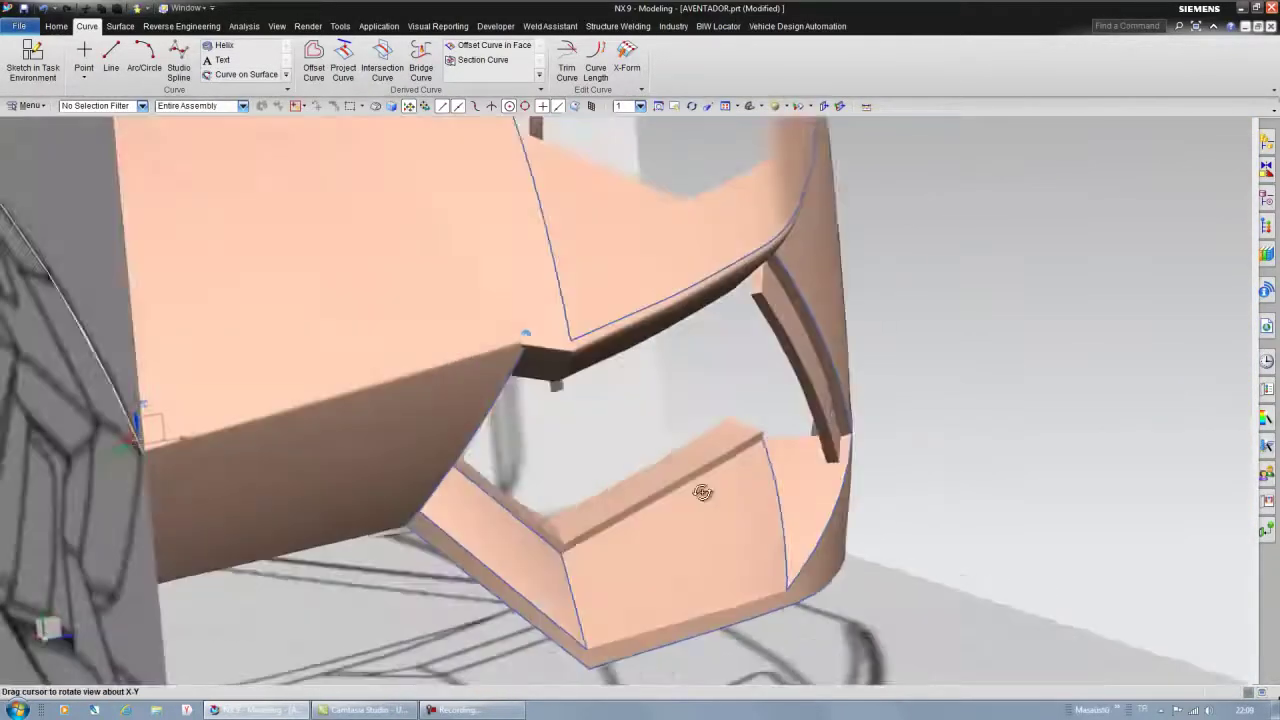
key(ctrl+shift+s)
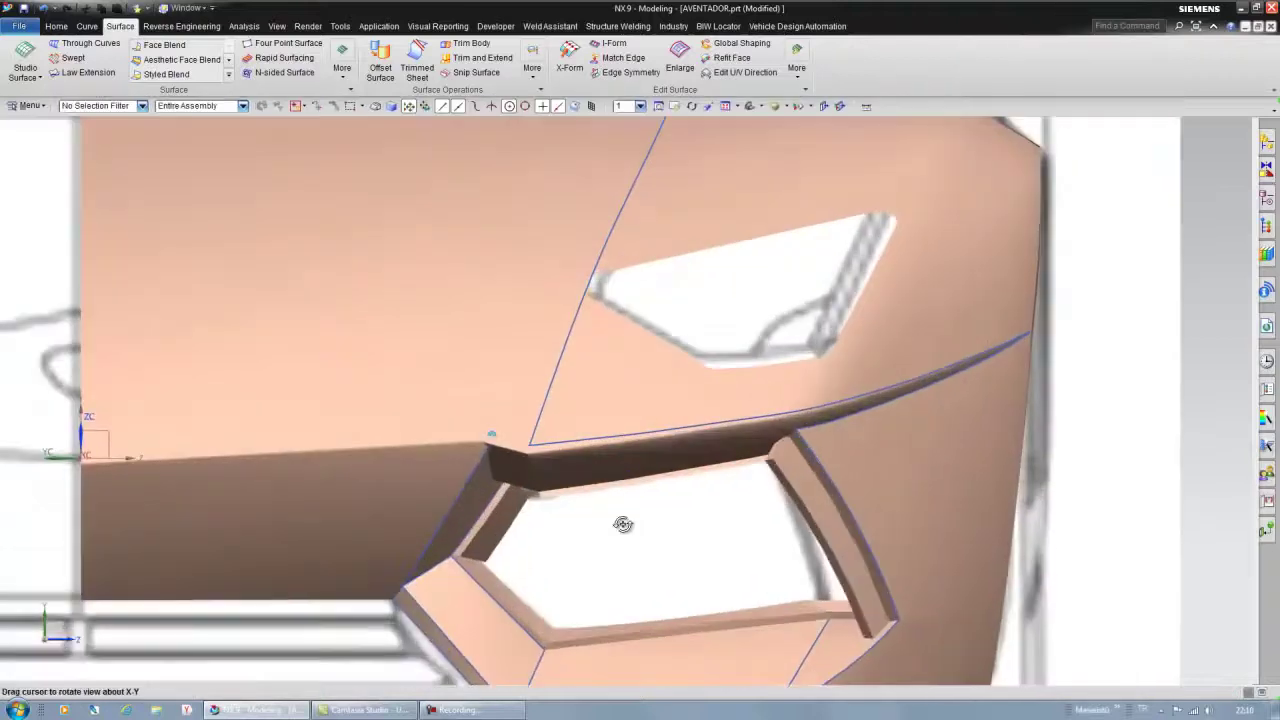
Give the 1.5 mm, 279° intake lip extension Miter Sharp corners.
middle_drag(430, 434, 662, 516)
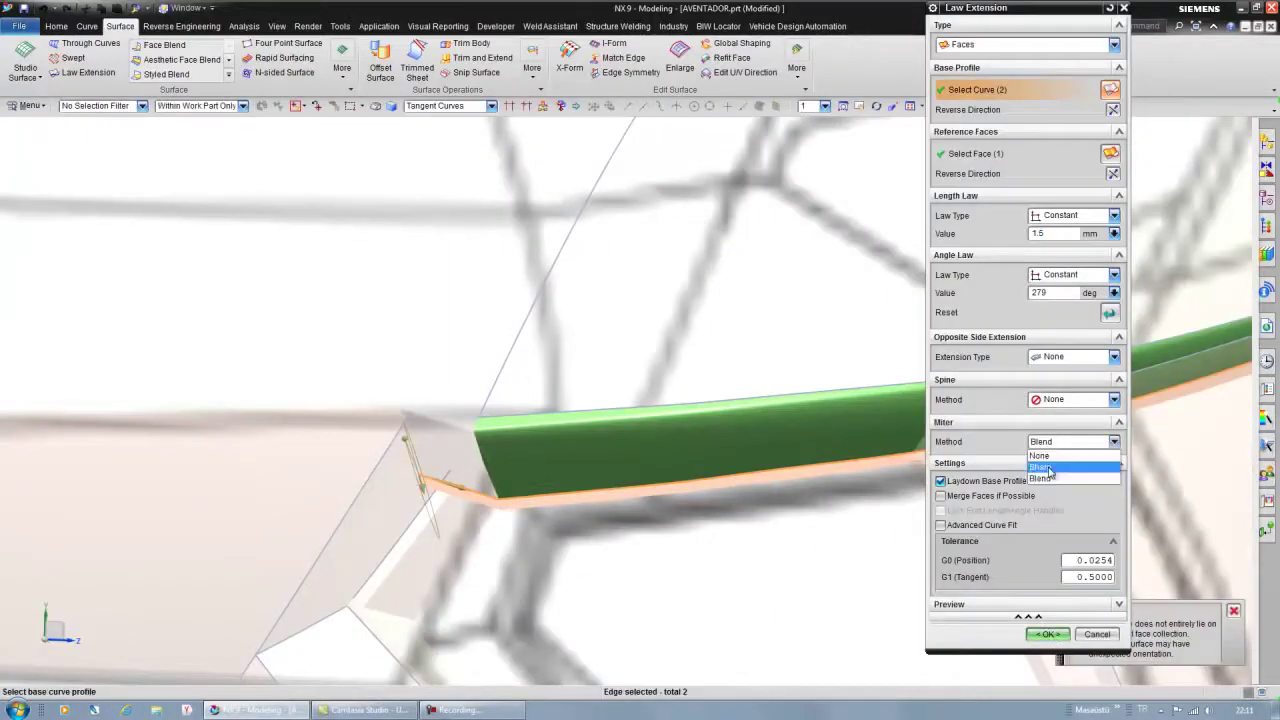
click(1048, 467)
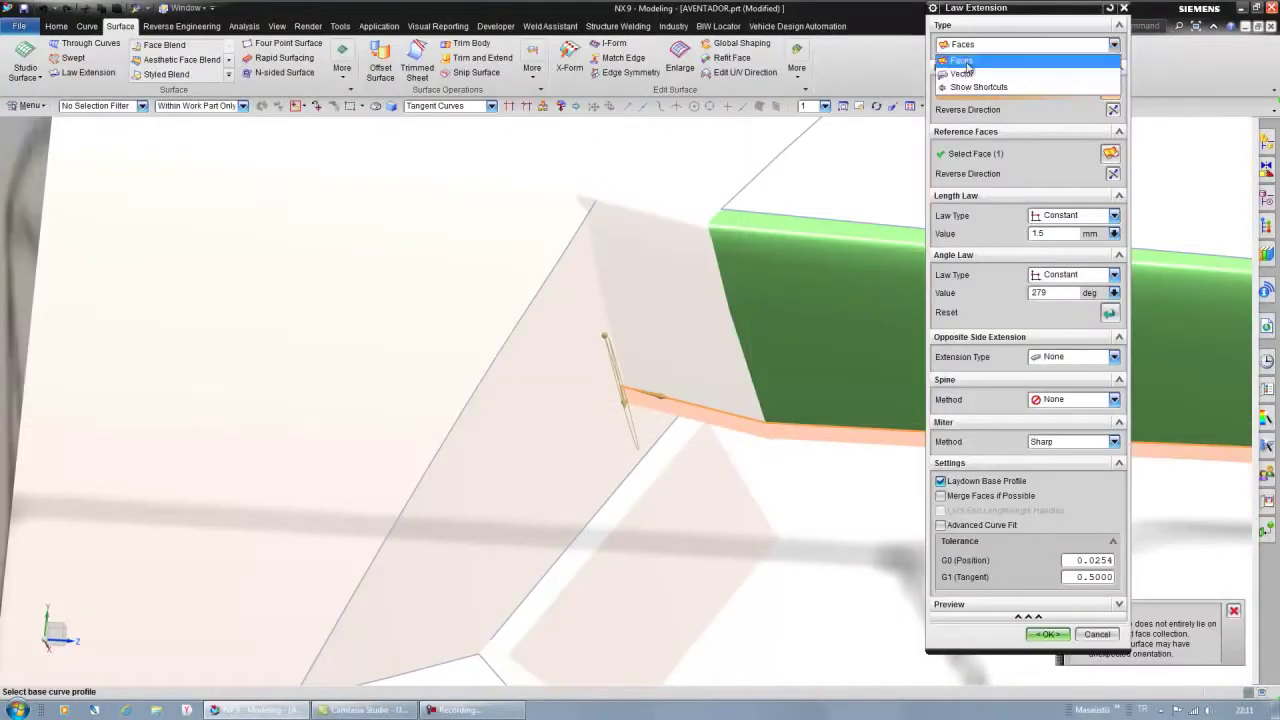
click(1057, 401)
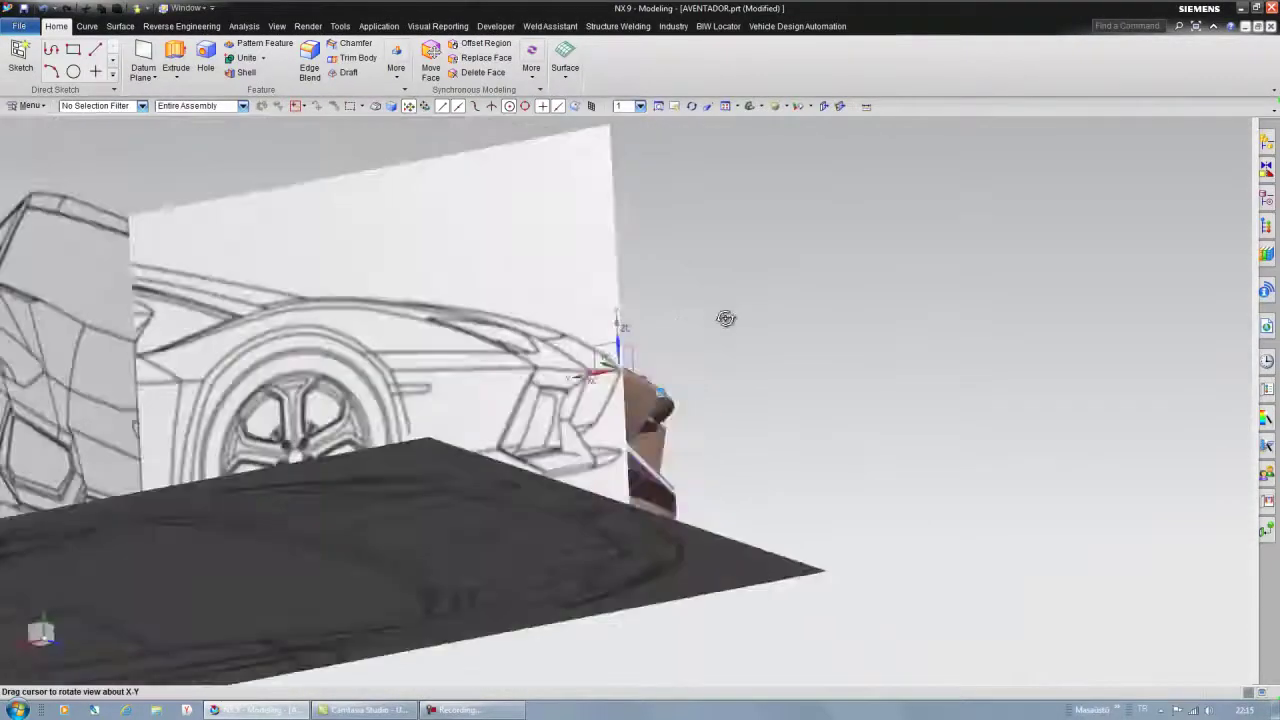
Extend the lower bumper face (11.5/11 mm, -92/-94°) and extrude a 4 mm edge strip.
middle_drag(726, 318, 678, 317)
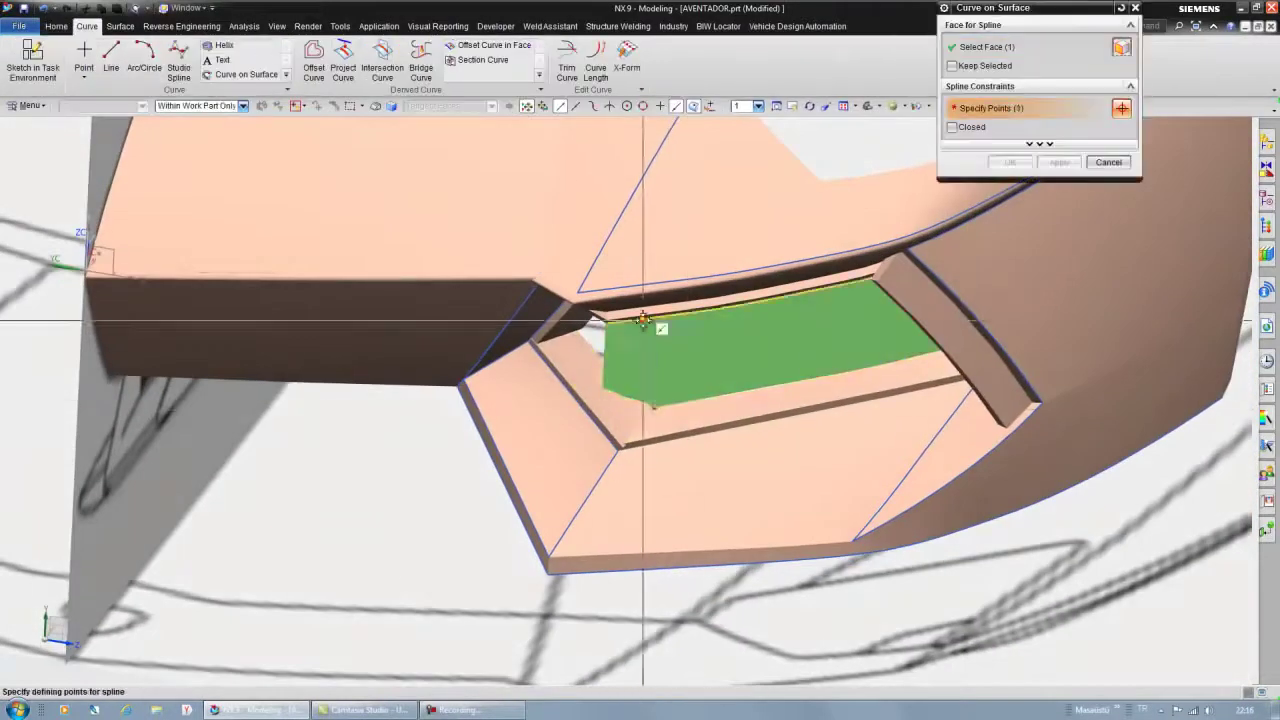
click(642, 320)
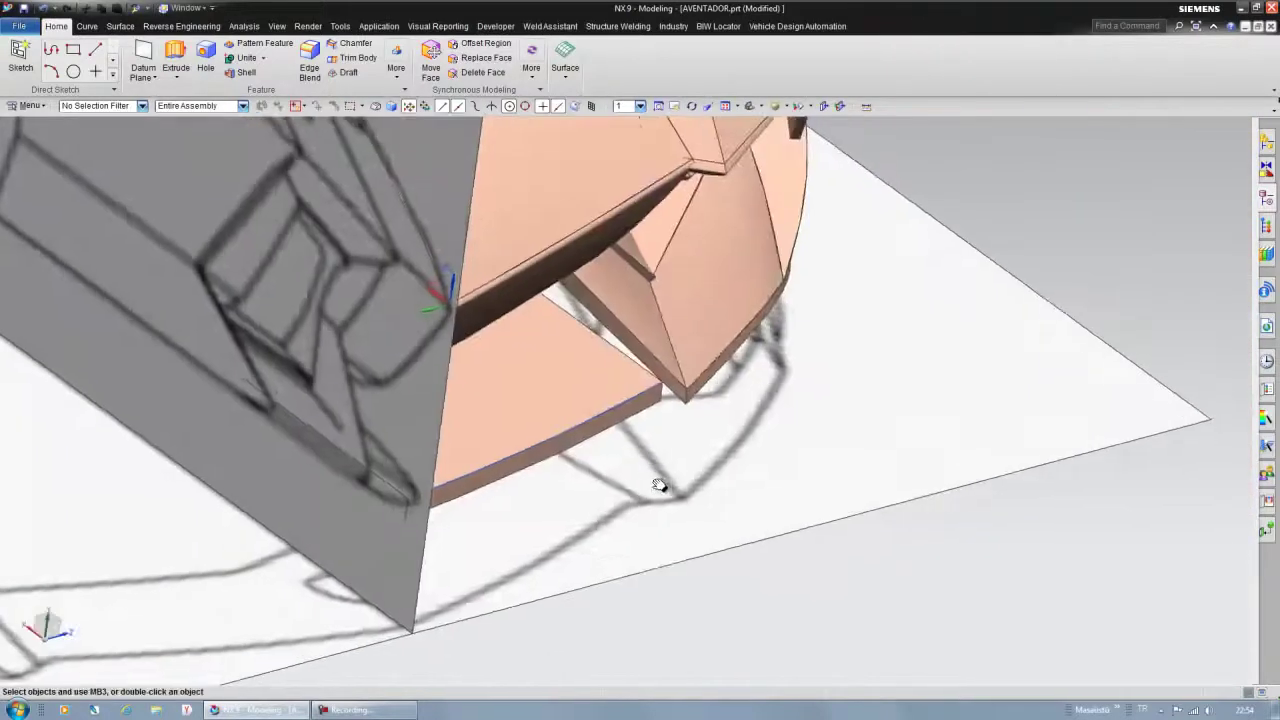
mouse_move(659, 485)
middle_down()
mouse_move(617, 471)
mouse_move(614, 543)
middle_up()
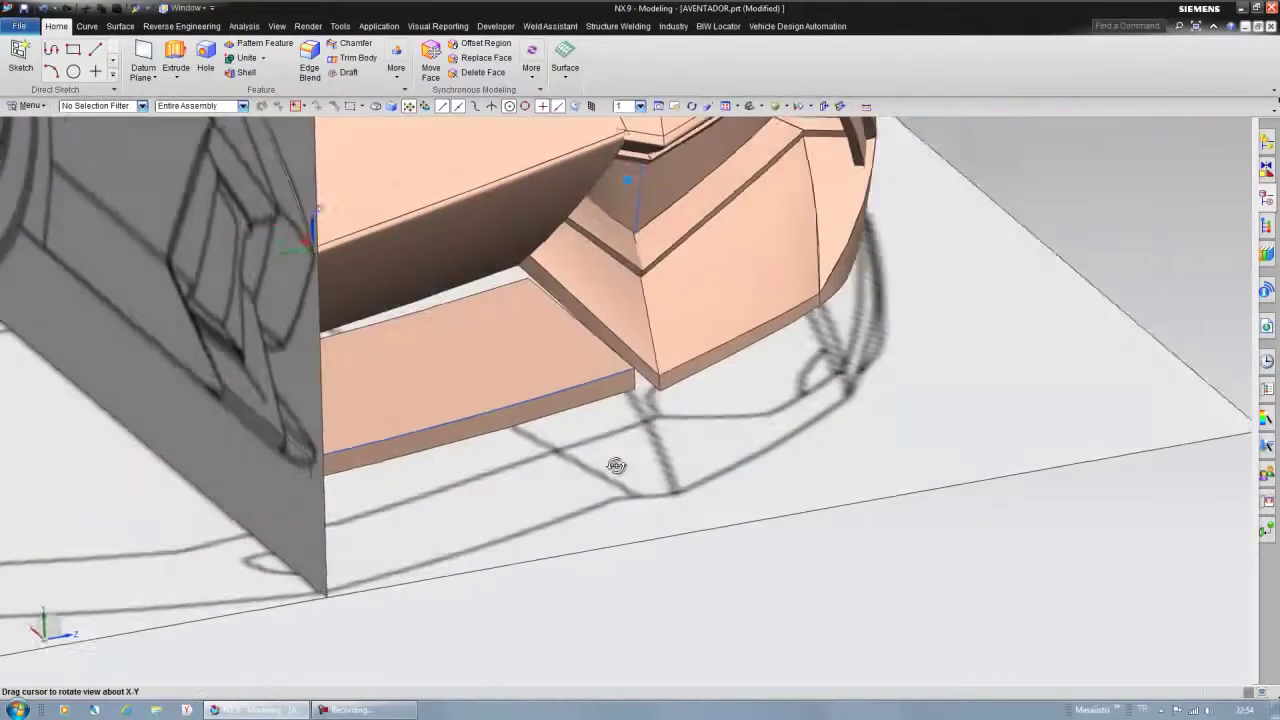
click(87, 26)
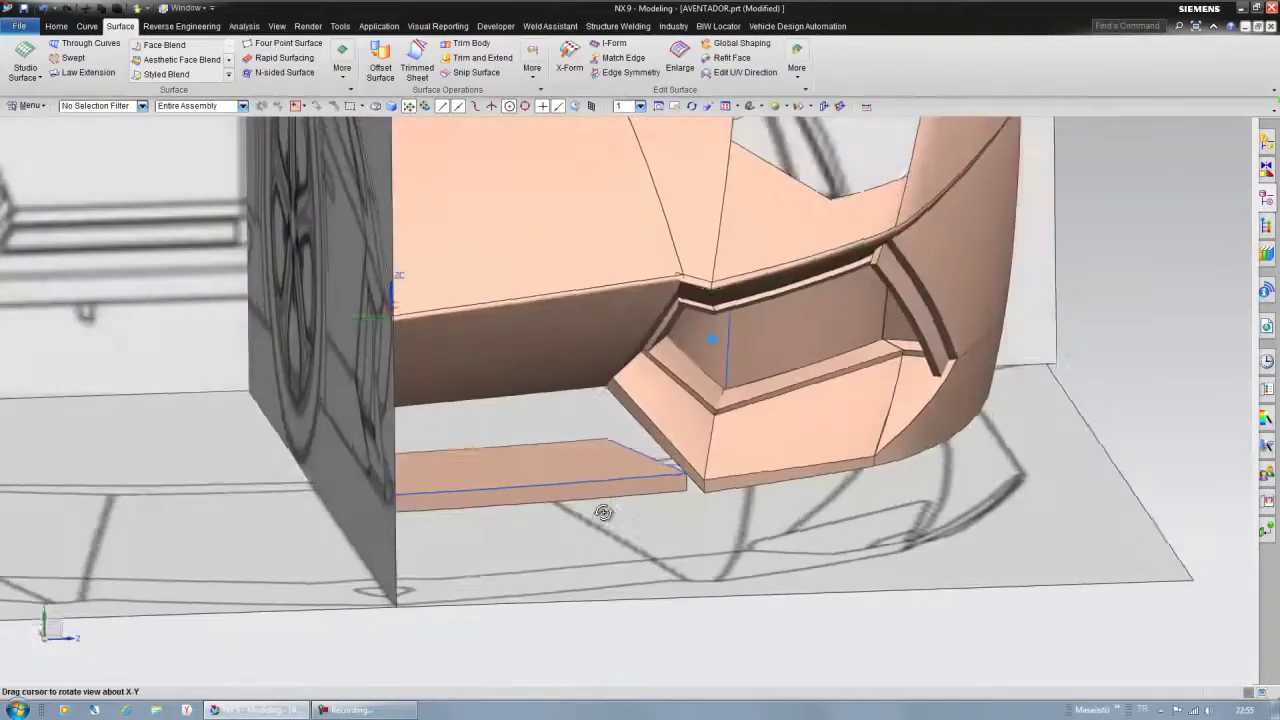
Orbit around the nose and snap to a straight front view for the splitter panels.
mouse_move(600, 514)
middle_down()
mouse_move(531, 497)
mouse_move(608, 508)
middle_up()
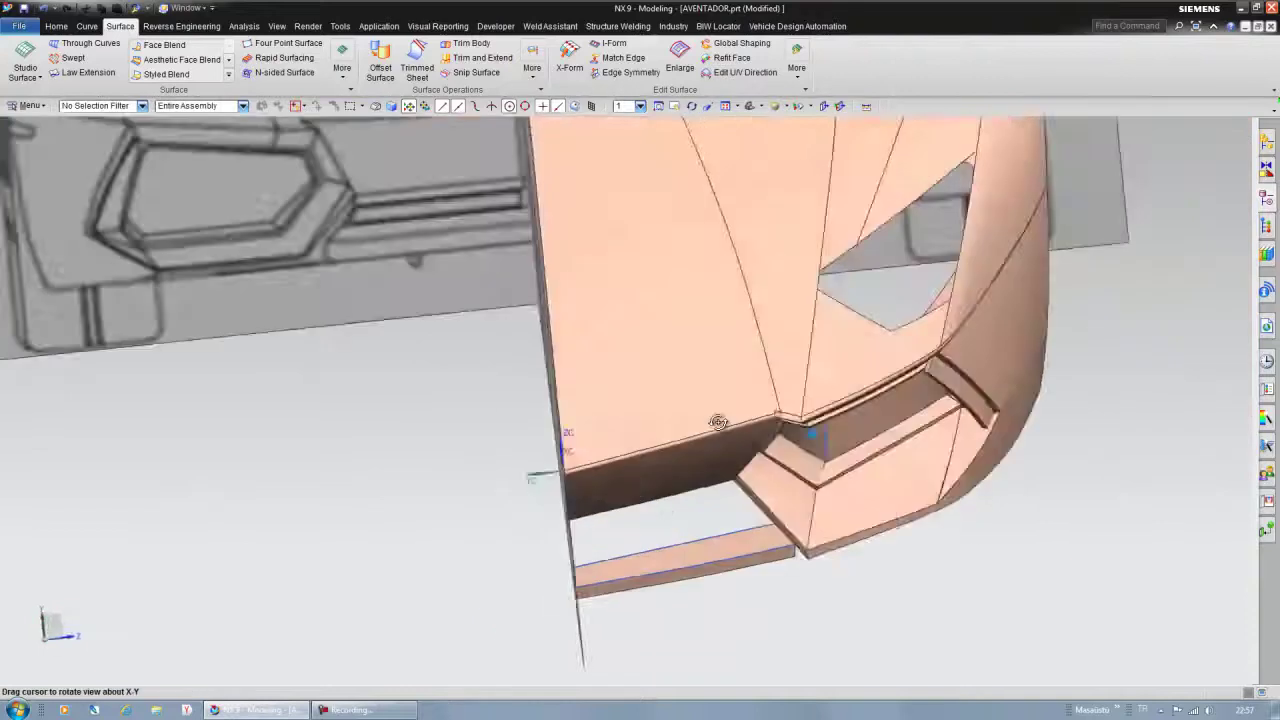
key(ctrl+alt+f)
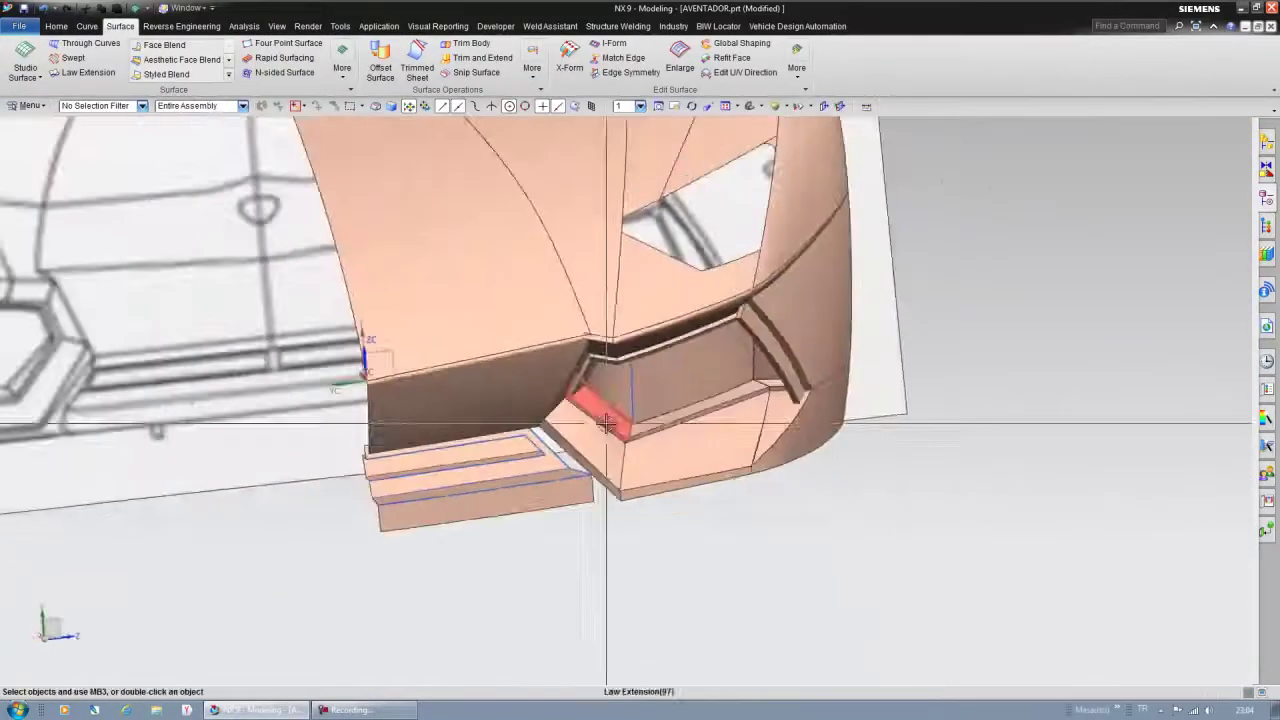
Orbit around the nose to check the new intake patch, ending on the car's side view.
mouse_move(366, 349)
middle_down()
mouse_move(543, 286)
mouse_move(457, 543)
mouse_move(510, 472)
middle_up()
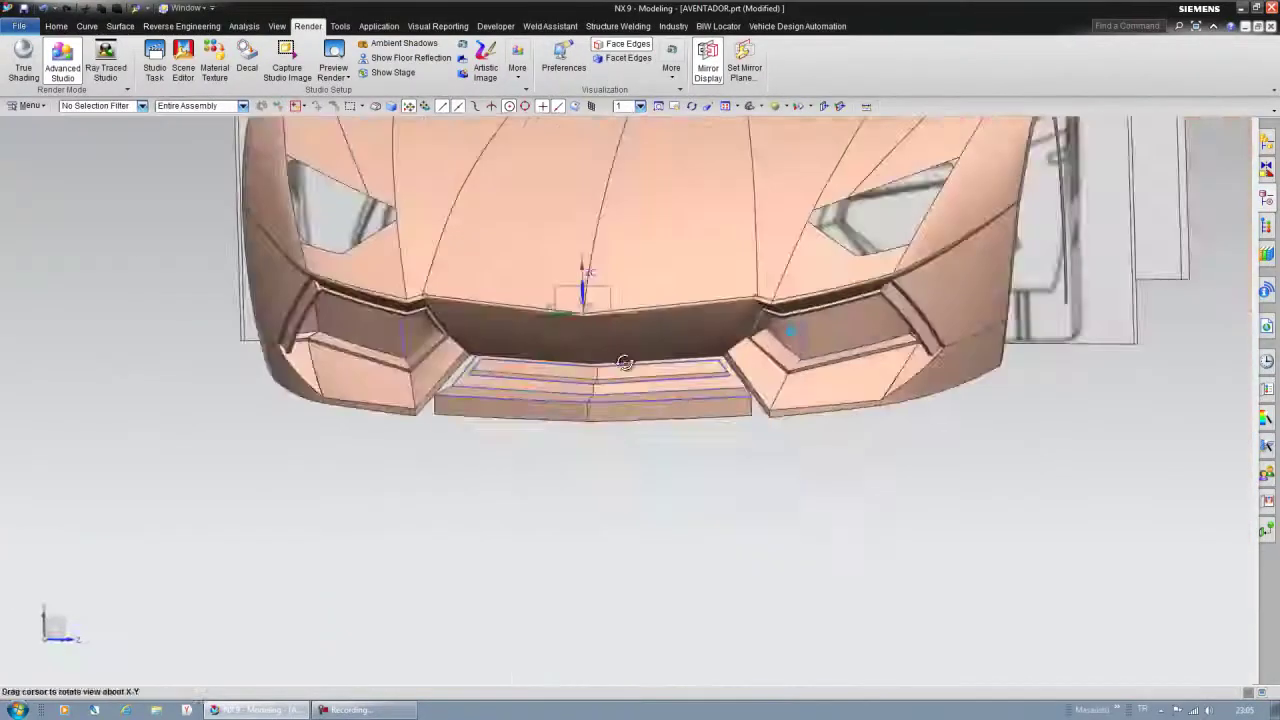
mouse_move(626, 360)
middle_down()
mouse_move(557, 594)
mouse_move(391, 463)
mouse_move(415, 518)
middle_up()
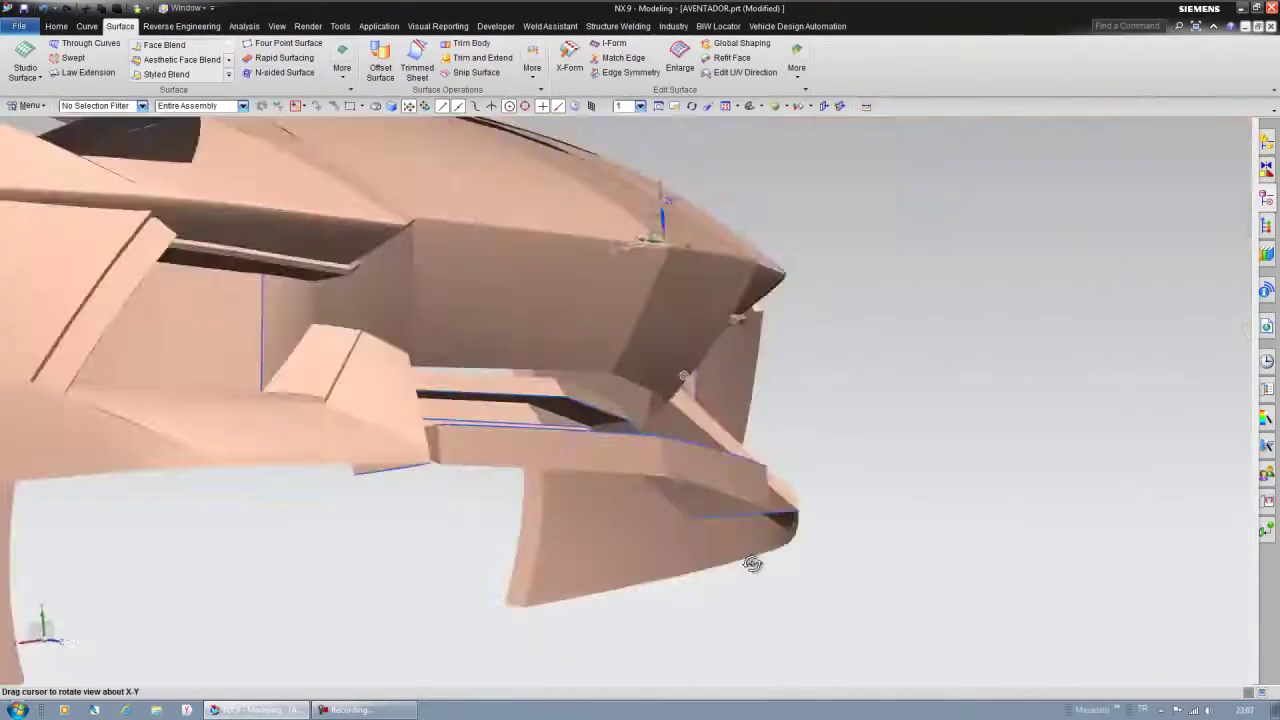
middle_drag(754, 563, 647, 599)
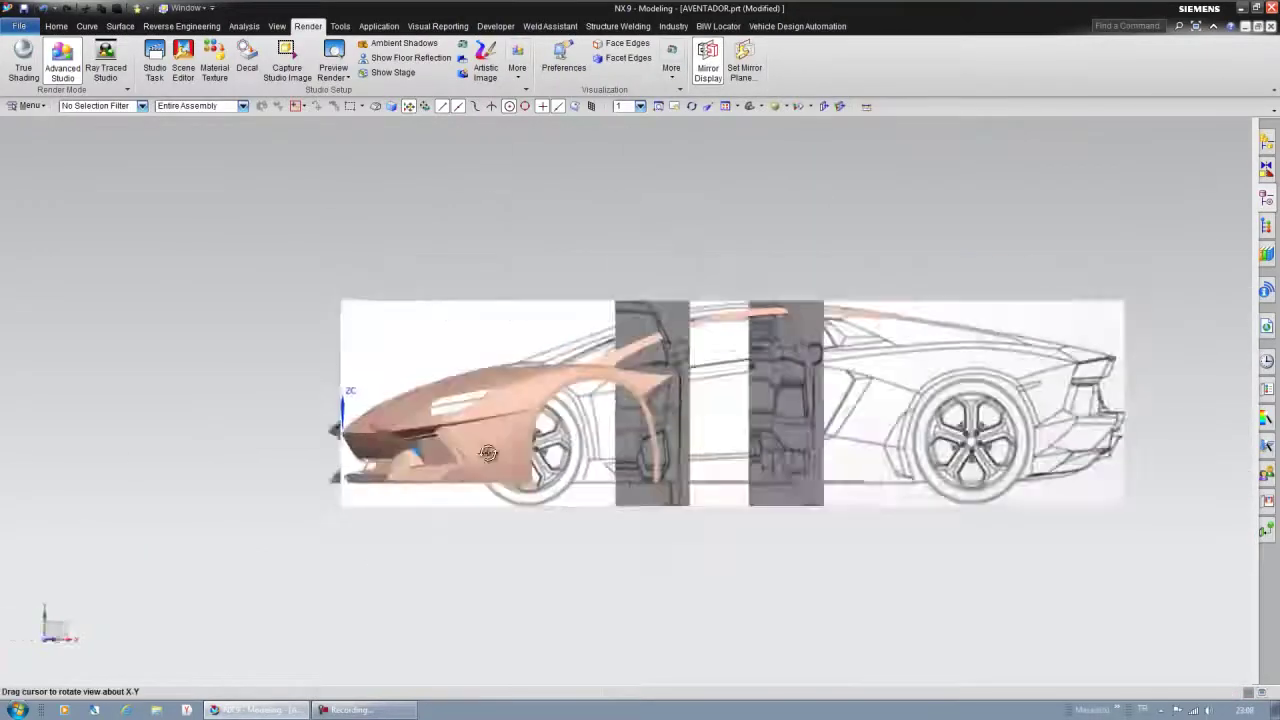
middle_drag(487, 453, 1005, 438)
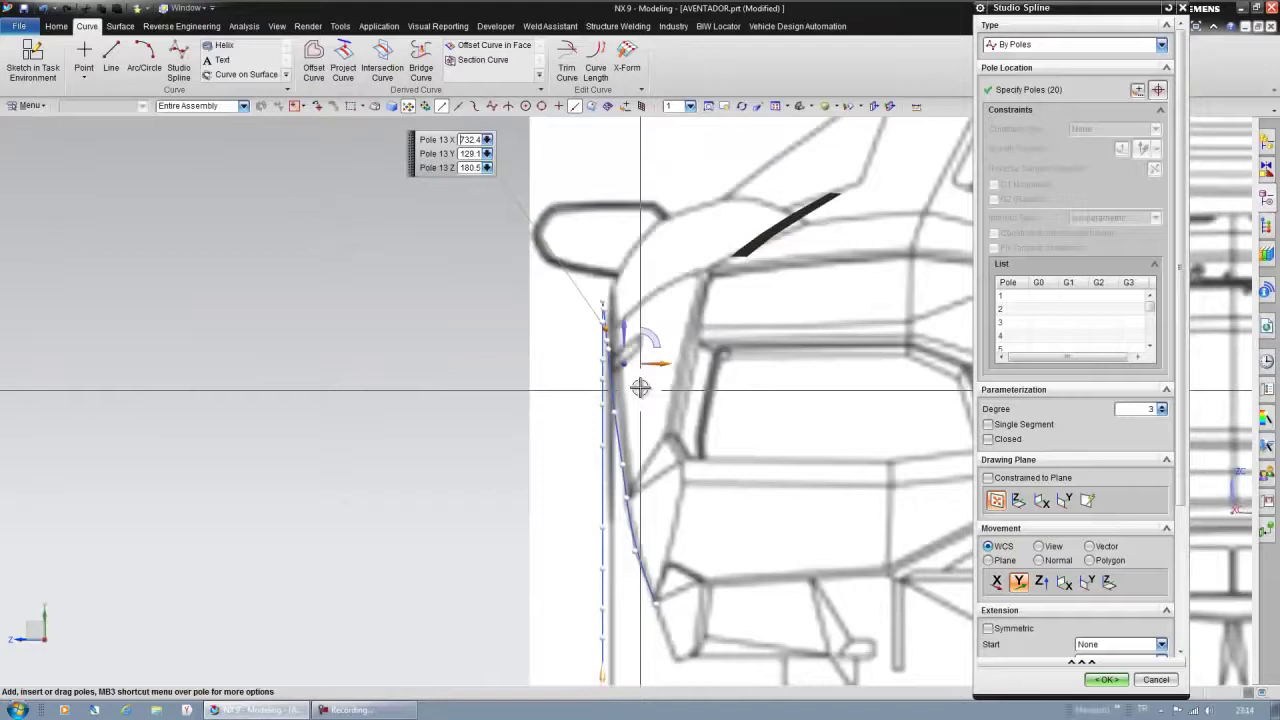
Finish the rear wheel arch spline and add a 19 mm law-extension lip at a constant 90°.
scroll(640, 388, up, 3)
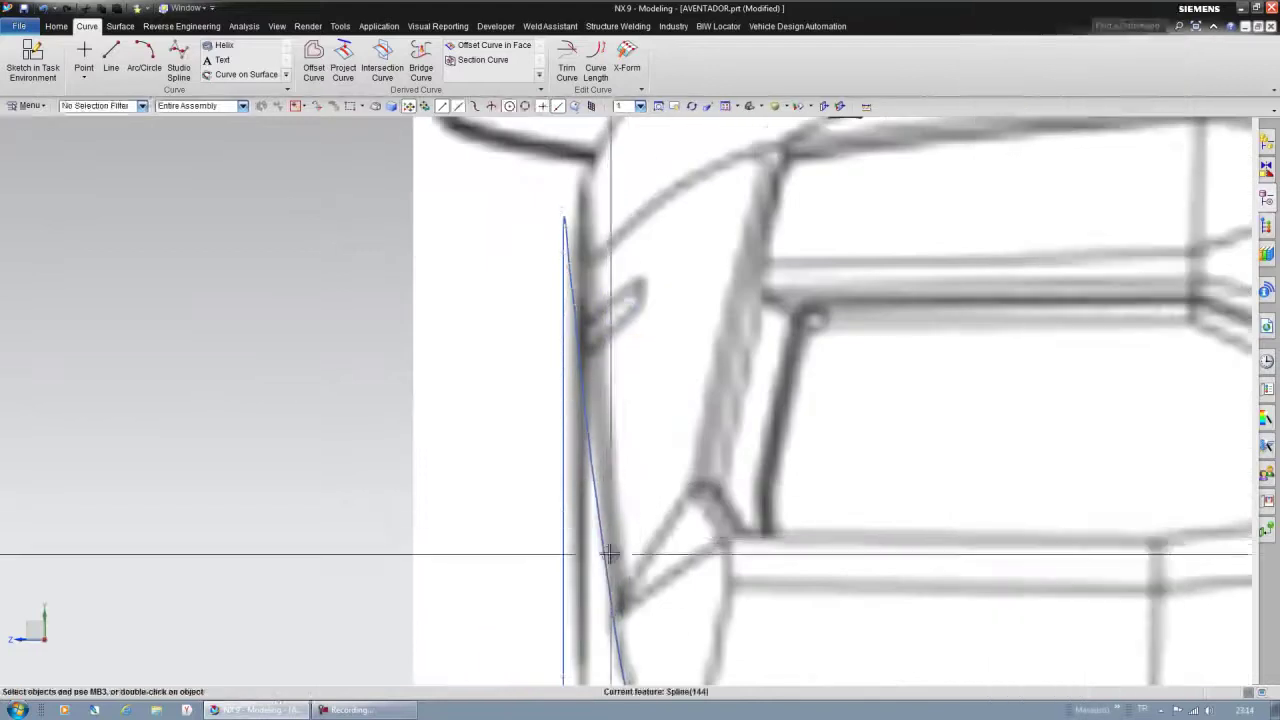
scroll(580, 448, down, 2)
scroll(557, 214, up, 3)
scroll(586, 300, down, 4)
scroll(536, 557, up, 4)
scroll(414, 346, up, 2)
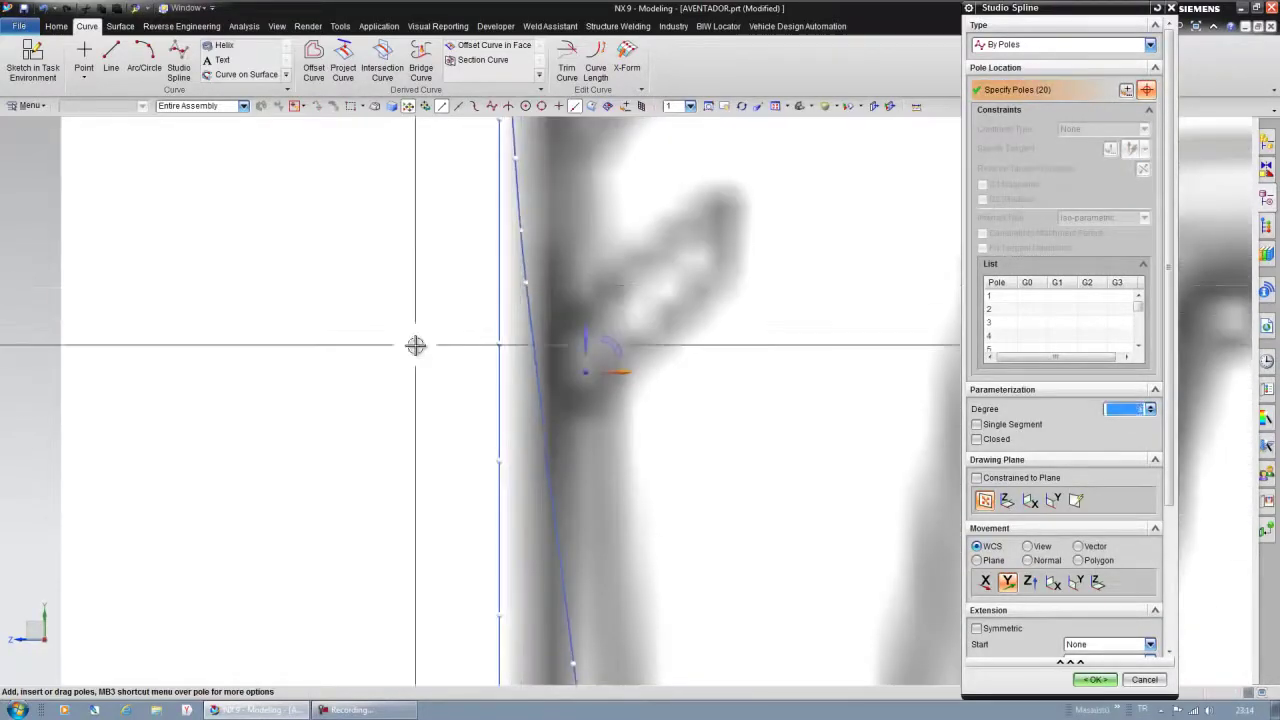
middle_click(795, 438)
scroll(795, 438, down, 5)
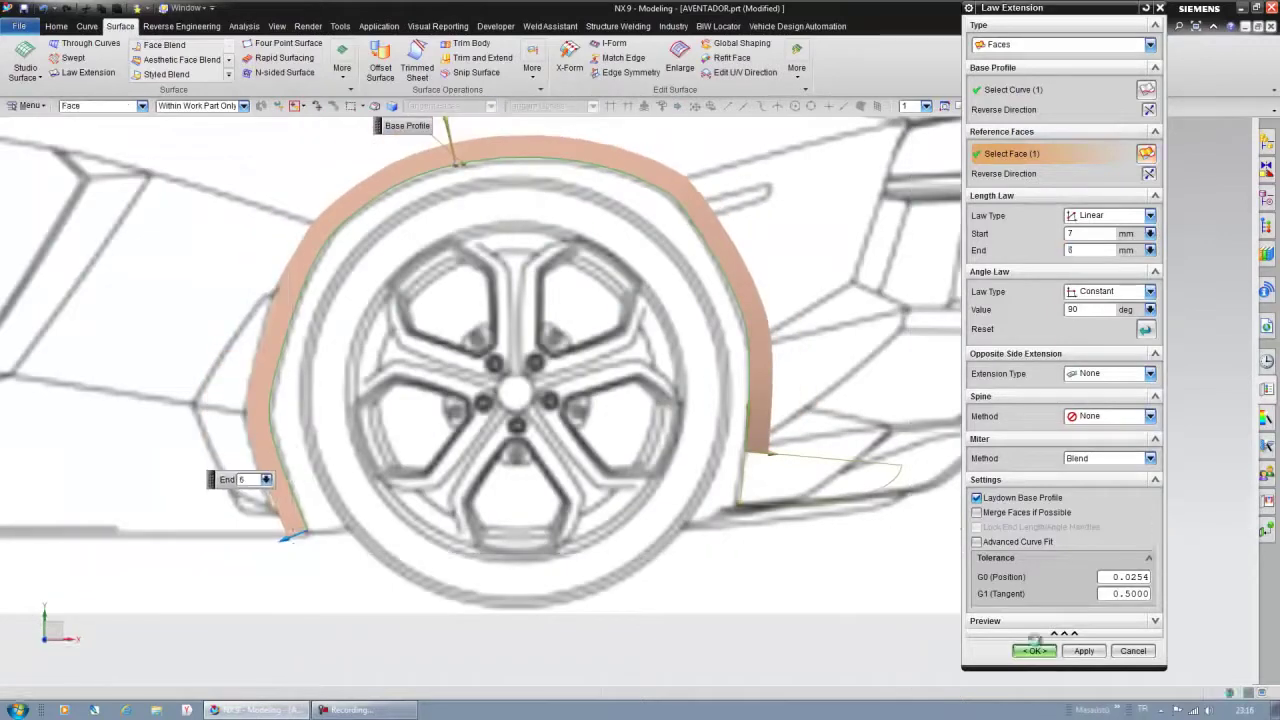
click(1035, 650)
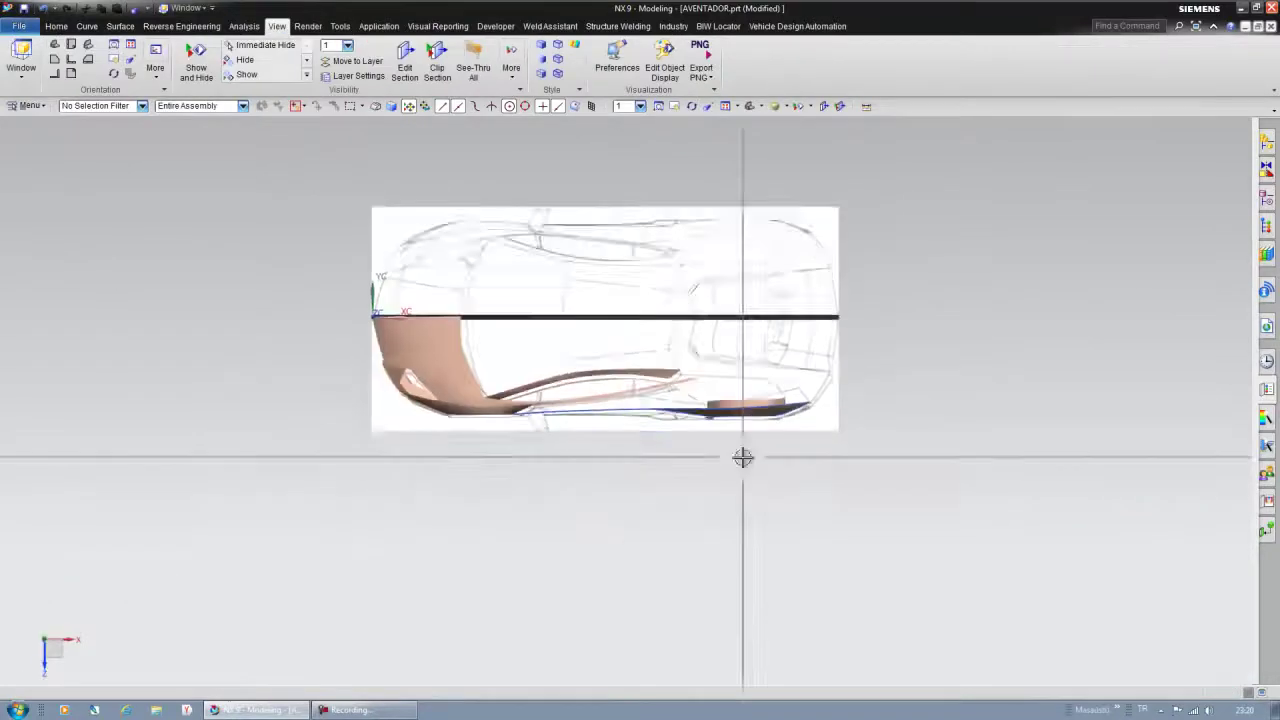
Switch to the side view of the car, then orbit to a perspective of the sill and rear panel curves.
key(ctrl+alt+f)
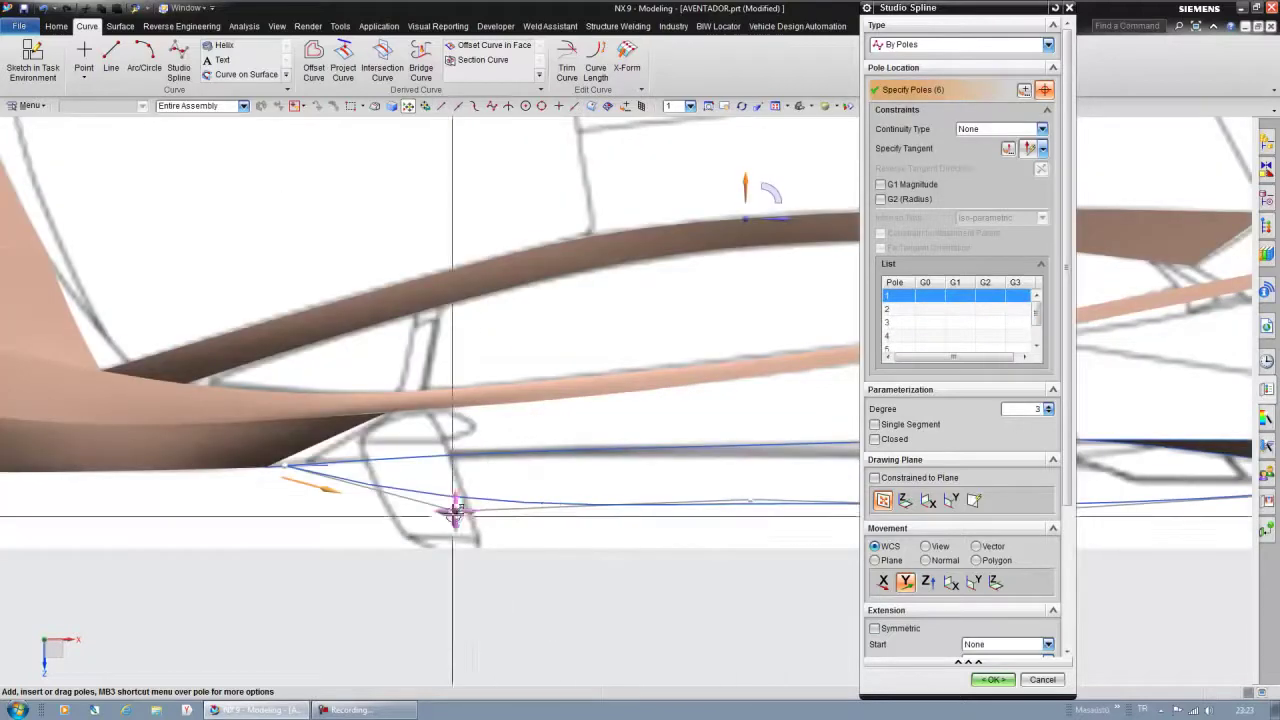
middle_drag(455, 512, 617, 453)
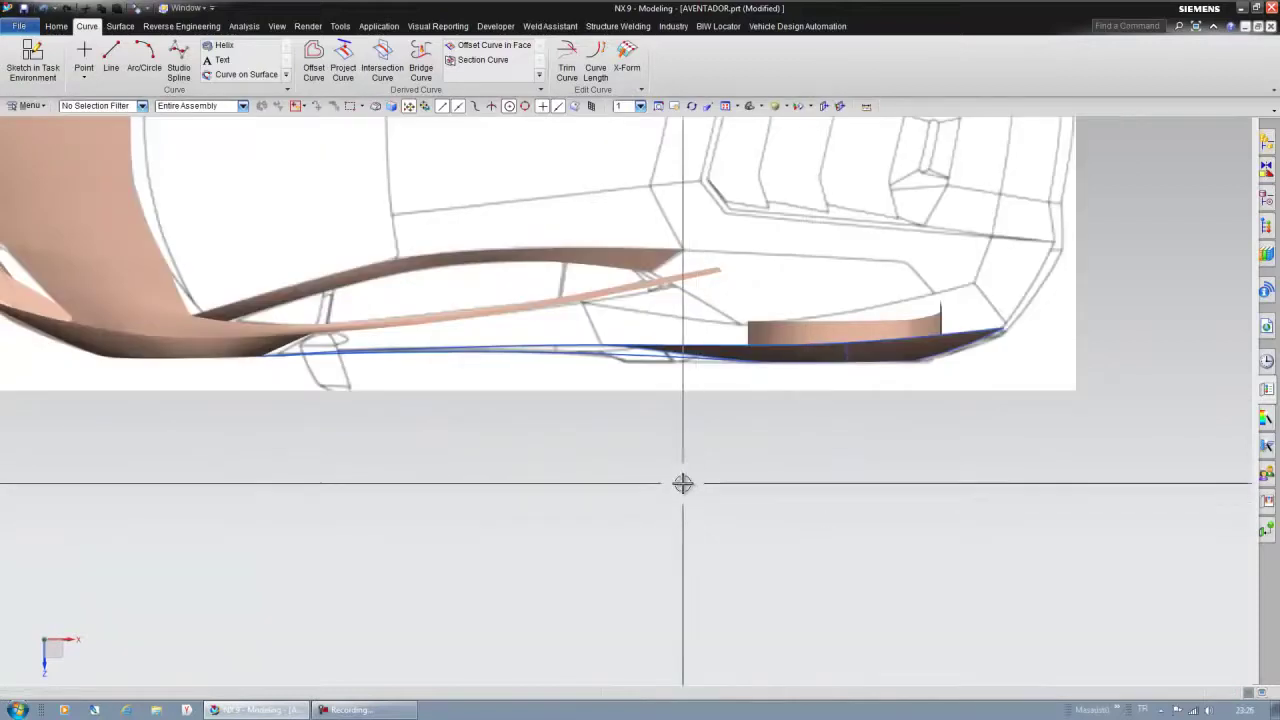
middle_drag(682, 484, 620, 382)
scroll(596, 363, down, 5)
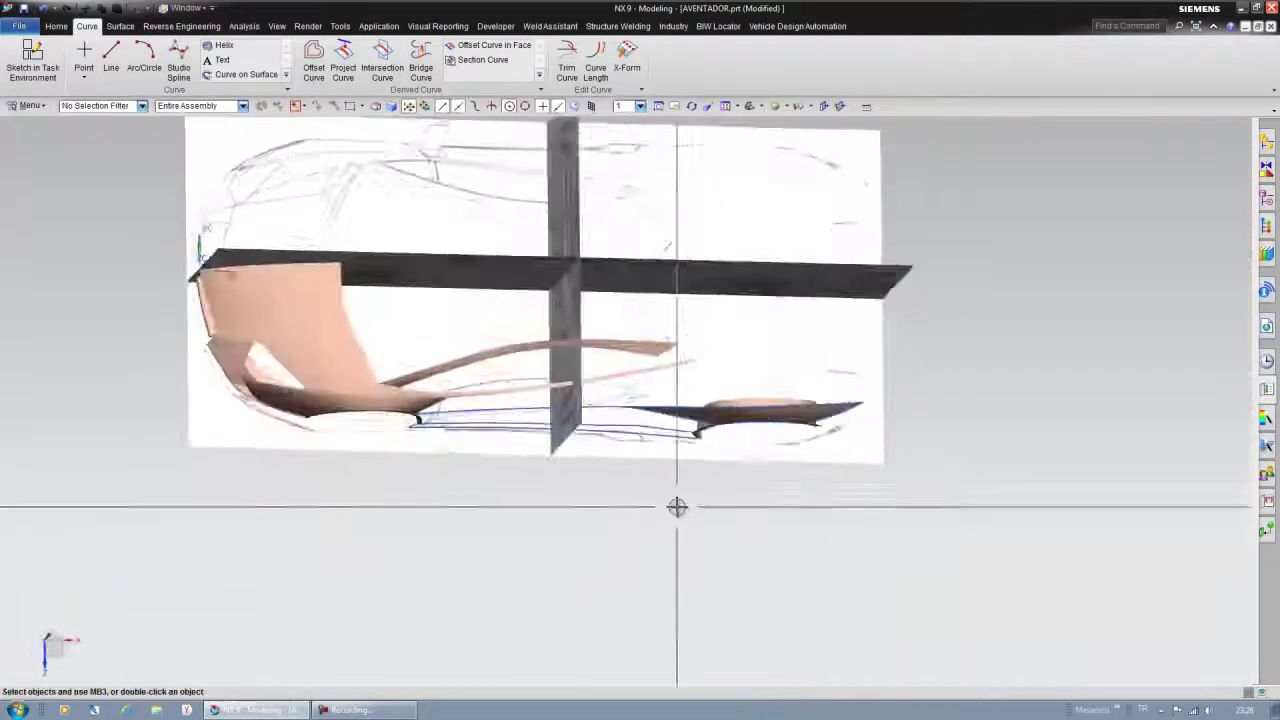
mouse_move(677, 506)
middle_down()
mouse_move(848, 266)
mouse_move(844, 250)
middle_up()
Build a Studio Surface from the sill section curves for the side skirt.
middle_drag(677, 563, 679, 582)
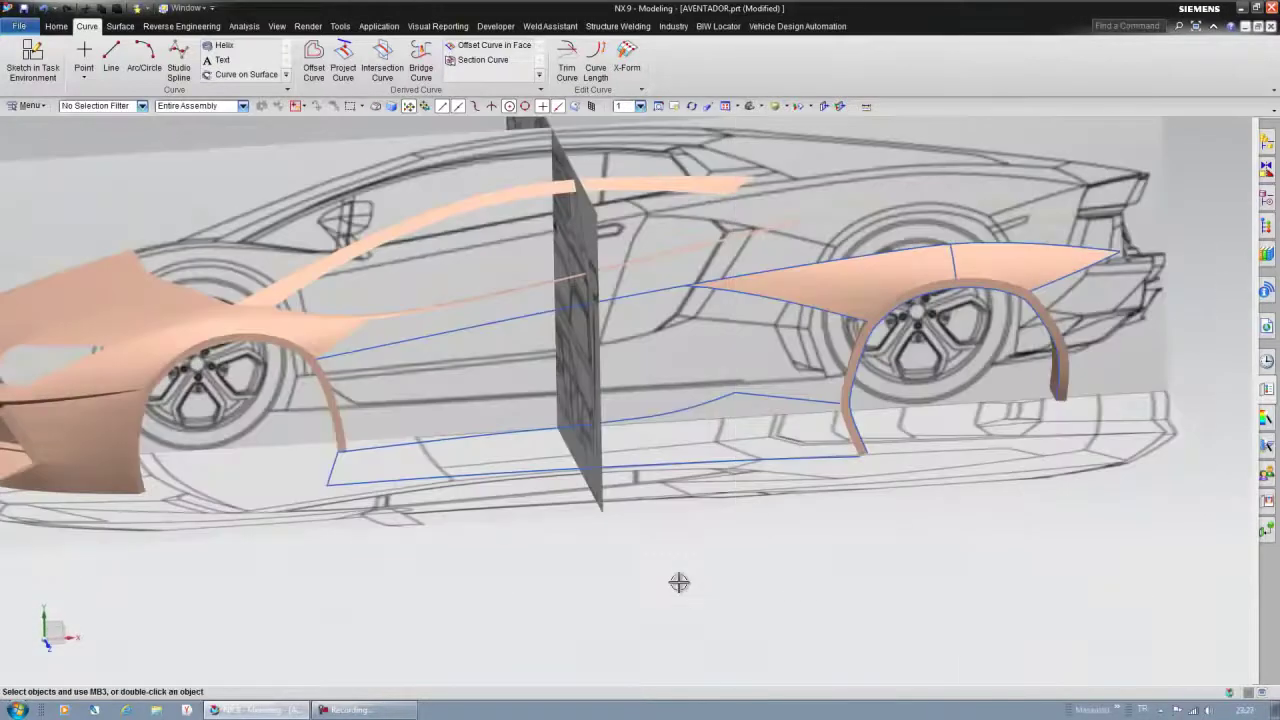
click(120, 26)
click(23, 62)
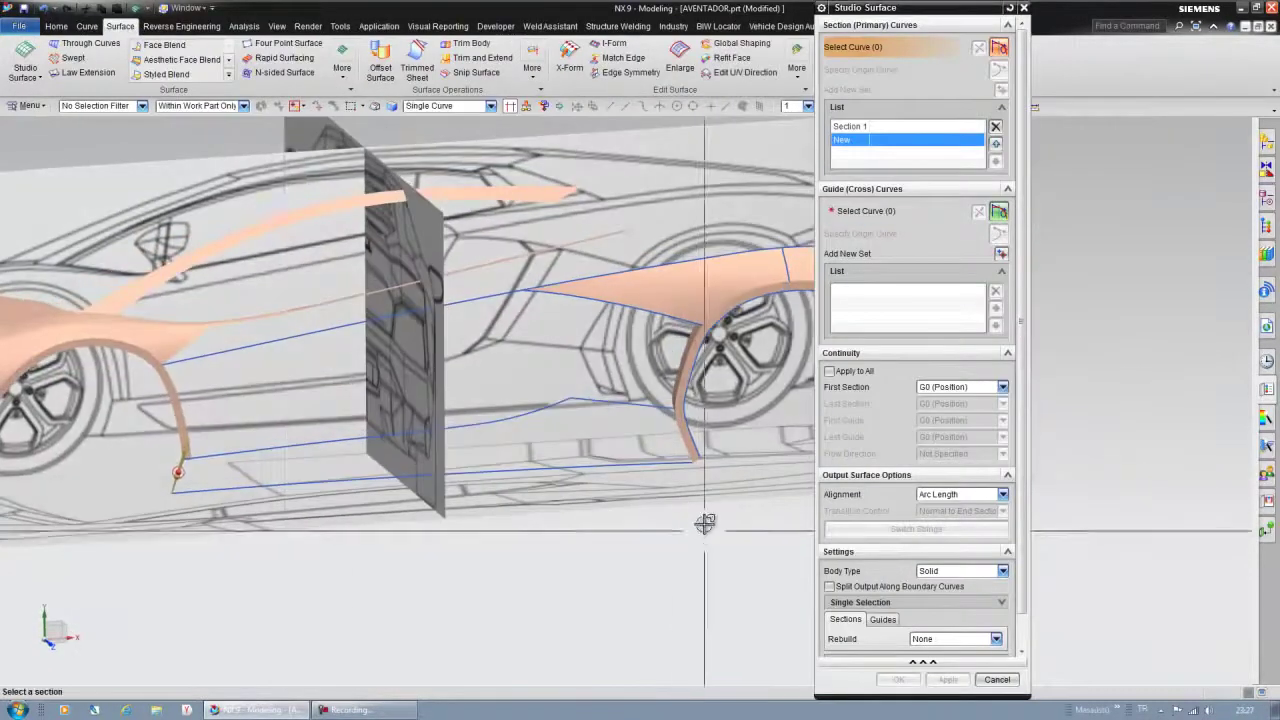
middle_click(880, 461)
middle_drag(603, 514, 773, 468)
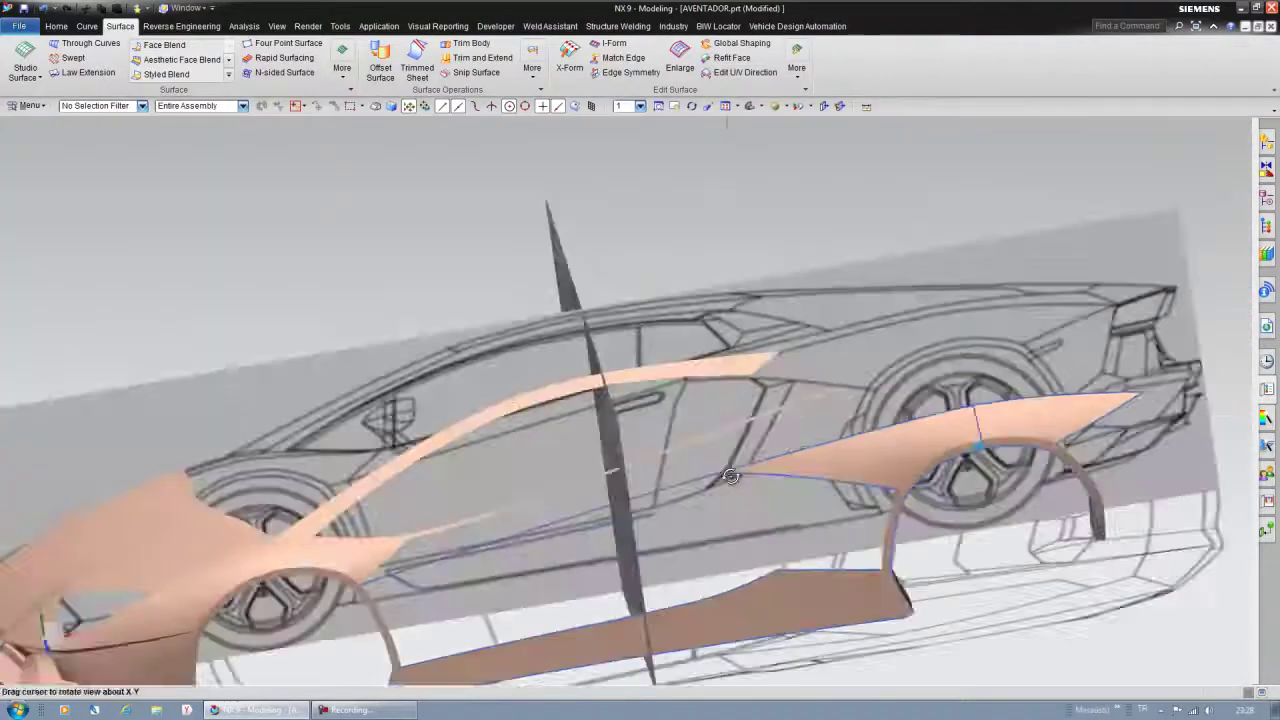
middle_drag(773, 468, 727, 408)
Edit the sill spline by adjusting one of its poles.
double_click(727, 408)
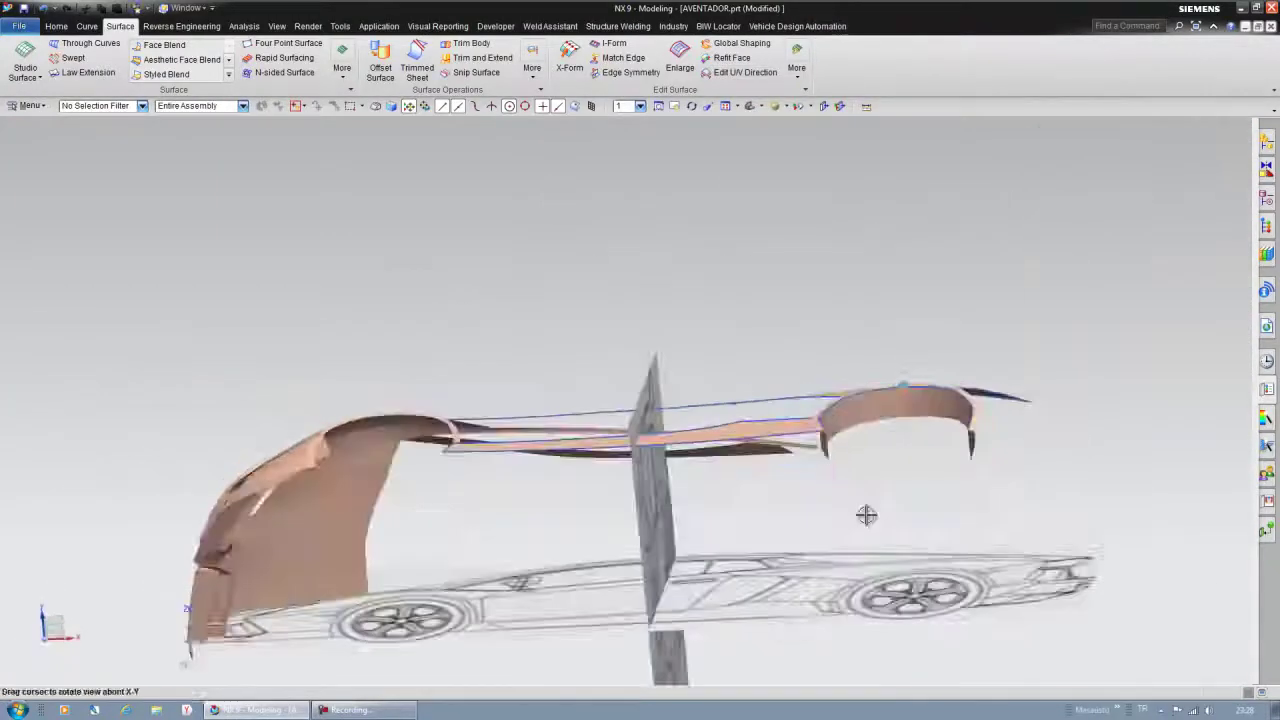
click(518, 379)
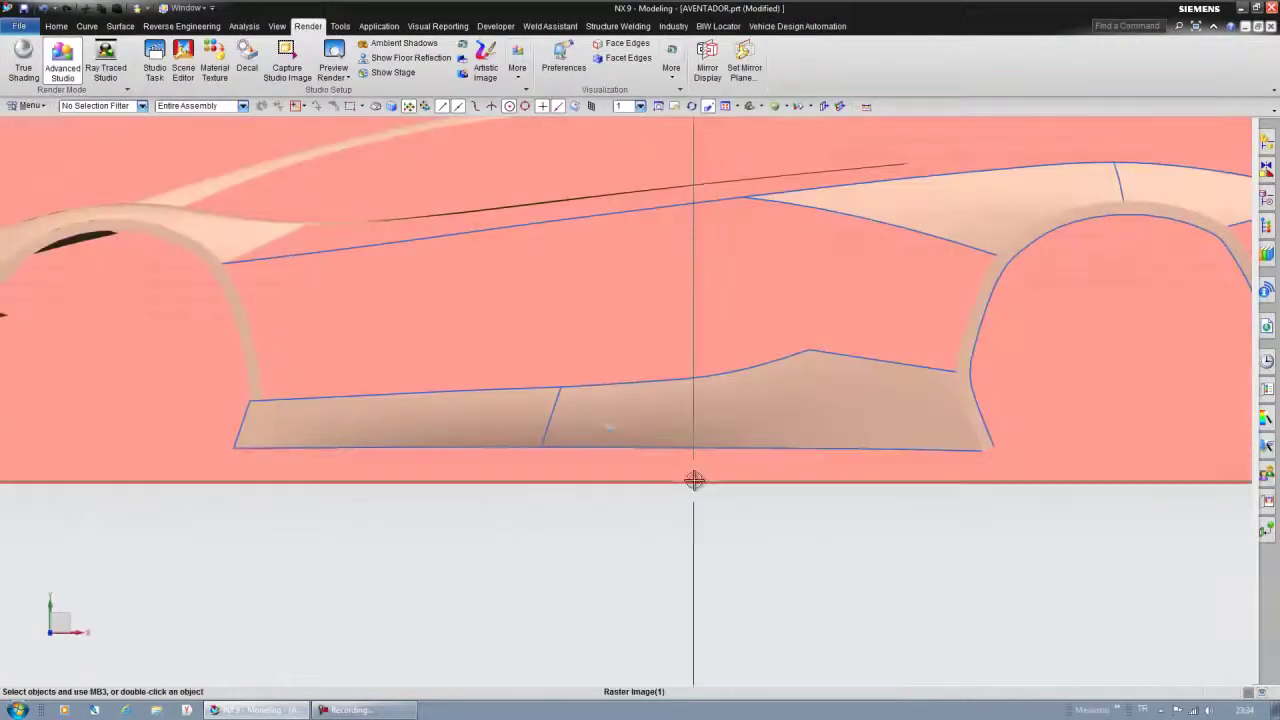
scroll(694, 481, down, 3)
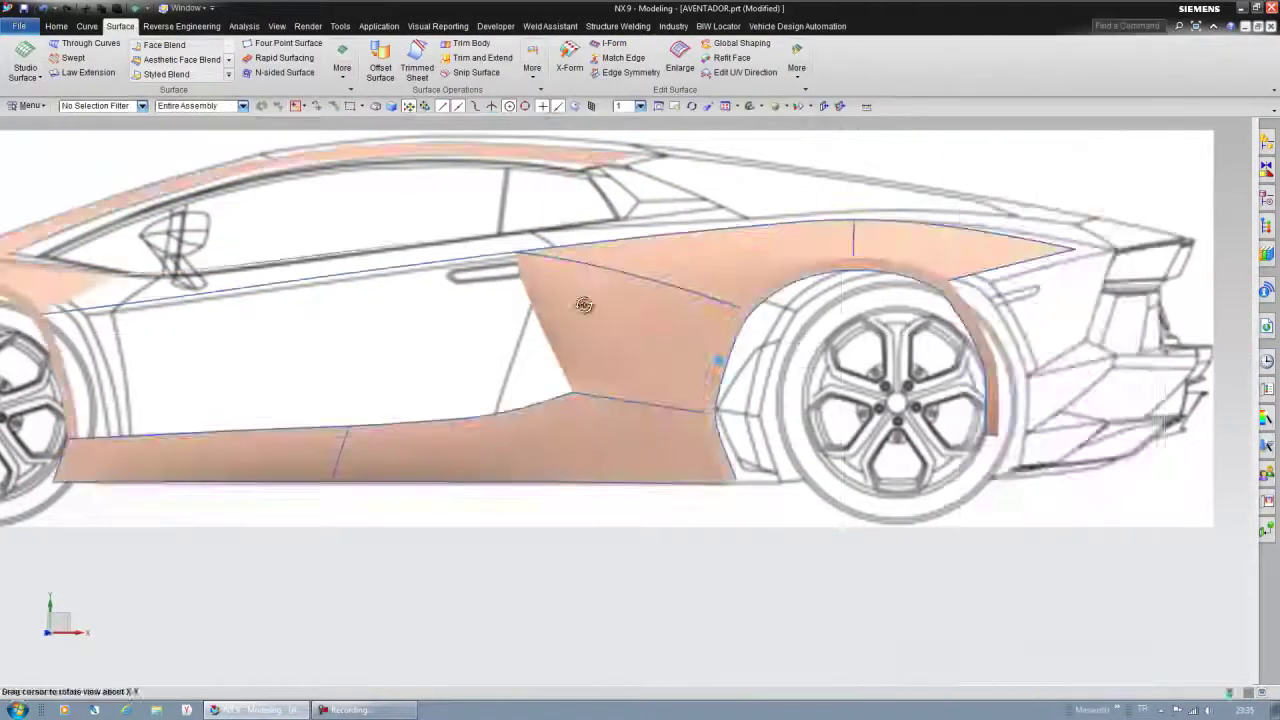
Create the rear intake sheet surface from two sections and one guide, with strings switched.
middle_drag(584, 305, 497, 375)
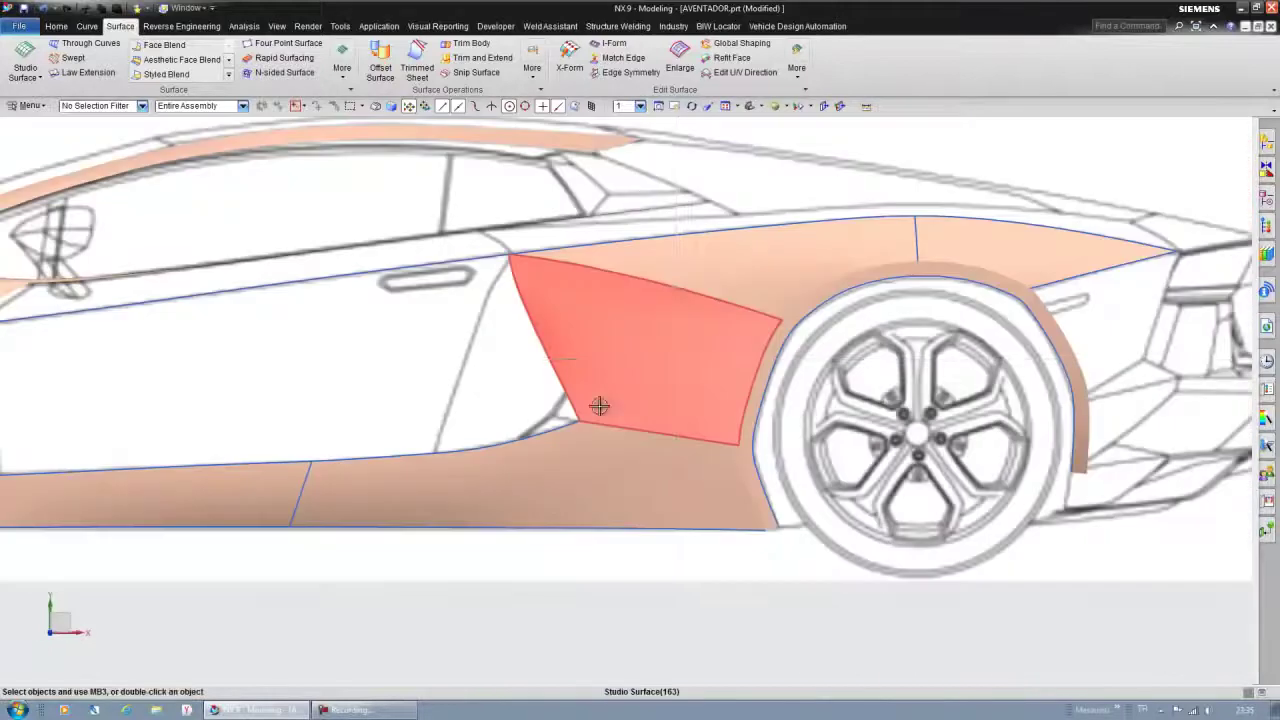
middle_drag(677, 359, 719, 363)
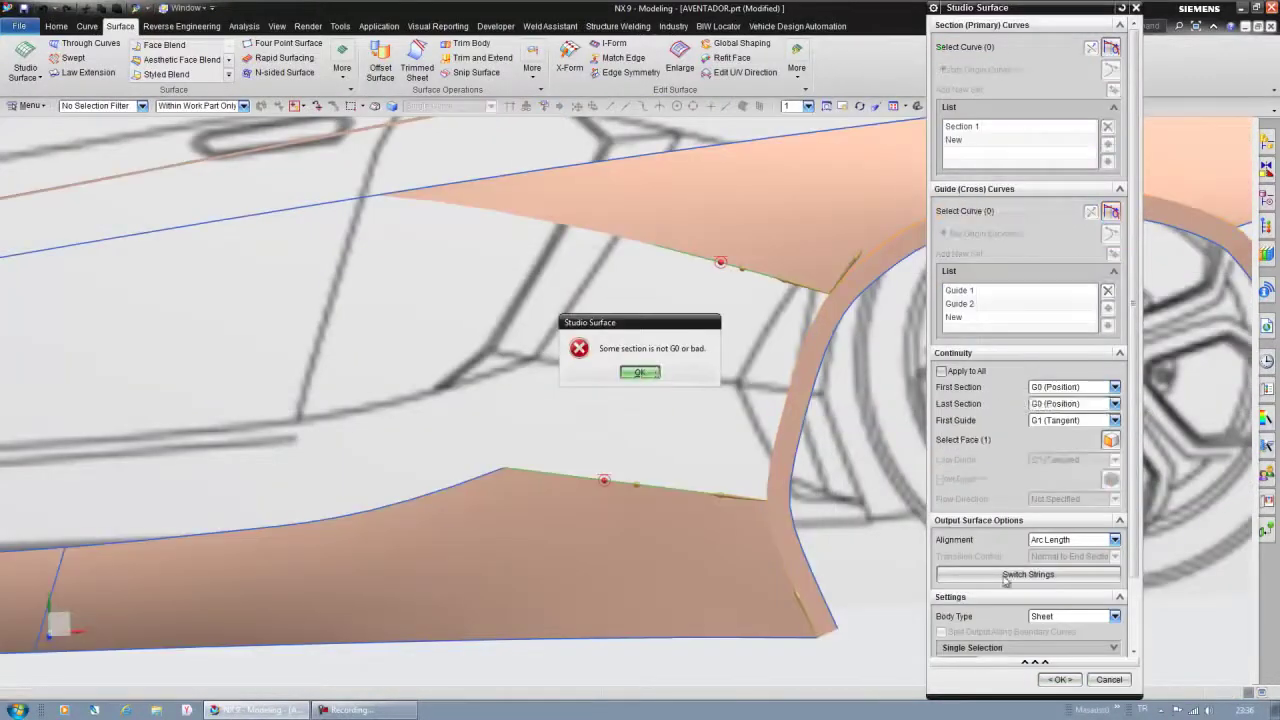
click(1005, 577)
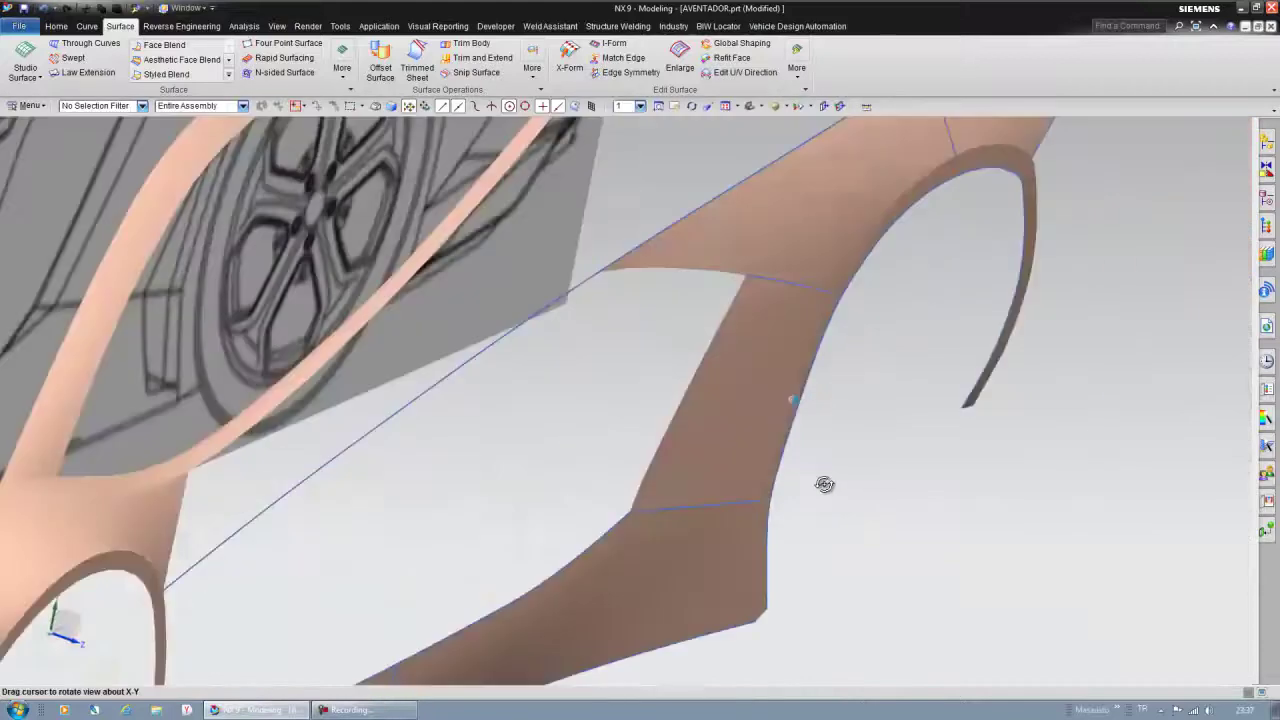
mouse_move(823, 486)
middle_down()
mouse_move(720, 423)
mouse_move(863, 454)
mouse_move(767, 401)
middle_up()
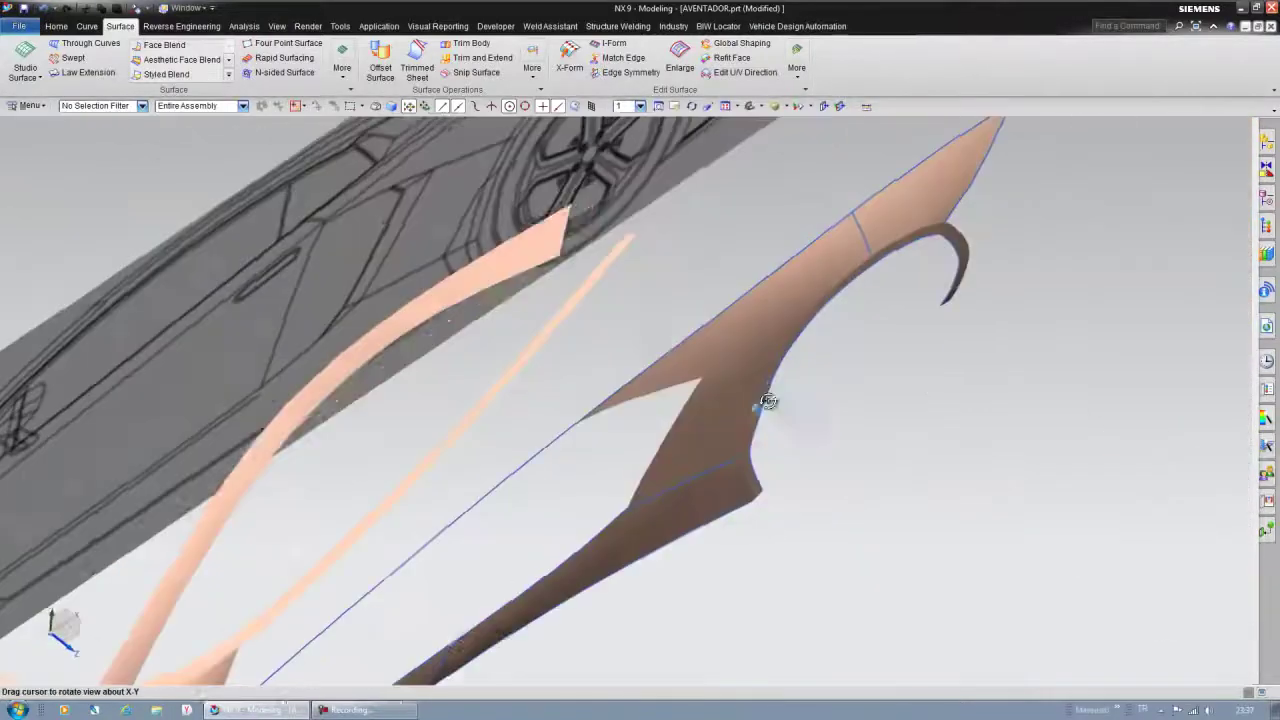